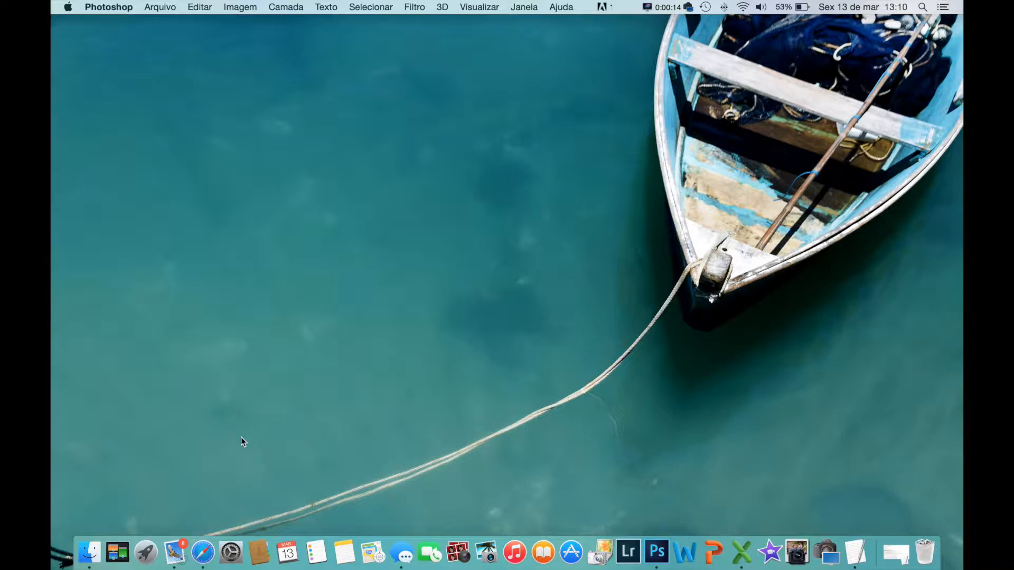
Step: Open IMG_7418.jpg from Finder in Photoshop and duplicate its background layer twice
{"action": "left_click", "coordinate": [95, 552]}
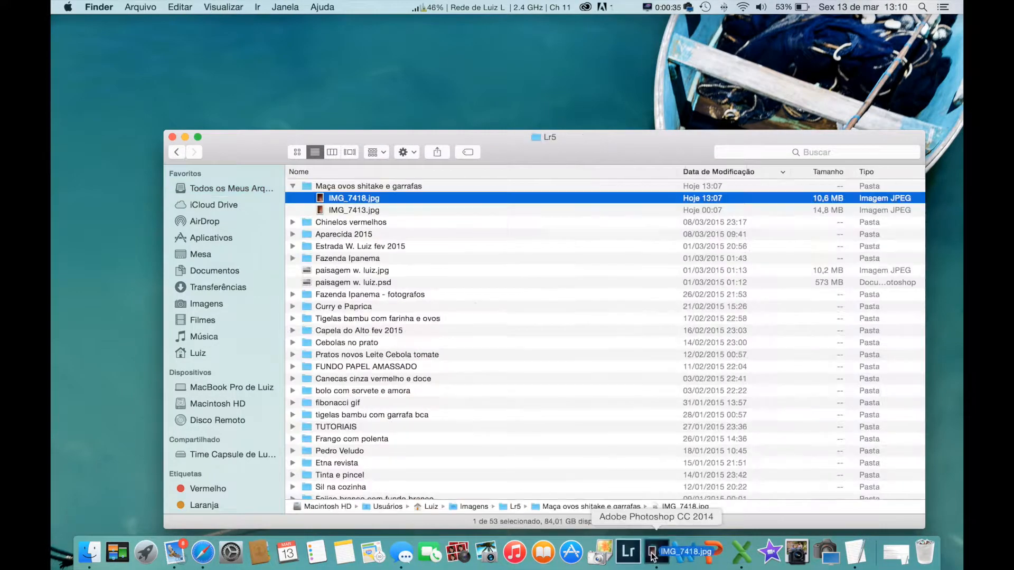
{"action": "left_click_drag", "start_coordinate": [651, 552], "coordinate": [654, 553]}
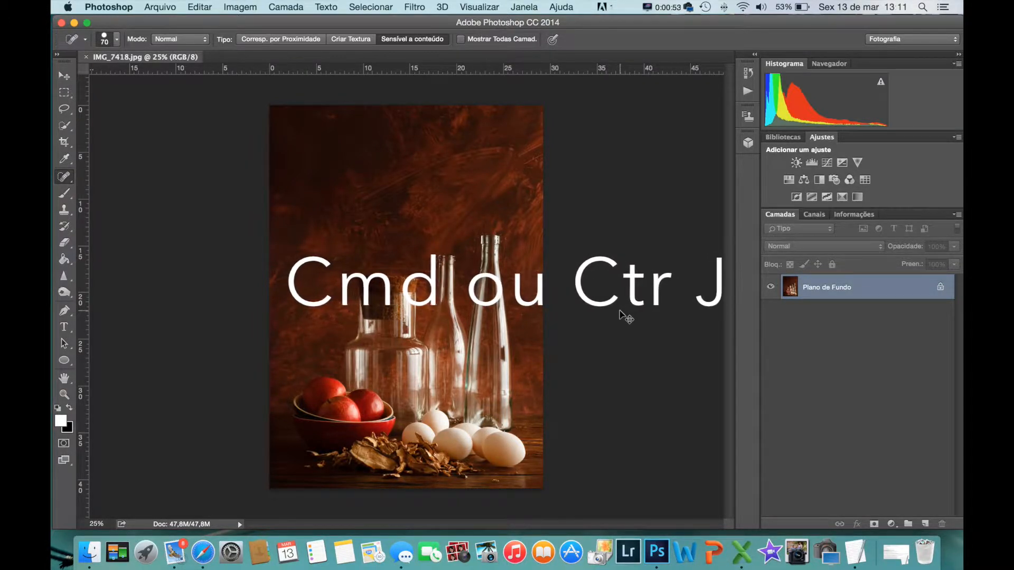
{"action": "key", "text": "super+j"}
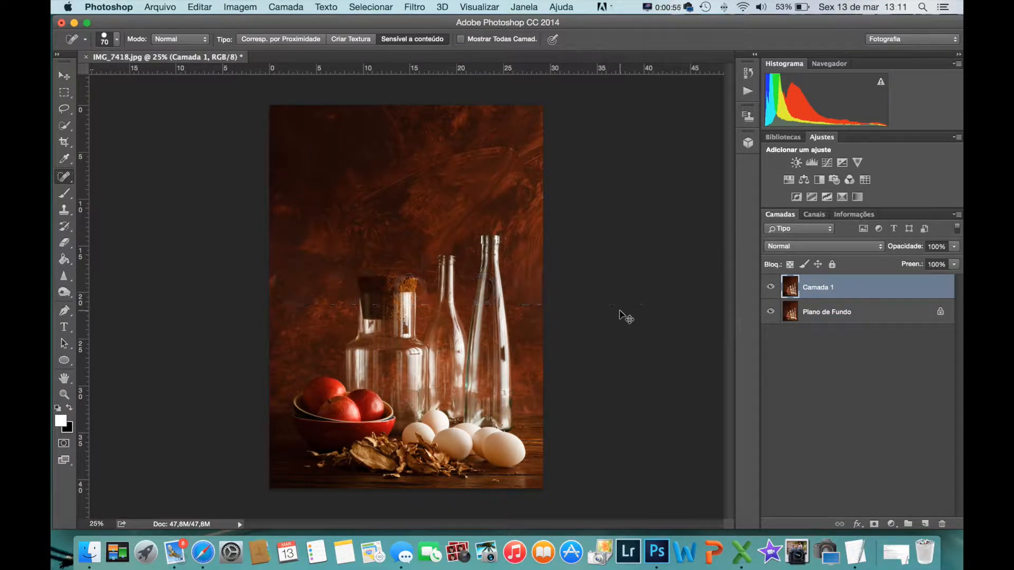
{"action": "key", "text": "super+j"}
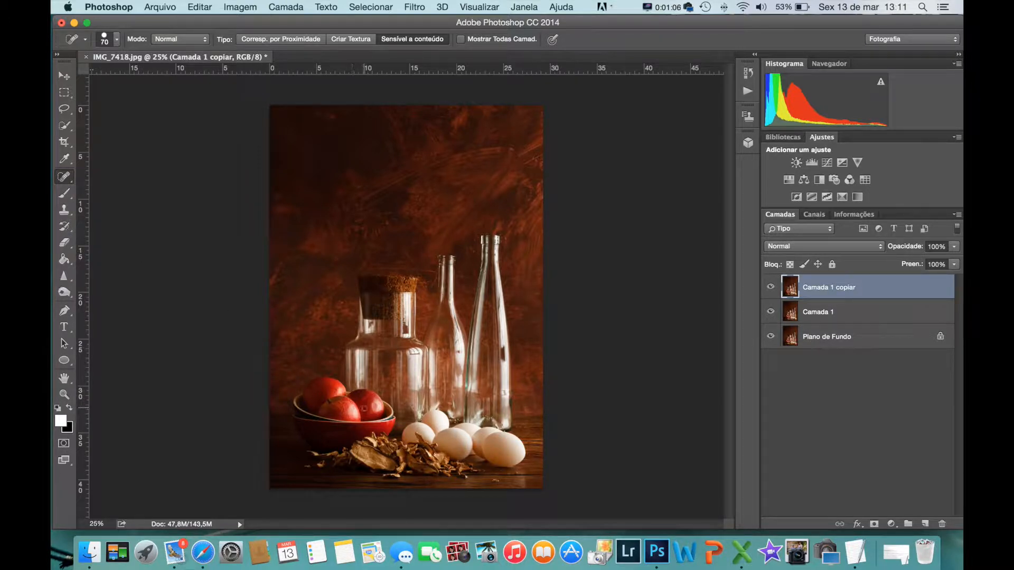
Step: Examine the mushrooms, bowl and apples up close, reducing the healing brush size to 45
{"action": "scroll", "coordinate": [364, 406], "scroll_direction": "up", "scroll_amount": 10}
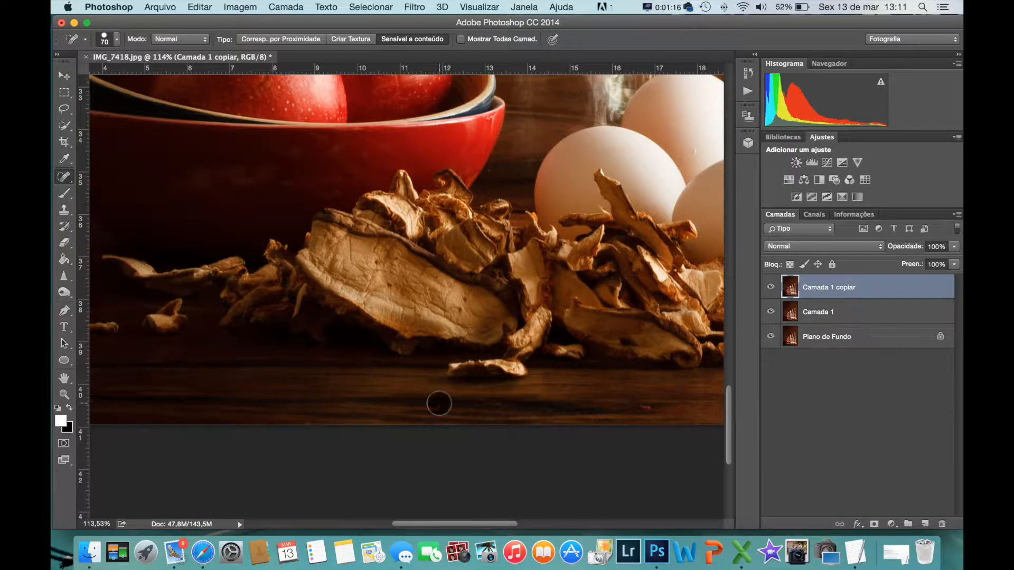
{"action": "scroll", "coordinate": [548, 441], "scroll_direction": "up", "scroll_amount": 10}
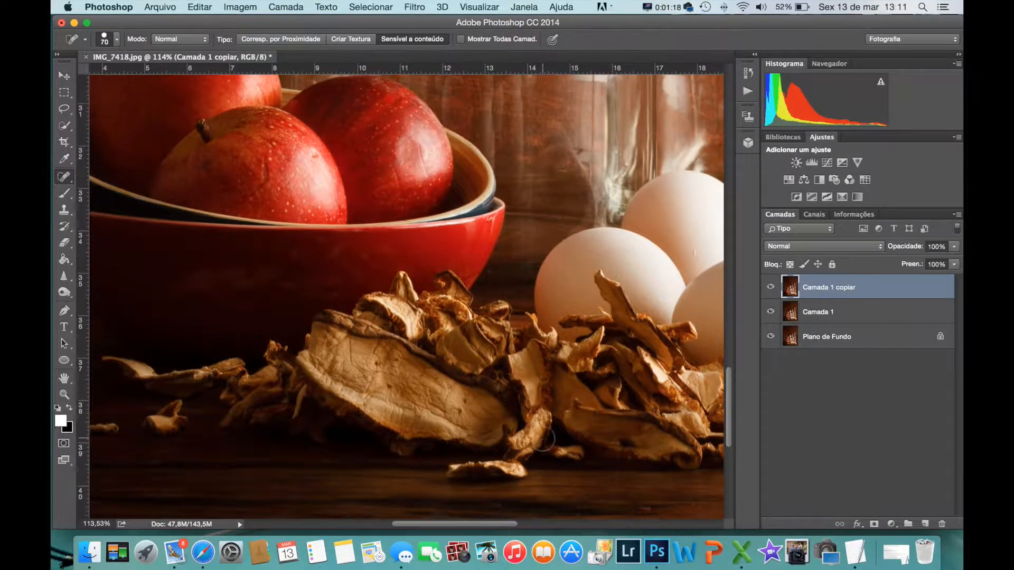
{"action": "scroll", "coordinate": [543, 439], "scroll_direction": "left", "scroll_amount": 4}
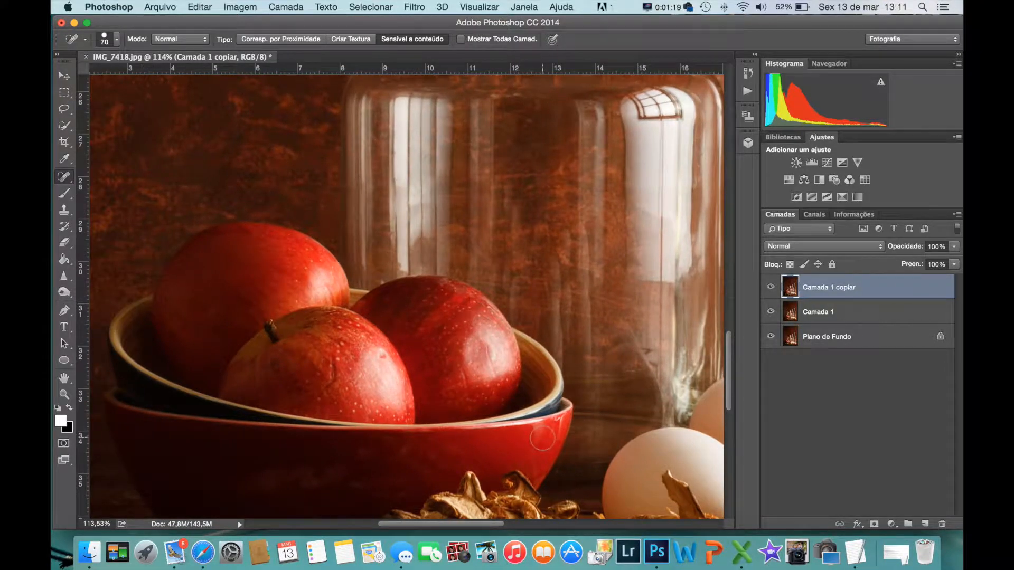
{"action": "key", "text": "bracketleft"}
{"action": "key", "text": "bracketleft"}
{"action": "key", "text": "bracketleft"}
{"action": "left_click_drag", "start_coordinate": [337, 363], "coordinate": [318, 389]}
{"action": "left_click_drag", "start_coordinate": [479, 343], "coordinate": [493, 373]}
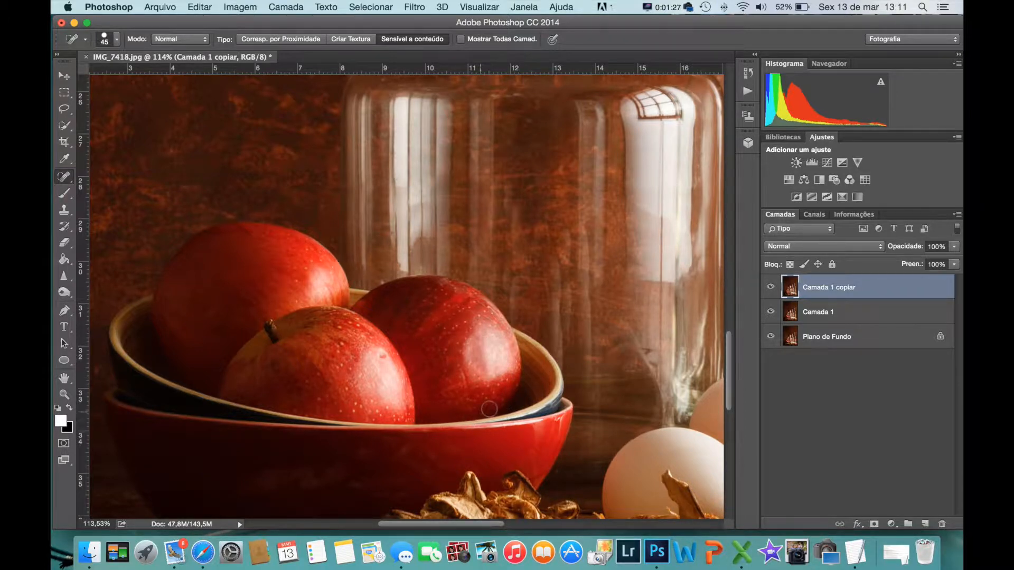
Step: Examine the whole still life, including the glass bottles, eggs, mushrooms and textured background
{"action": "scroll", "coordinate": [489, 409], "scroll_direction": "down", "scroll_amount": 5}
{"action": "scroll", "coordinate": [494, 405], "scroll_direction": "down", "scroll_amount": 8}
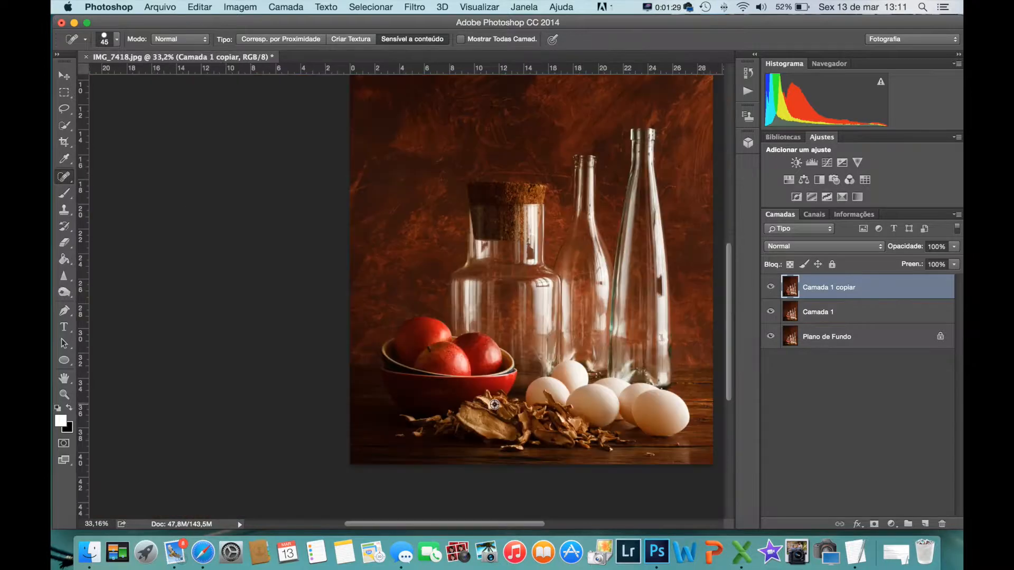
{"action": "scroll", "coordinate": [498, 403], "scroll_direction": "up", "scroll_amount": 4}
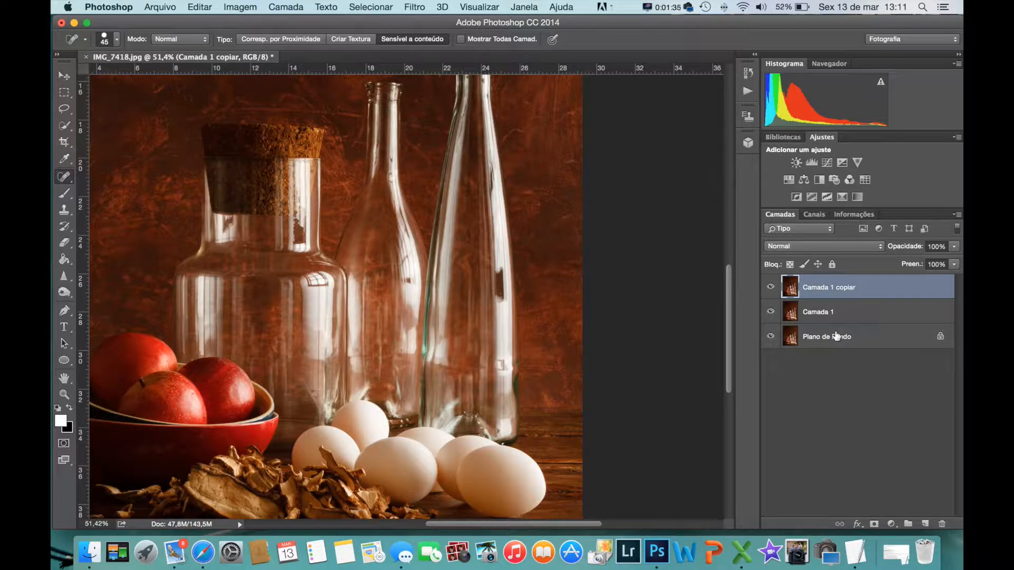
{"action": "scroll", "coordinate": [273, 328], "scroll_direction": "left", "scroll_amount": 10}
{"action": "scroll", "coordinate": [273, 328], "scroll_direction": "up", "scroll_amount": 5}
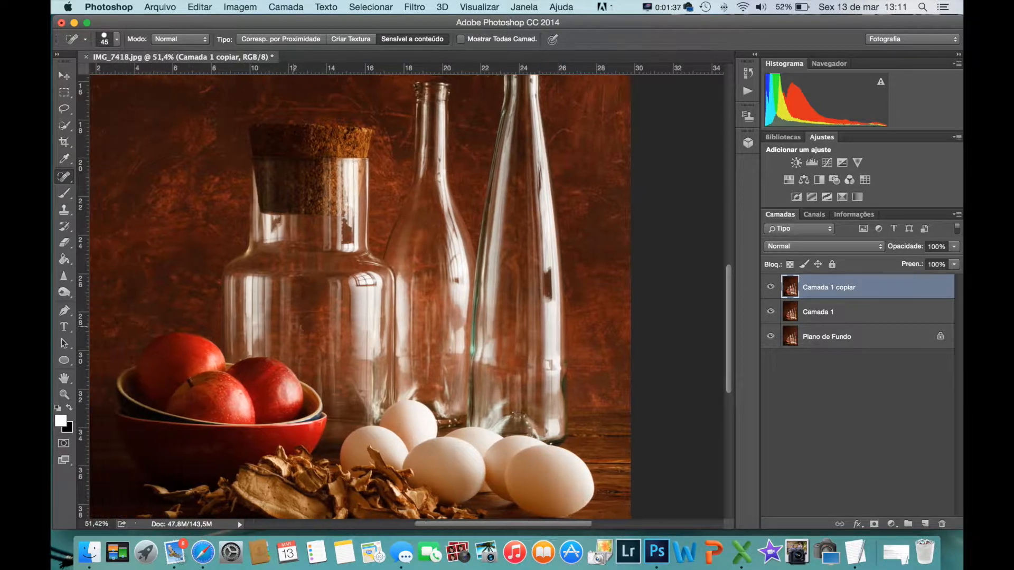
{"action": "scroll", "coordinate": [294, 327], "scroll_direction": "right", "scroll_amount": 5}
{"action": "scroll", "coordinate": [293, 327], "scroll_direction": "down", "scroll_amount": 2}
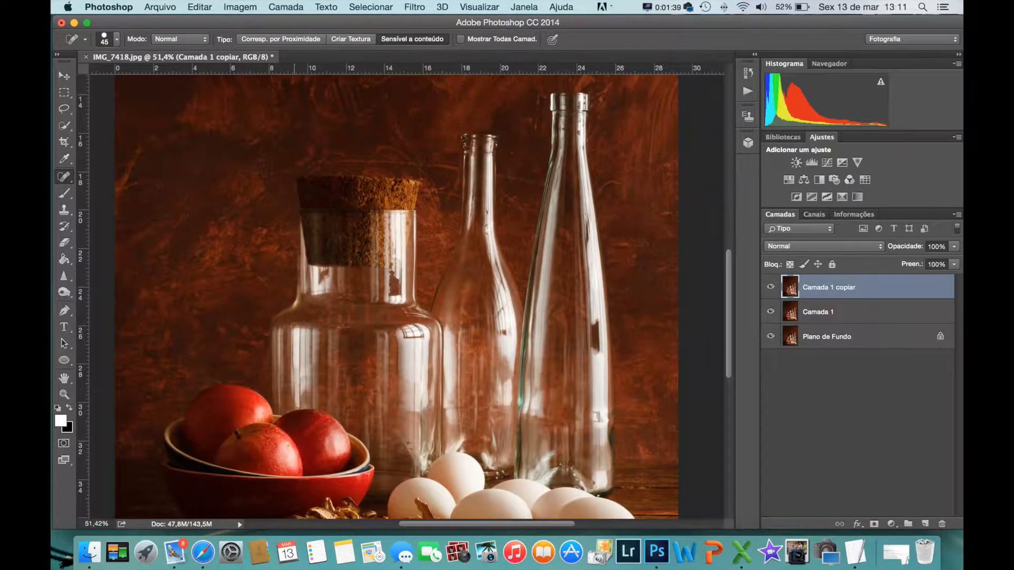
{"action": "scroll", "coordinate": [293, 327], "scroll_direction": "down", "scroll_amount": 12}
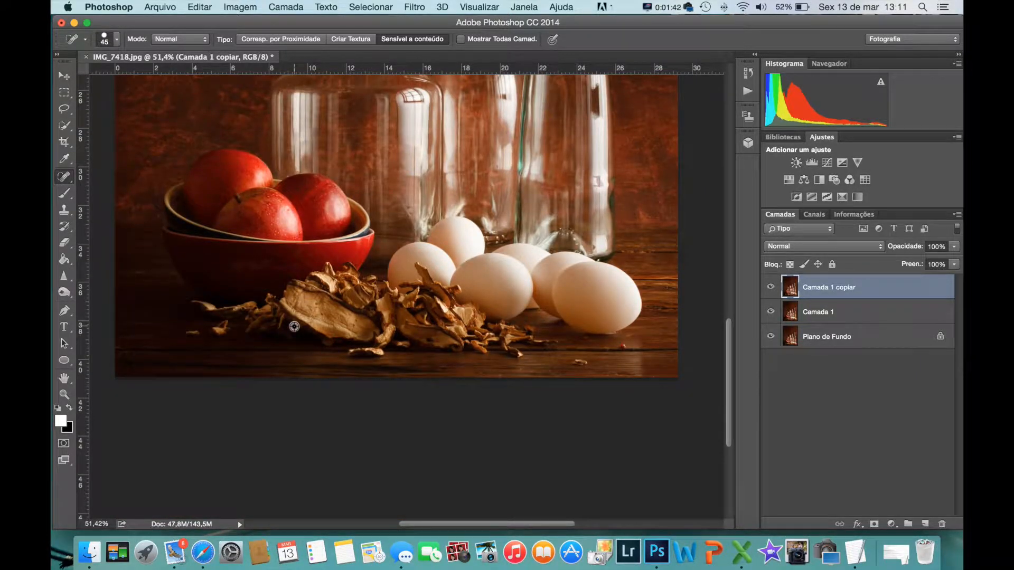
{"action": "scroll", "coordinate": [294, 327], "scroll_direction": "down", "scroll_amount": 5}
{"action": "scroll", "coordinate": [294, 326], "scroll_direction": "up", "scroll_amount": 4}
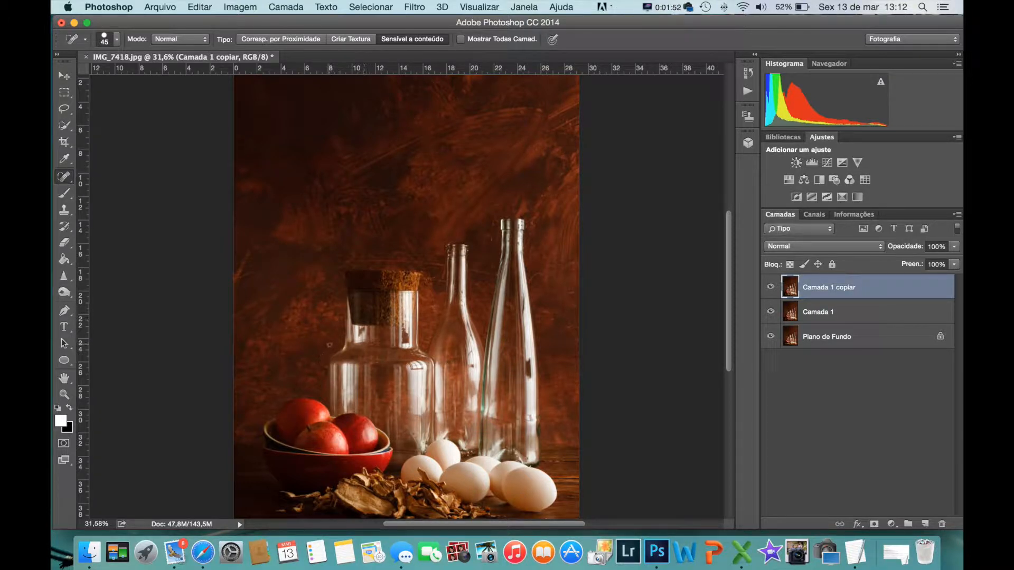
{"action": "scroll", "coordinate": [328, 345], "scroll_direction": "down", "scroll_amount": 3}
{"action": "scroll", "coordinate": [328, 344], "scroll_direction": "left", "scroll_amount": 2}
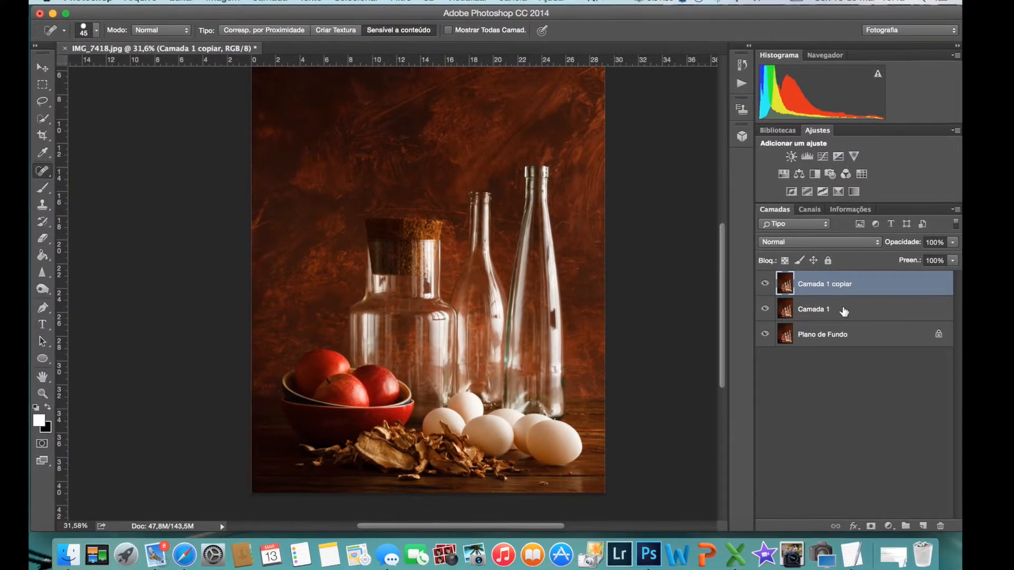
Step: Make Camada 1 the active layer and hide Camada 1 copiar above it
{"action": "left_click", "coordinate": [842, 312]}
{"action": "left_click", "coordinate": [760, 283]}
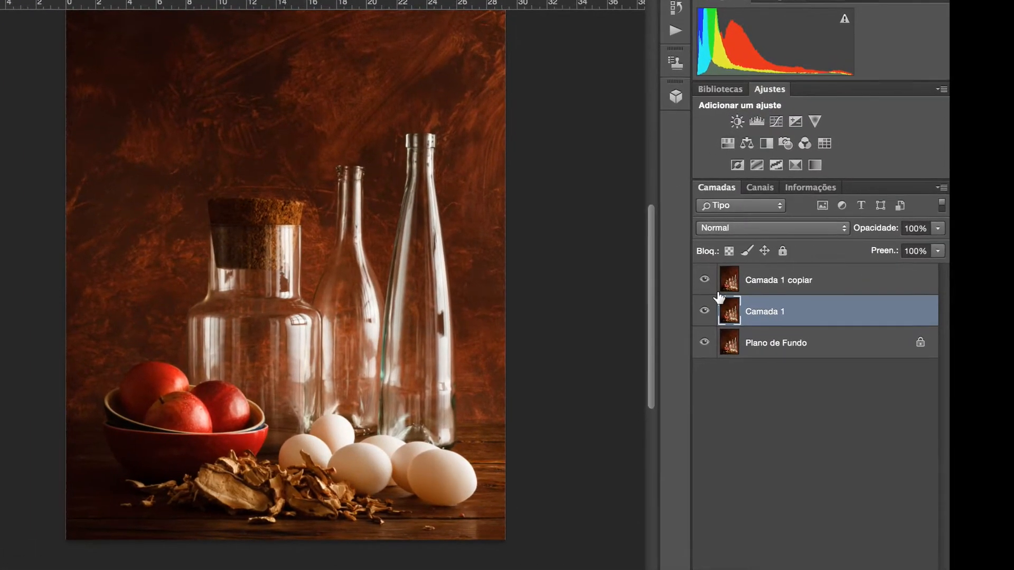
{"action": "left_click", "coordinate": [719, 280]}
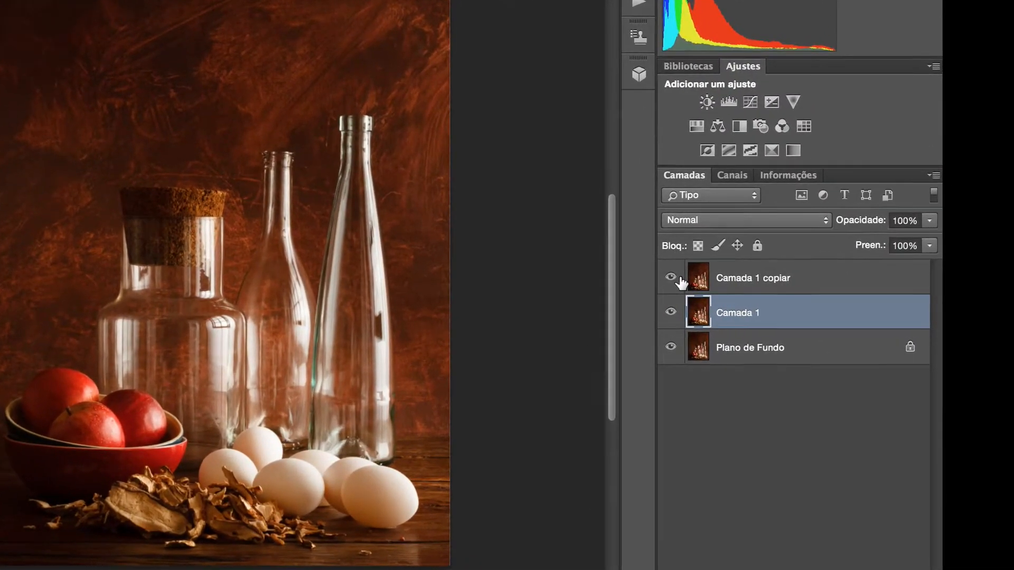
{"action": "left_click", "coordinate": [652, 278]}
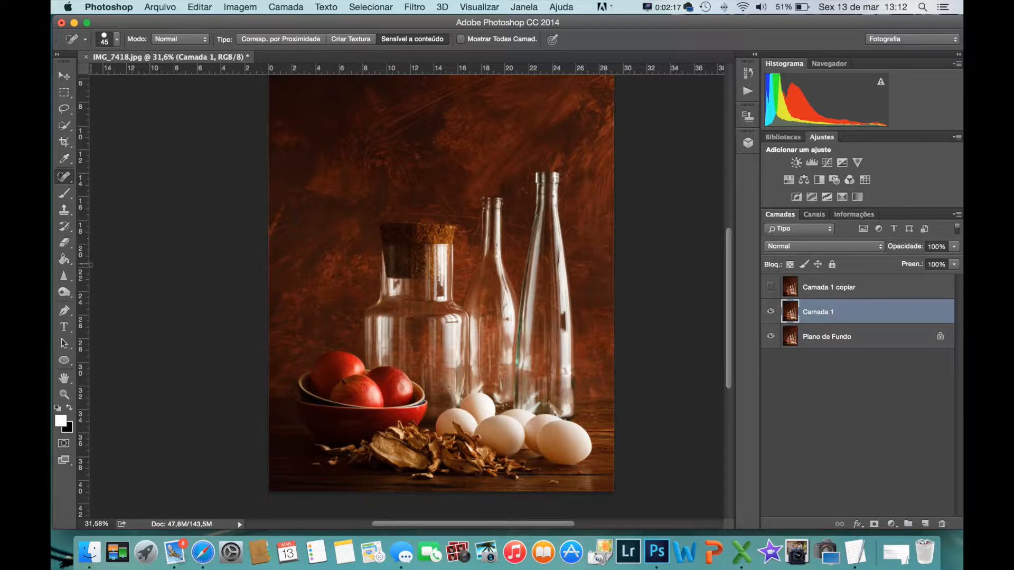
Step: Choose the Pencil tool and reduce its size to 7 for working around the corked jar
{"action": "scroll", "coordinate": [182, 307], "scroll_direction": "up", "scroll_amount": 5}
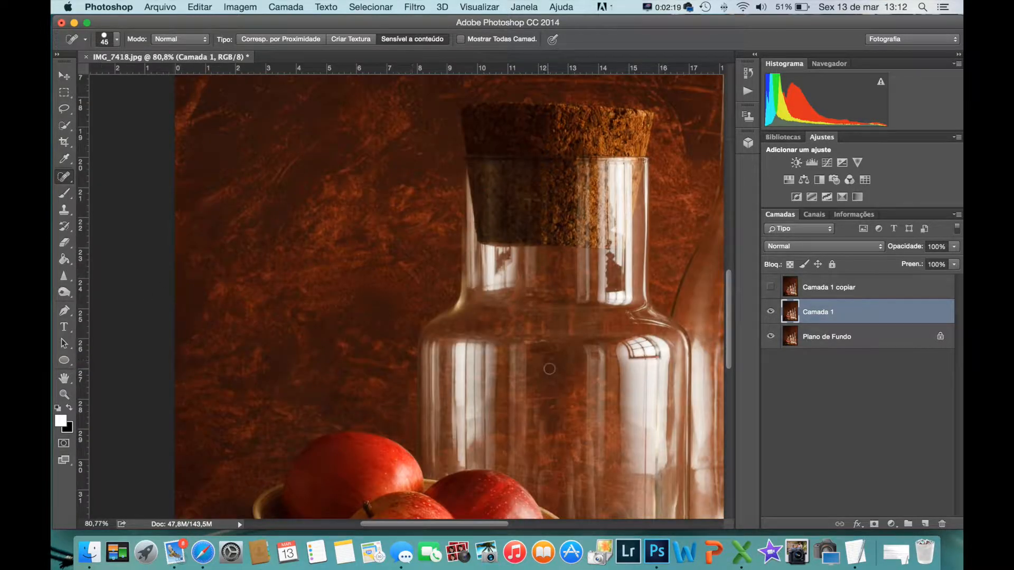
{"action": "scroll", "coordinate": [549, 365], "scroll_direction": "up", "scroll_amount": 3}
{"action": "scroll", "coordinate": [549, 365], "scroll_direction": "down", "scroll_amount": 5}
{"action": "scroll", "coordinate": [549, 365], "scroll_direction": "left", "scroll_amount": 2}
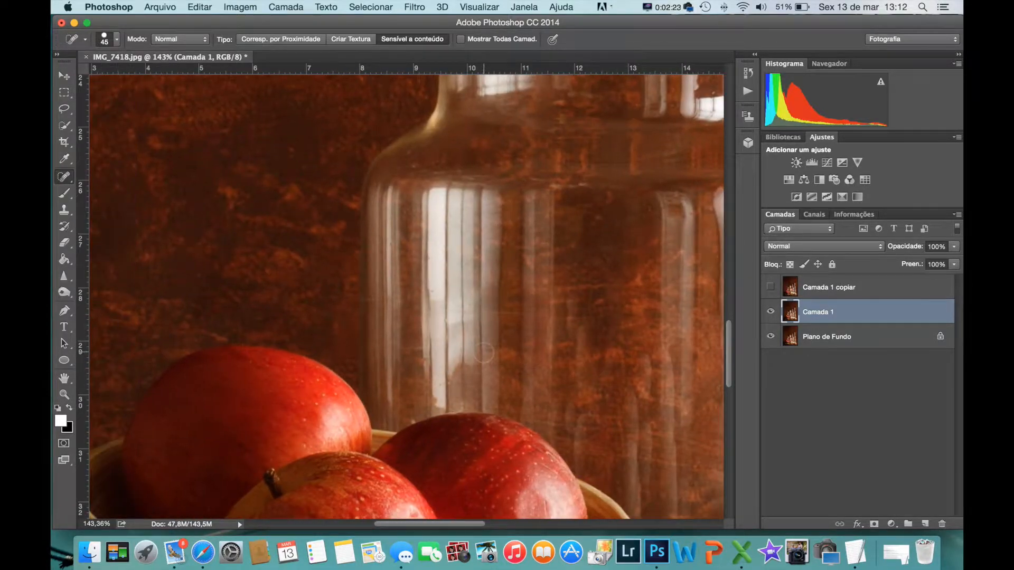
{"action": "scroll", "coordinate": [483, 353], "scroll_direction": "down", "scroll_amount": 2}
{"action": "scroll", "coordinate": [483, 352], "scroll_direction": "left", "scroll_amount": 1}
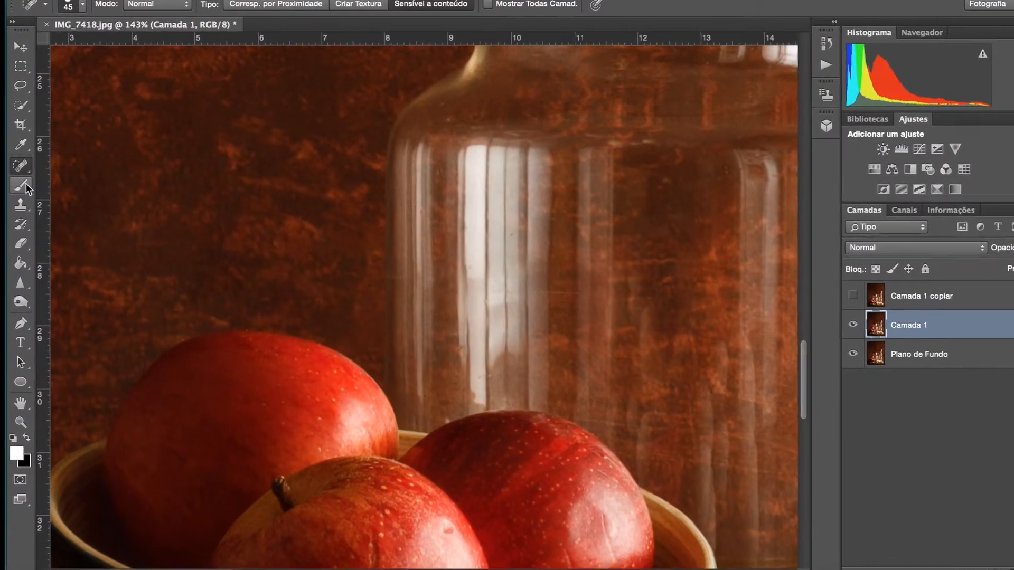
{"action": "left_click", "coordinate": [24, 185]}
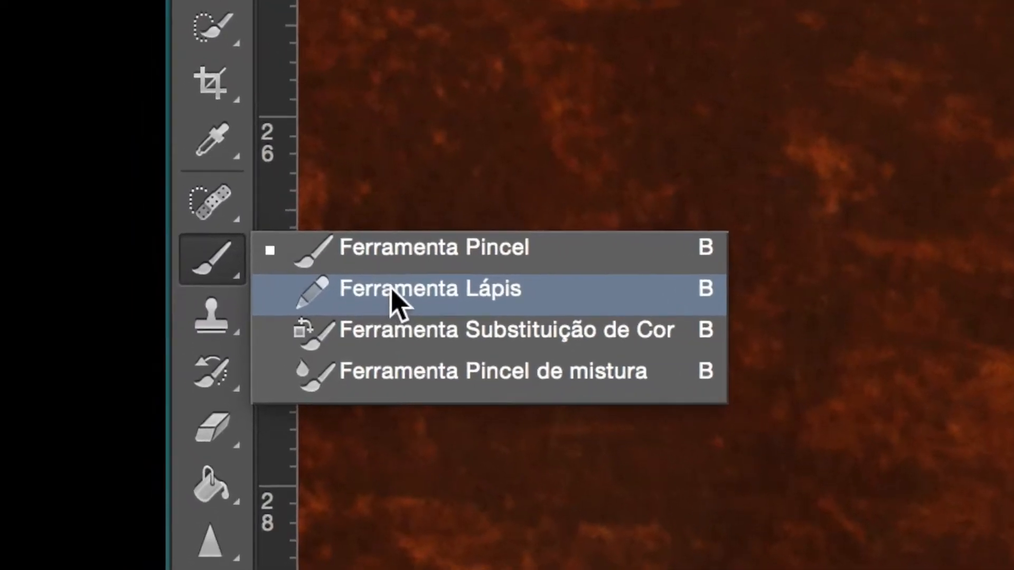
{"action": "left_click", "coordinate": [393, 298]}
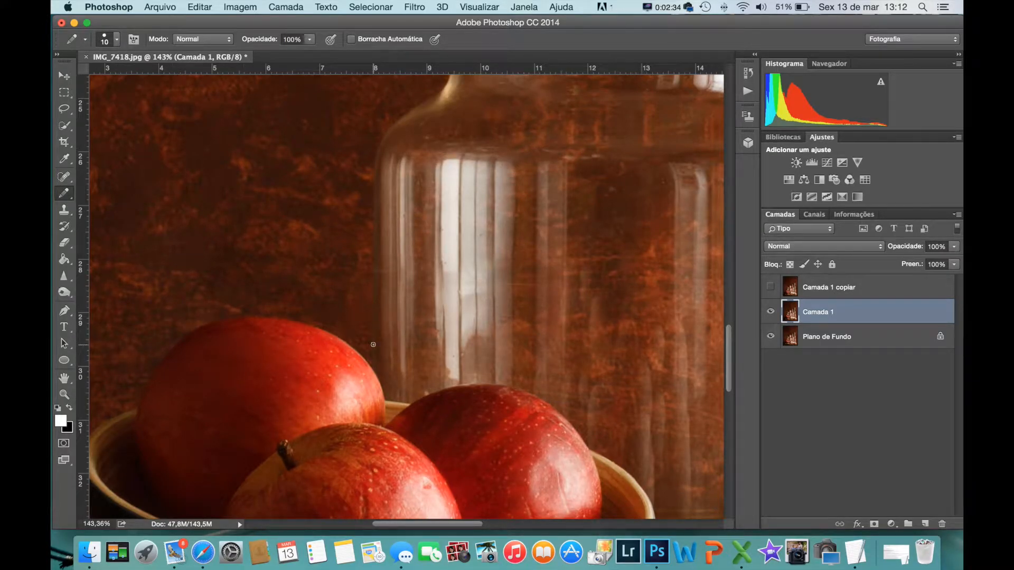
{"action": "key", "text": "bracketleft"}
{"action": "key", "text": "bracketleft"}
{"action": "key", "text": "bracketleft"}
Step: Set the foreground color to bright yellow, fcf302
{"action": "left_click", "coordinate": [60, 421]}
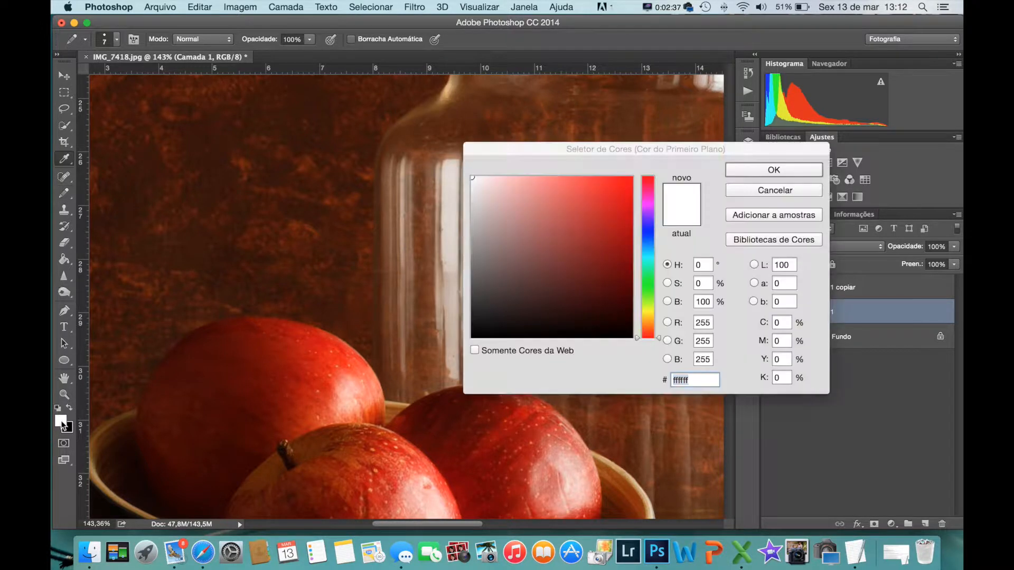
{"action": "left_click", "coordinate": [647, 312]}
{"action": "left_click", "coordinate": [632, 178]}
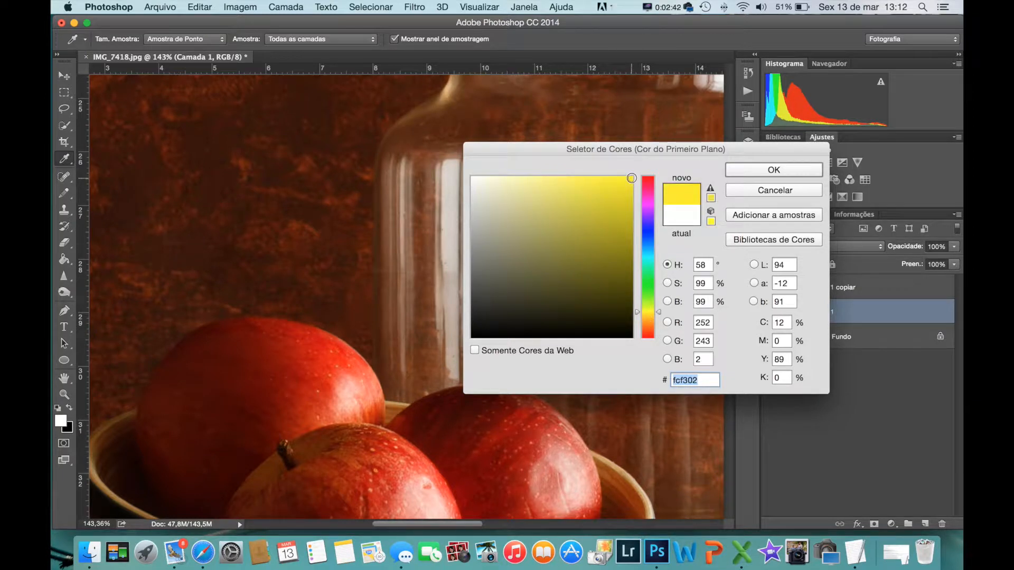
{"action": "left_click", "coordinate": [744, 170]}
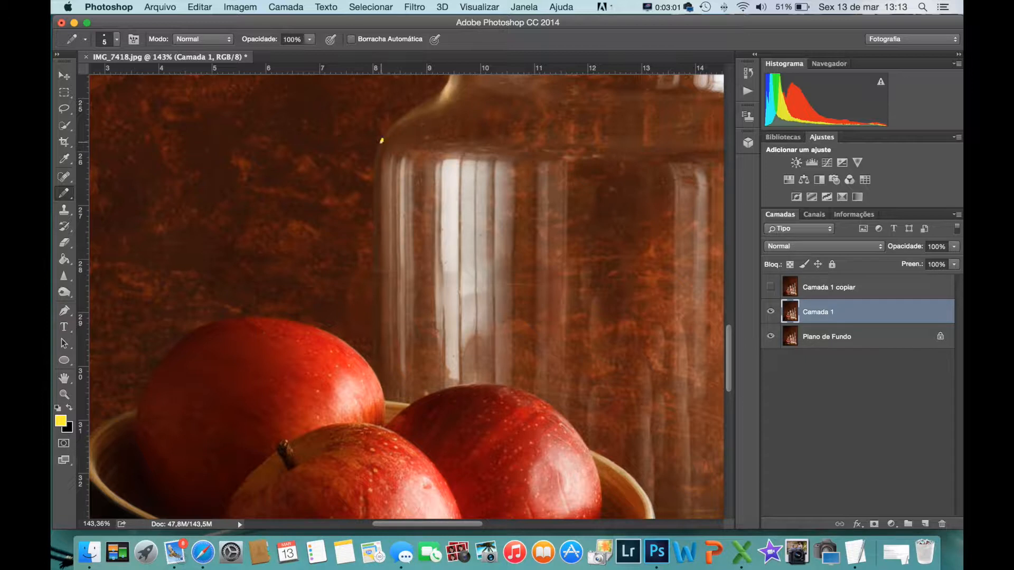
Step: Trace the corked jar's left side in yellow with a size 5 pencil, from the apple up along the shoulder
{"action": "left_click_drag", "start_coordinate": [381, 142], "coordinate": [374, 174]}
{"action": "left_click_drag", "start_coordinate": [373, 195], "coordinate": [374, 207]}
{"action": "left_click_drag", "start_coordinate": [374, 222], "coordinate": [374, 275]}
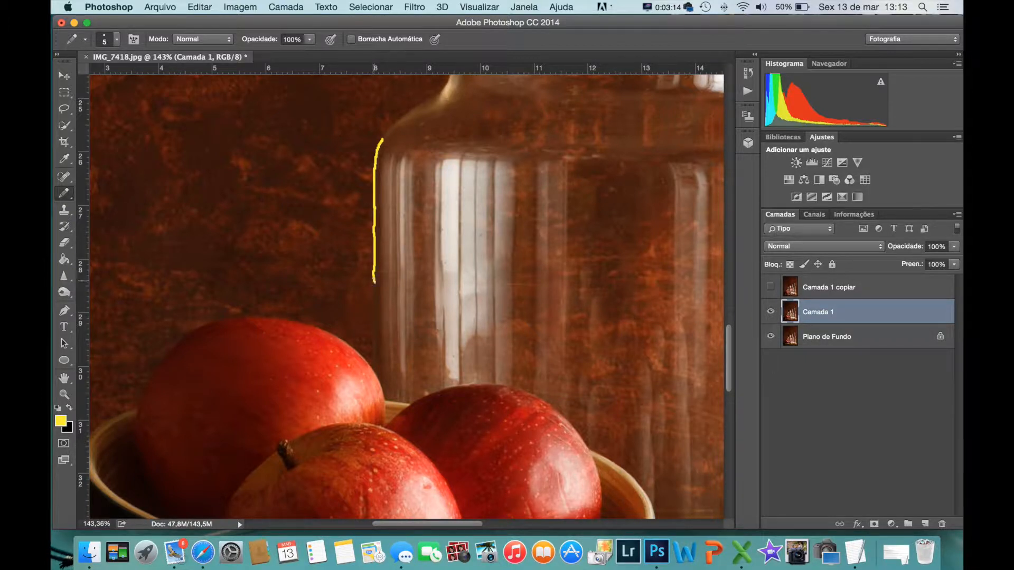
{"action": "left_click_drag", "start_coordinate": [375, 293], "coordinate": [375, 315]}
{"action": "left_click_drag", "start_coordinate": [374, 336], "coordinate": [373, 349]}
{"action": "left_click_drag", "start_coordinate": [383, 135], "coordinate": [439, 91]}
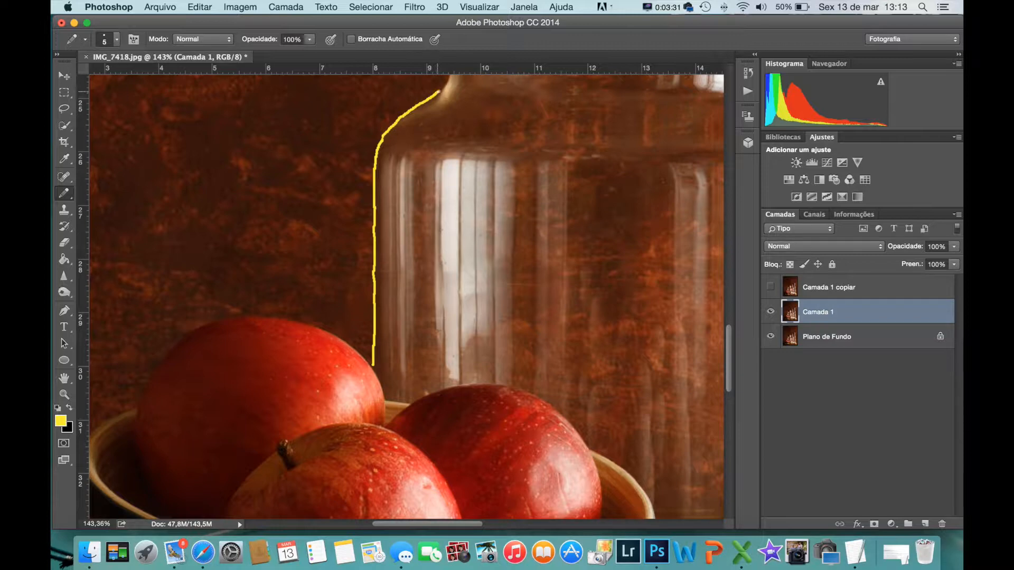
Step: Trace the left edge of the jar's neck in yellow from the glass rim down toward the shoulder
{"action": "scroll", "coordinate": [440, 91], "scroll_direction": "up", "scroll_amount": 10}
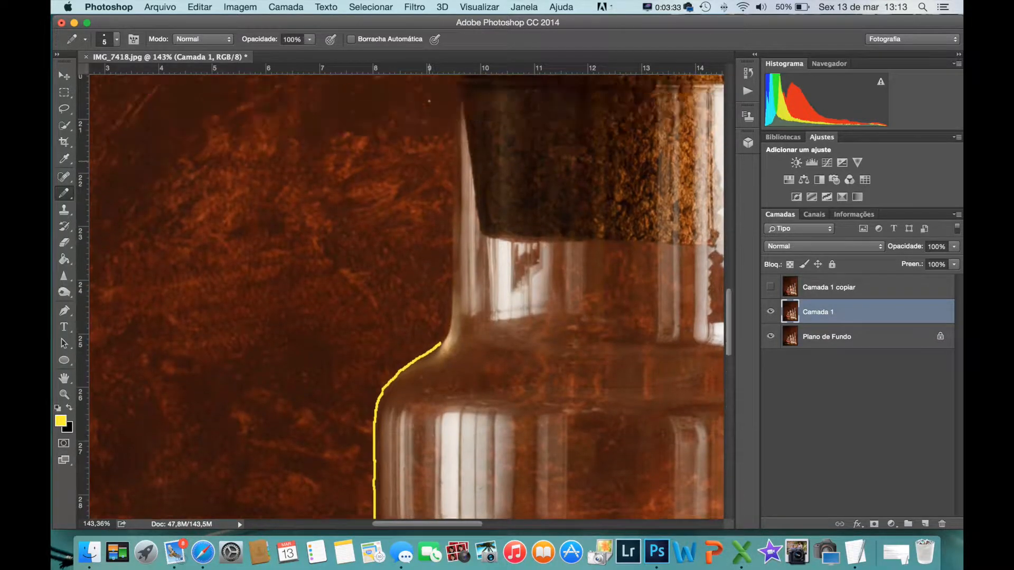
{"action": "scroll", "coordinate": [439, 93], "scroll_direction": "down", "scroll_amount": 7}
{"action": "scroll", "coordinate": [431, 114], "scroll_direction": "up", "scroll_amount": 14}
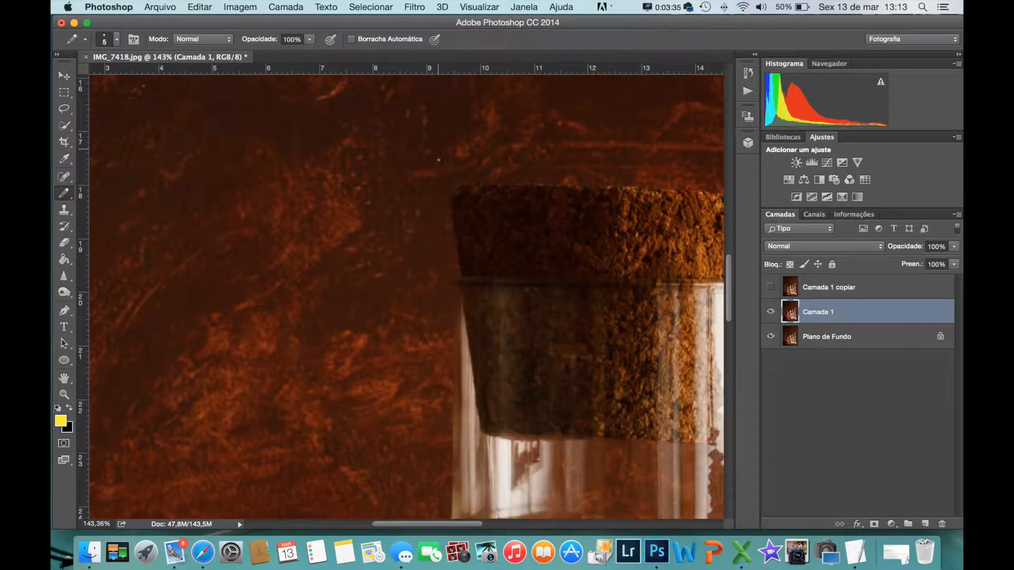
{"action": "scroll", "coordinate": [438, 159], "scroll_direction": "down", "scroll_amount": 6}
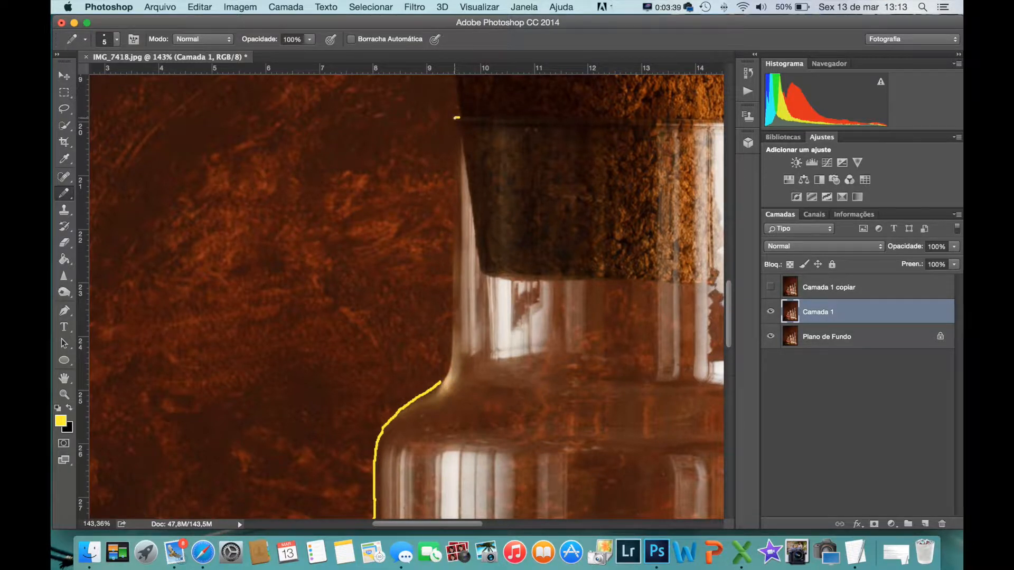
{"action": "left_click_drag", "start_coordinate": [457, 118], "coordinate": [454, 313]}
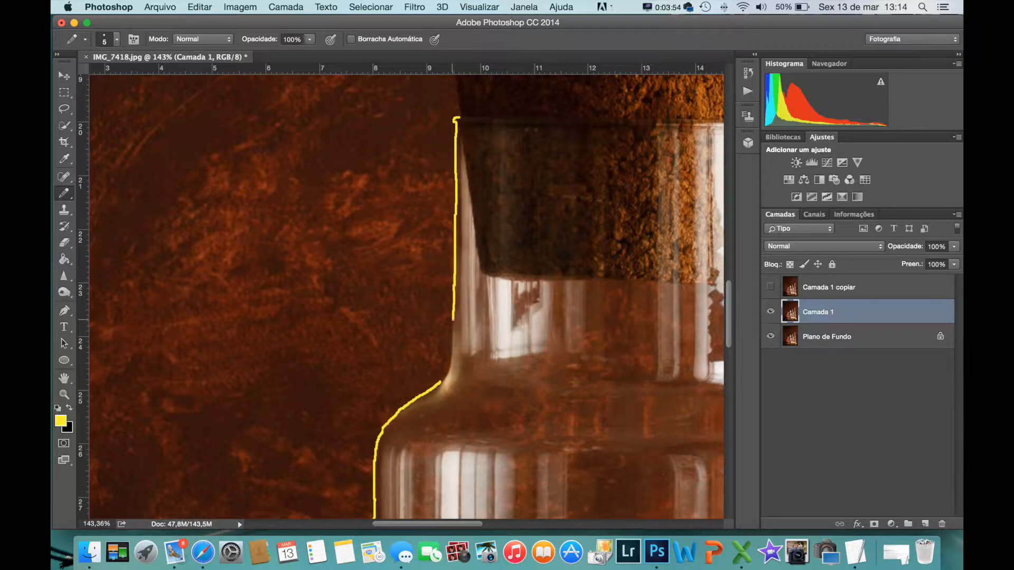
Step: Trace the right edge of the corked jar's neck in yellow, from the glass rim down toward the shoulder
{"action": "scroll", "coordinate": [491, 317], "scroll_direction": "right", "scroll_amount": 8}
{"action": "scroll", "coordinate": [470, 197], "scroll_direction": "down", "scroll_amount": 3}
{"action": "scroll", "coordinate": [407, 296], "scroll_direction": "right", "scroll_amount": 4}
{"action": "scroll", "coordinate": [407, 295], "scroll_direction": "up", "scroll_amount": 3}
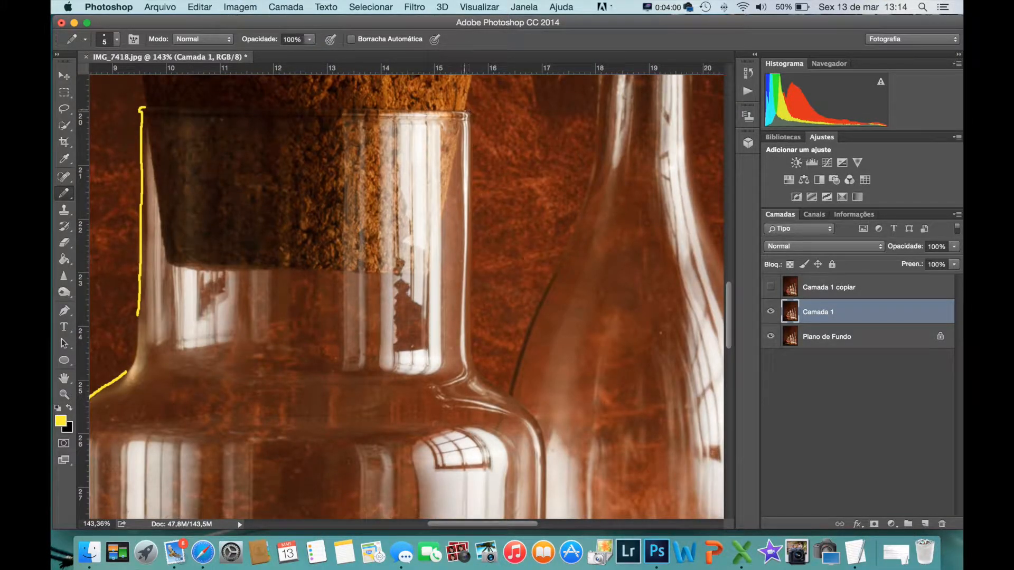
{"action": "left_click_drag", "start_coordinate": [464, 110], "coordinate": [471, 140]}
{"action": "left_click_drag", "start_coordinate": [471, 169], "coordinate": [472, 253]}
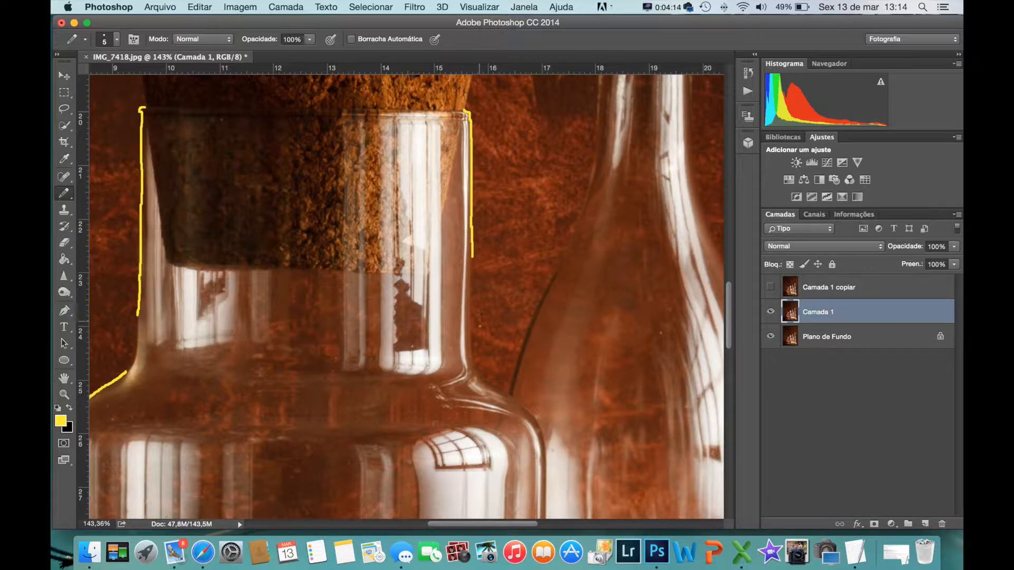
{"action": "left_click", "coordinate": [470, 314], "text": "shift"}
{"action": "left_click", "coordinate": [471, 333], "text": "shift"}
{"action": "left_click", "coordinate": [472, 348], "text": "shift"}
{"action": "left_click", "coordinate": [475, 361], "text": "shift"}
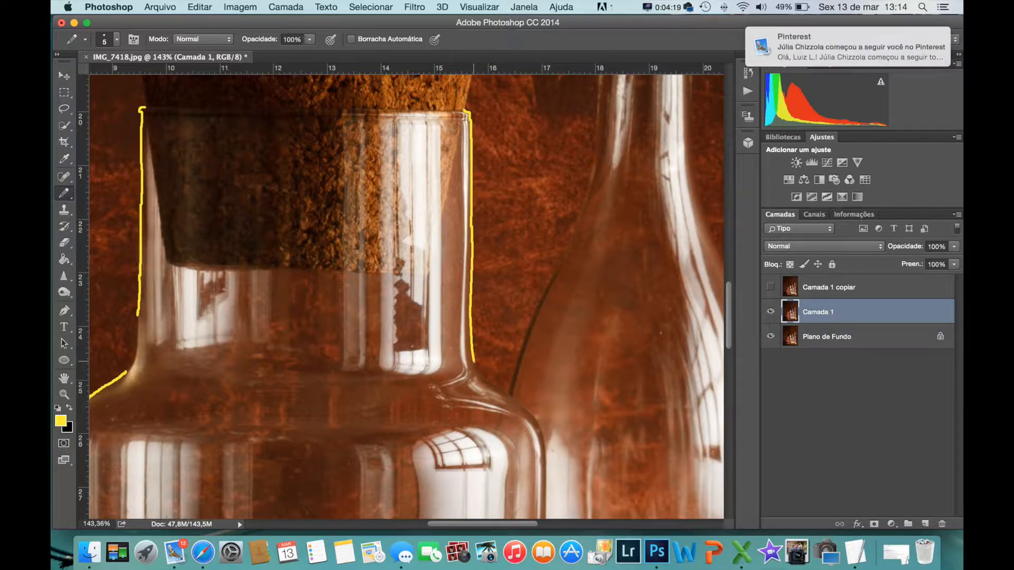
Step: Trace the middle bottle's left side in yellow from the lower neck down the curved body toward the jar's shoulder
{"action": "scroll", "coordinate": [406, 295], "scroll_direction": "up", "scroll_amount": 10}
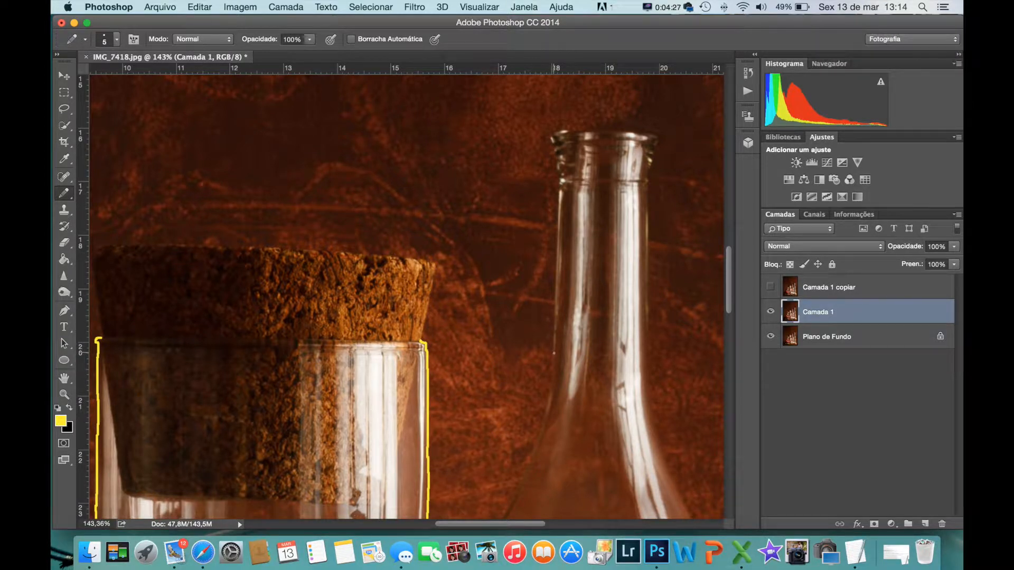
{"action": "left_click_drag", "start_coordinate": [552, 359], "coordinate": [550, 392]}
{"action": "scroll", "coordinate": [549, 394], "scroll_direction": "down", "scroll_amount": 5}
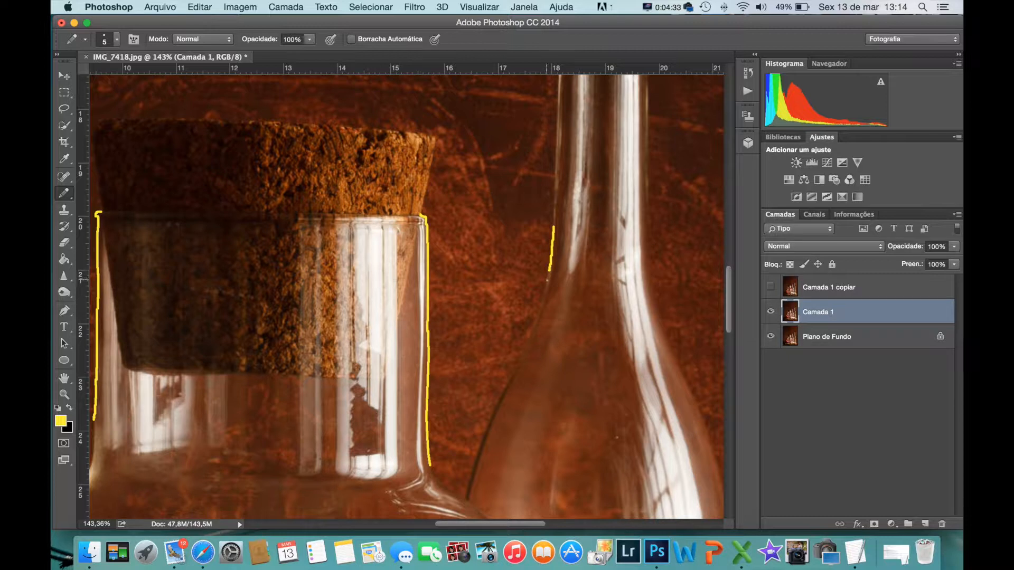
{"action": "left_click", "coordinate": [539, 307], "text": "shift"}
{"action": "left_click", "coordinate": [524, 347], "text": "shift"}
{"action": "left_click", "coordinate": [512, 368], "text": "shift"}
{"action": "left_click", "coordinate": [494, 408], "text": "shift"}
{"action": "left_click", "coordinate": [483, 430], "text": "shift"}
{"action": "left_click", "coordinate": [476, 453], "text": "shift"}
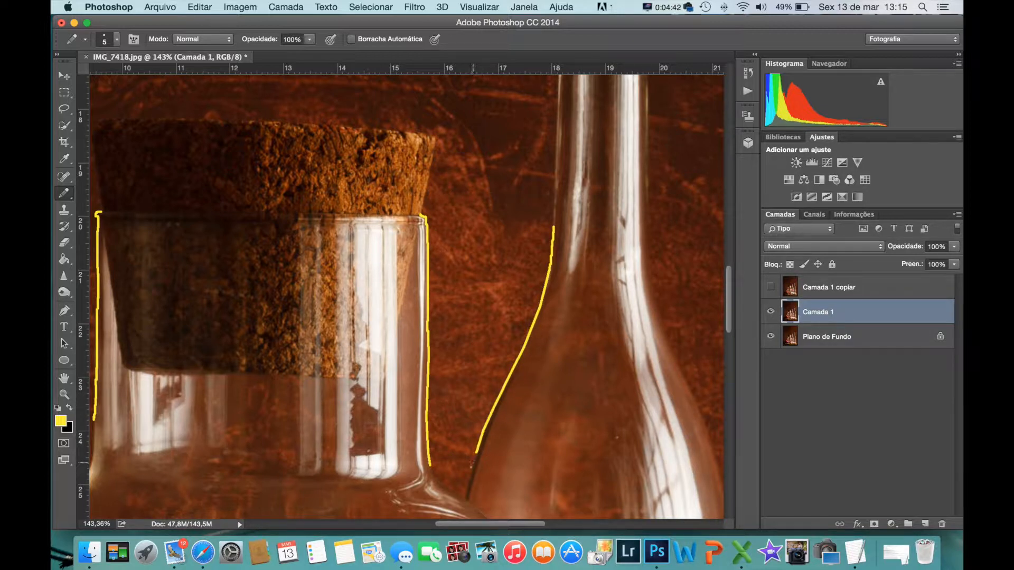
{"action": "left_click", "coordinate": [465, 491], "text": "shift"}
Step: Trace the middle bottle's right side in yellow from the lip down the neck to where the body begins to flare
{"action": "scroll", "coordinate": [526, 404], "scroll_direction": "up", "scroll_amount": 10}
{"action": "scroll", "coordinate": [527, 404], "scroll_direction": "right", "scroll_amount": 6}
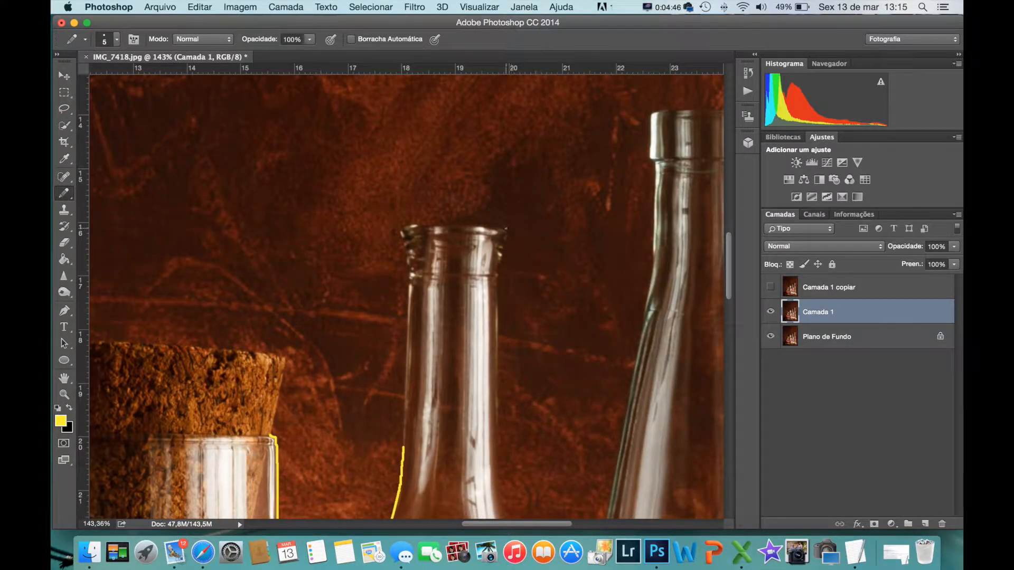
{"action": "left_click_drag", "start_coordinate": [508, 237], "coordinate": [500, 281]}
{"action": "scroll", "coordinate": [508, 327], "scroll_direction": "down", "scroll_amount": 5}
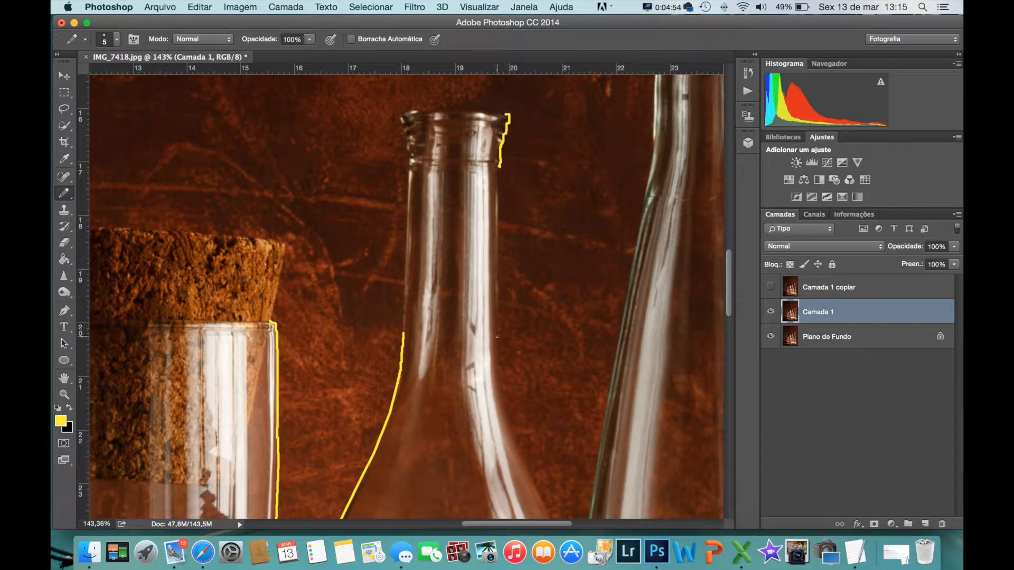
{"action": "left_click", "coordinate": [497, 336], "text": "shift"}
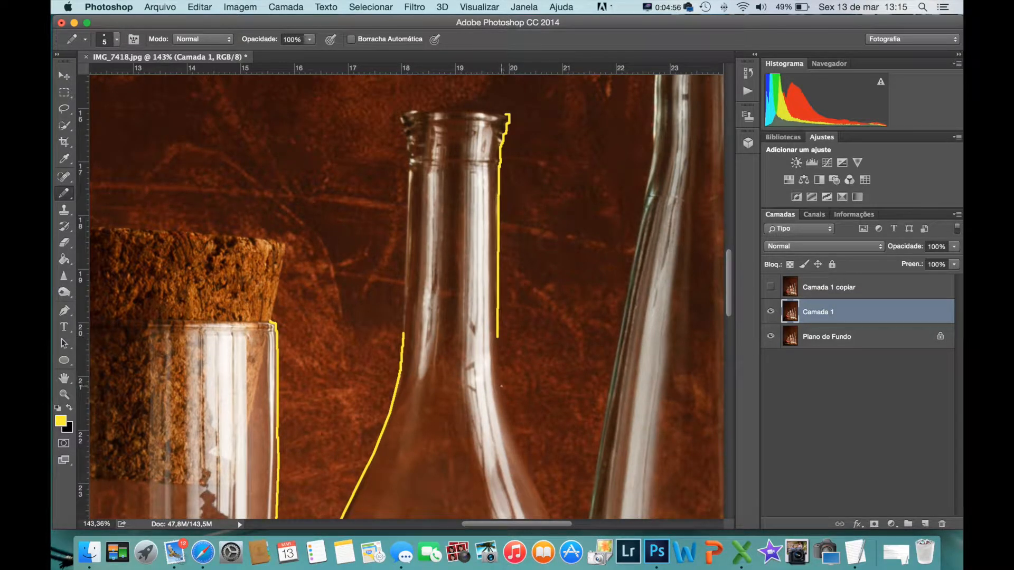
{"action": "left_click", "coordinate": [498, 370], "text": "shift"}
{"action": "left_click", "coordinate": [502, 392], "text": "shift"}
{"action": "left_click", "coordinate": [510, 418], "text": "shift"}
{"action": "scroll", "coordinate": [510, 417], "scroll_direction": "down", "scroll_amount": 7}
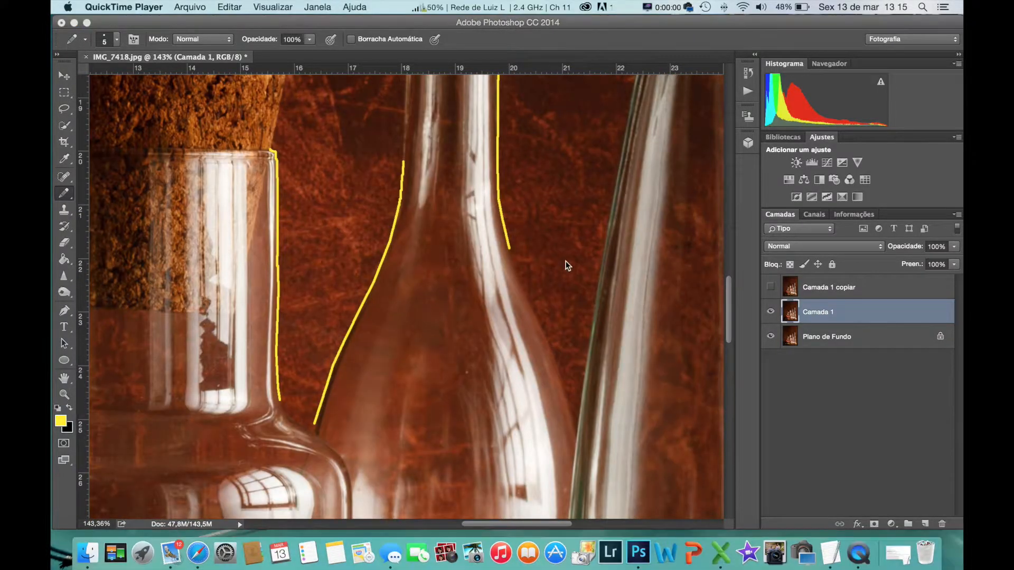
Step: Continue the yellow line down the right curve of the middle bottle's body until it meets the tall bottle
{"action": "left_click", "coordinate": [557, 160]}
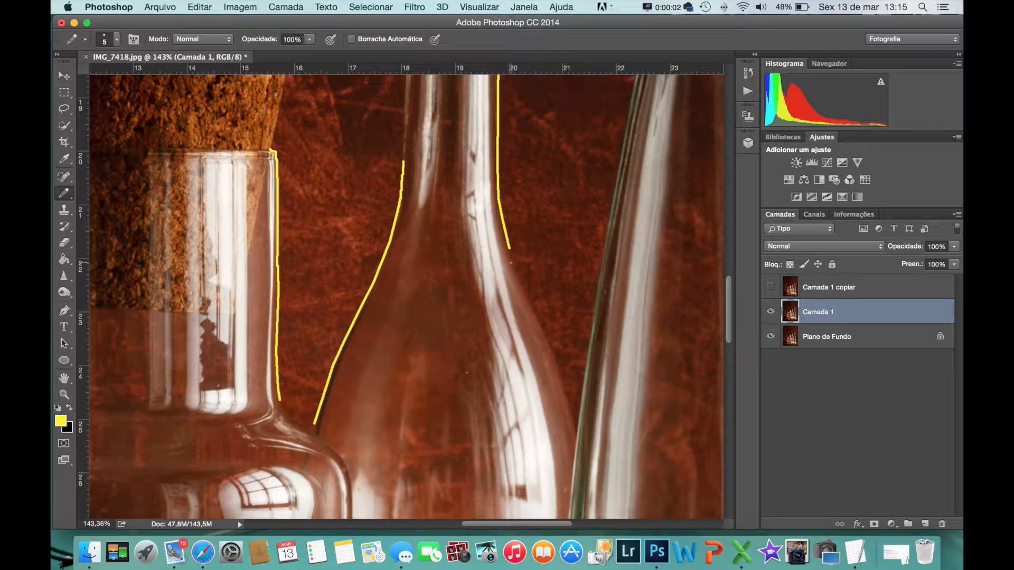
{"action": "left_click", "coordinate": [512, 266], "text": "shift"}
{"action": "left_click", "coordinate": [522, 292], "text": "shift"}
{"action": "left_click", "coordinate": [532, 312], "text": "shift"}
{"action": "left_click", "coordinate": [542, 331], "text": "shift"}
{"action": "left_click", "coordinate": [552, 353], "text": "shift"}
{"action": "left_click", "coordinate": [557, 368], "text": "shift"}
{"action": "left_click", "coordinate": [568, 403], "text": "shift"}
{"action": "left_click", "coordinate": [572, 418], "text": "shift"}
{"action": "left_click", "coordinate": [576, 427], "text": "shift"}
Step: Trace the right edge of the tall bottle's neck in yellow, starting just below the lip and following the widening shoulder
{"action": "scroll", "coordinate": [603, 312], "scroll_direction": "up", "scroll_amount": 7}
{"action": "scroll", "coordinate": [602, 313], "scroll_direction": "right", "scroll_amount": 5}
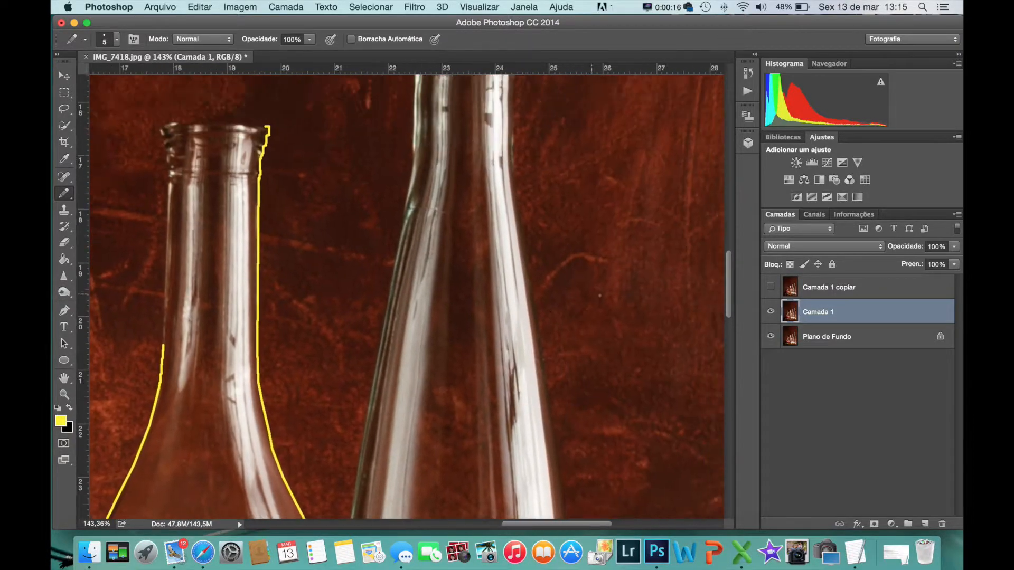
{"action": "scroll", "coordinate": [599, 296], "scroll_direction": "down", "scroll_amount": 2}
{"action": "scroll", "coordinate": [601, 296], "scroll_direction": "down", "scroll_amount": 3}
{"action": "scroll", "coordinate": [600, 296], "scroll_direction": "right", "scroll_amount": 3}
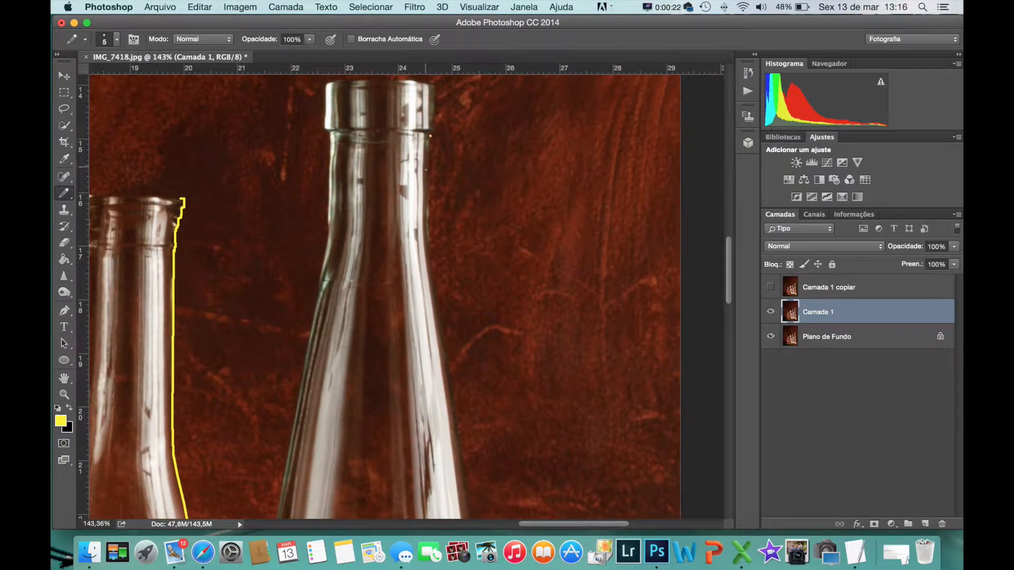
{"action": "left_click", "coordinate": [428, 189], "text": "shift"}
{"action": "left_click", "coordinate": [428, 226], "text": "shift"}
{"action": "left_click", "coordinate": [430, 244], "text": "shift"}
{"action": "left_click", "coordinate": [438, 298], "text": "shift"}
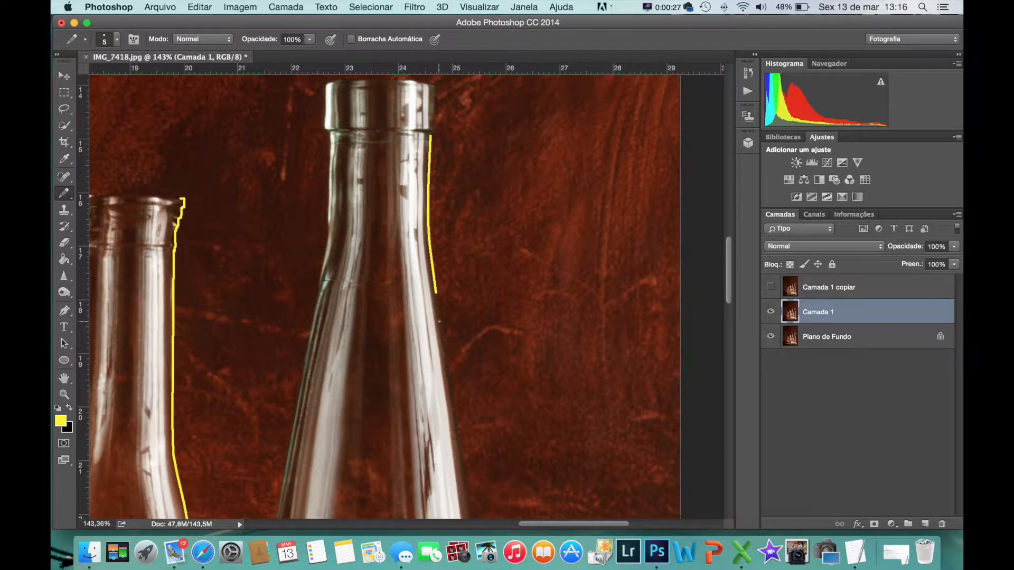
{"action": "left_click", "coordinate": [441, 323], "text": "shift"}
{"action": "left_click", "coordinate": [443, 346], "text": "shift"}
Step: Extend the yellow outline down the right side of the tall bottle from the shoulder to the middle of its body
{"action": "scroll", "coordinate": [443, 345], "scroll_direction": "down", "scroll_amount": 5}
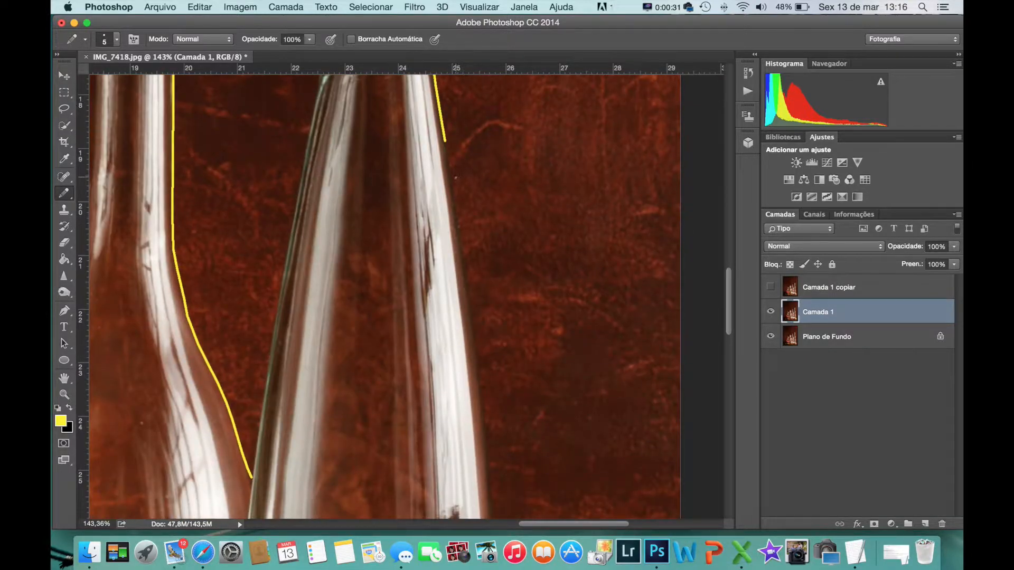
{"action": "left_click", "coordinate": [453, 180], "text": "shift"}
{"action": "scroll", "coordinate": [452, 179], "scroll_direction": "down", "scroll_amount": 5}
{"action": "left_click", "coordinate": [478, 153], "text": "shift"}
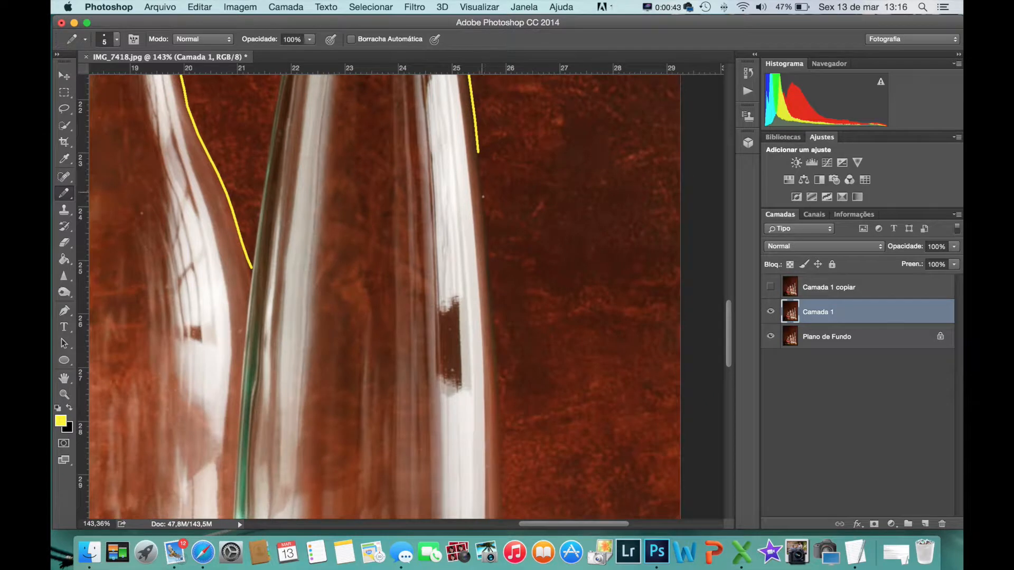
{"action": "left_click", "coordinate": [483, 200], "text": "shift"}
{"action": "left_click", "coordinate": [488, 253], "text": "shift"}
{"action": "left_click", "coordinate": [491, 292], "text": "shift"}
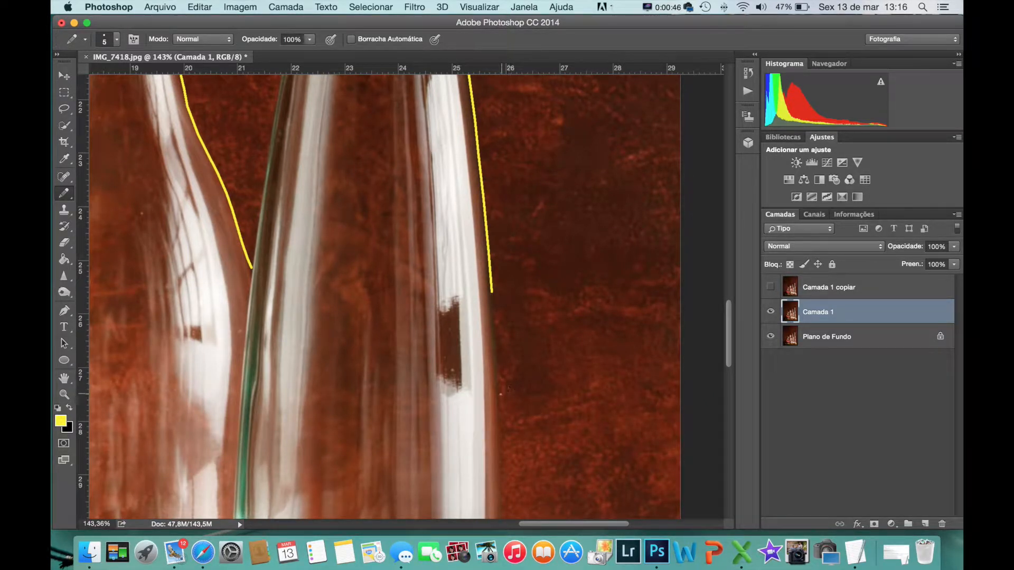
Step: Complete the tall bottle's right outline in yellow from mid-body down to the edge of the wooden table
{"action": "left_click", "coordinate": [496, 337], "text": "shift"}
{"action": "left_click", "coordinate": [498, 383], "text": "shift"}
{"action": "left_click", "coordinate": [499, 425], "text": "shift"}
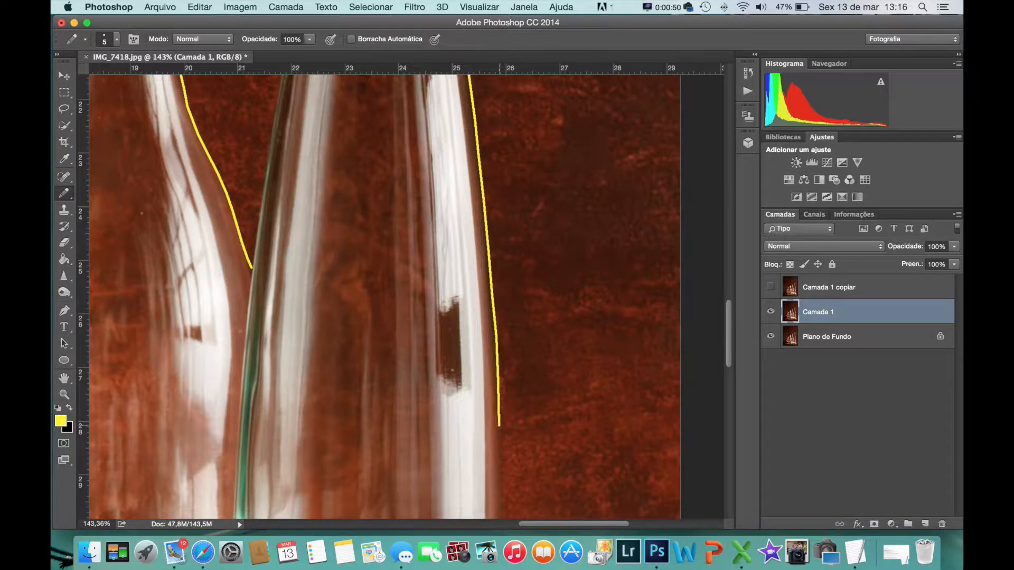
{"action": "scroll", "coordinate": [499, 425], "scroll_direction": "down", "scroll_amount": 4}
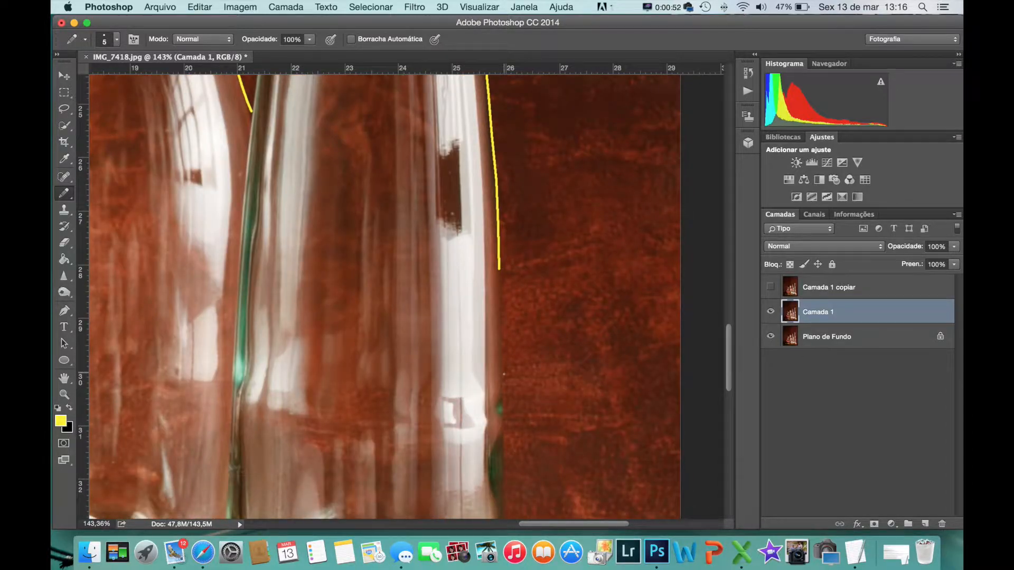
{"action": "left_click", "coordinate": [502, 376], "text": "shift"}
{"action": "scroll", "coordinate": [502, 440], "scroll_direction": "down", "scroll_amount": 2}
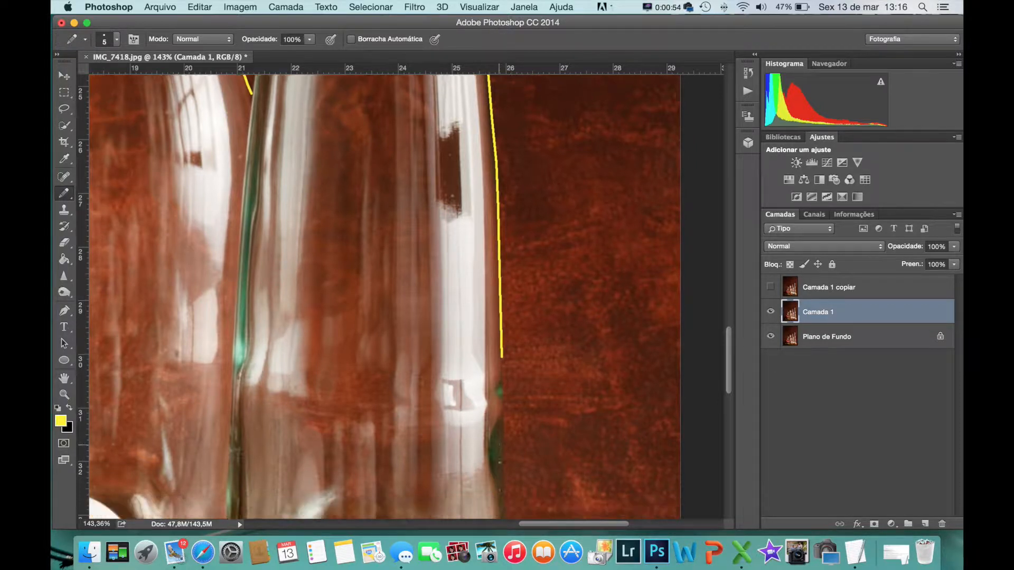
{"action": "left_click", "coordinate": [504, 447], "text": "shift"}
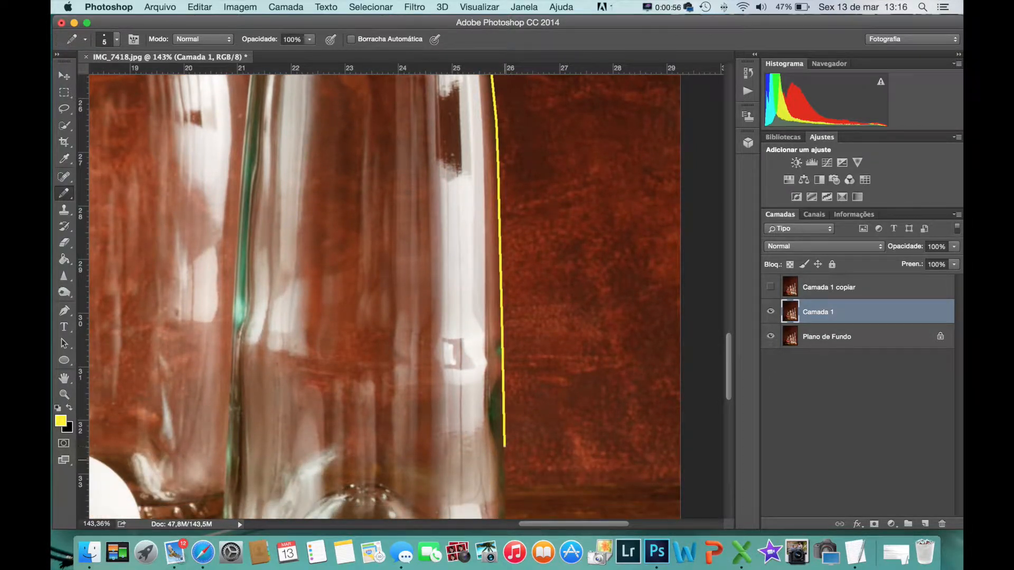
{"action": "left_click", "coordinate": [506, 481], "text": "shift"}
{"action": "scroll", "coordinate": [406, 296], "scroll_direction": "left", "scroll_amount": 10}
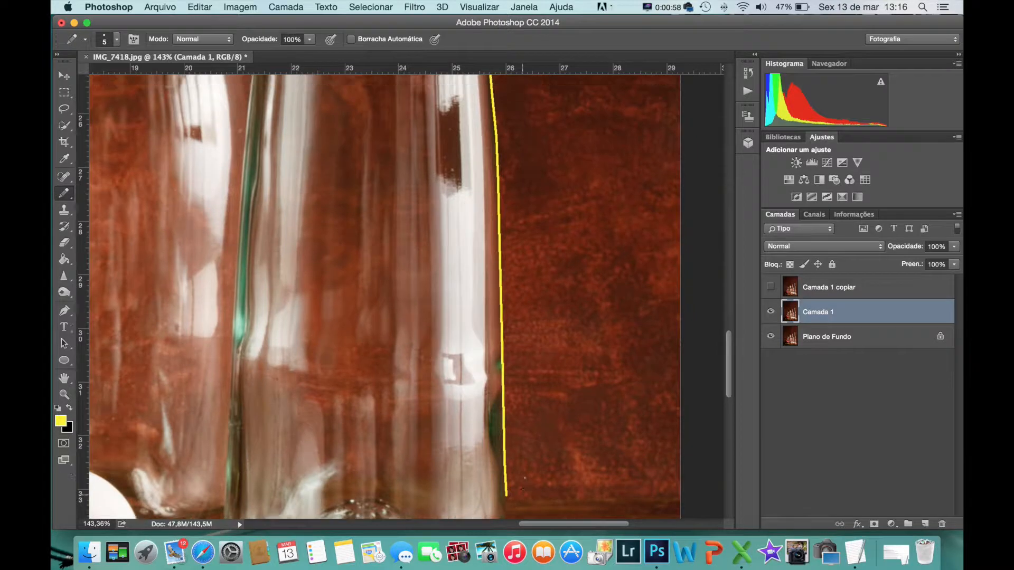
{"action": "scroll", "coordinate": [406, 296], "scroll_direction": "left", "scroll_amount": 5}
{"action": "scroll", "coordinate": [407, 296], "scroll_direction": "up", "scroll_amount": 2}
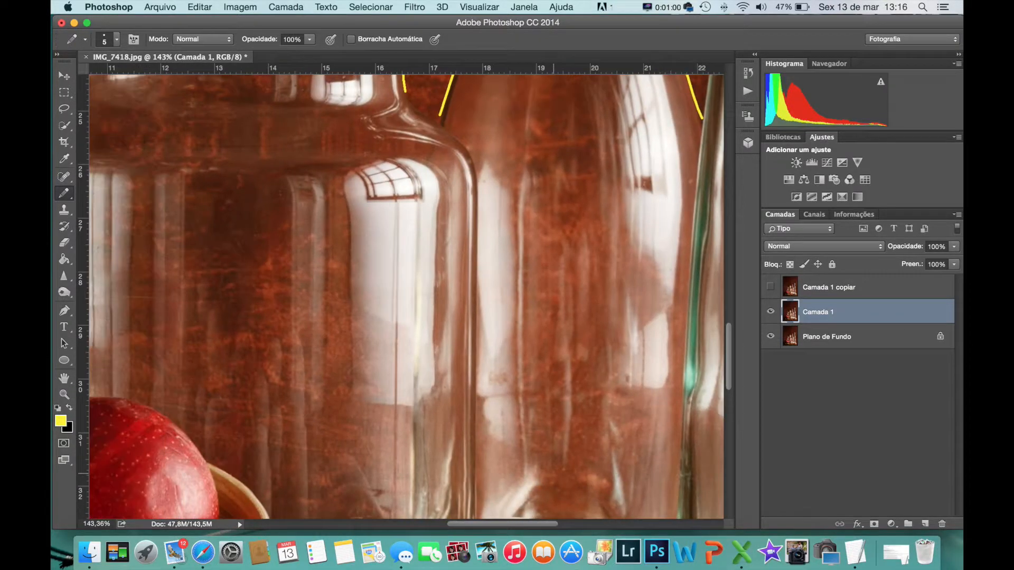
{"action": "scroll", "coordinate": [407, 296], "scroll_direction": "up", "scroll_amount": 10}
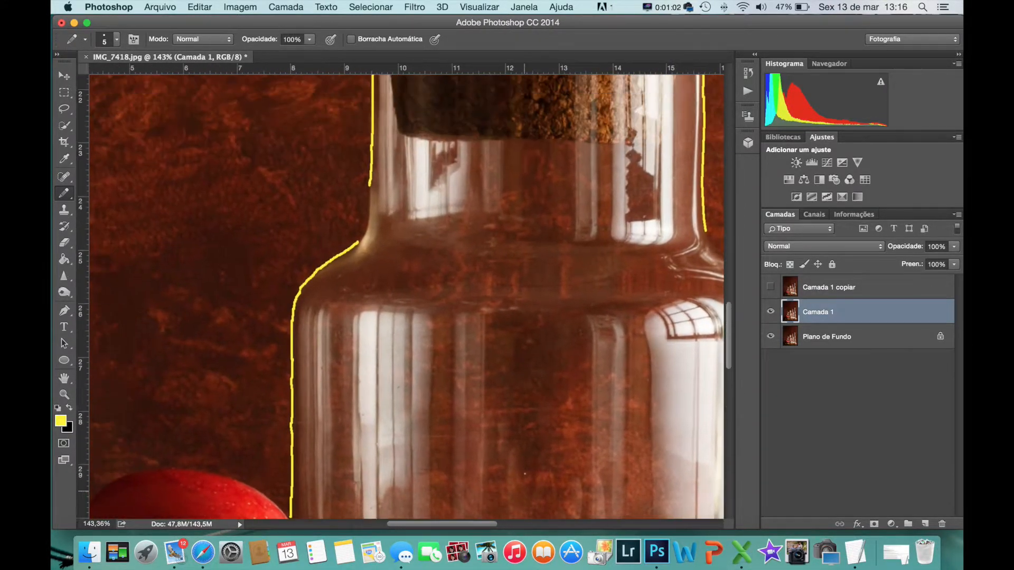
{"action": "scroll", "coordinate": [407, 295], "scroll_direction": "down", "scroll_amount": 3}
{"action": "scroll", "coordinate": [406, 296], "scroll_direction": "left", "scroll_amount": 2}
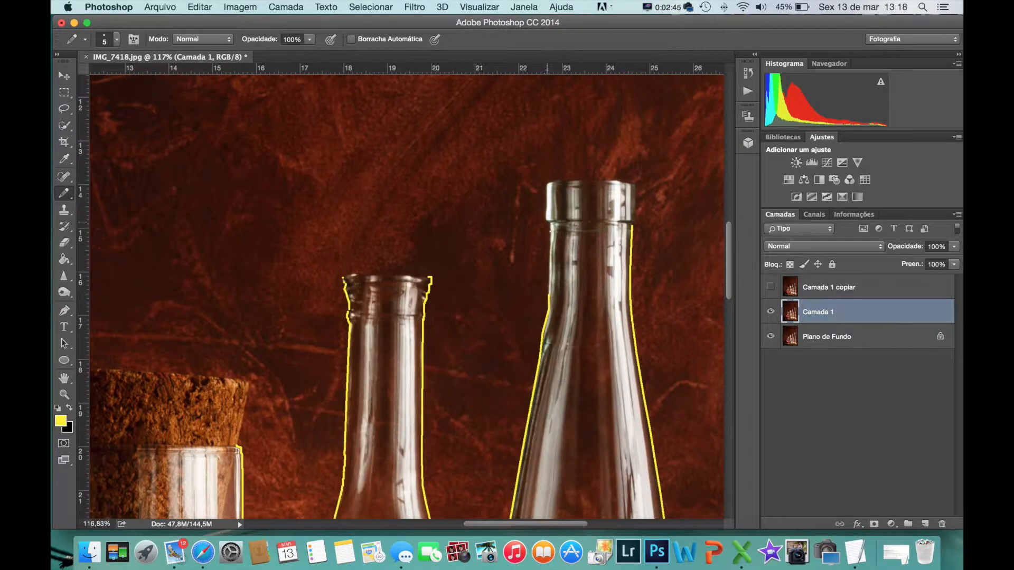
Step: Outline the tall bottle's mouth in yellow, tracing the upper left neck, the top rim and the right side of the lip
{"action": "left_click", "coordinate": [551, 224], "text": "shift"}
{"action": "left_click", "coordinate": [581, 180]}
{"action": "left_click", "coordinate": [602, 180], "text": "shift"}
{"action": "left_click", "coordinate": [615, 180], "text": "shift"}
{"action": "left_click", "coordinate": [626, 181], "text": "shift"}
{"action": "left_click", "coordinate": [634, 183], "text": "shift"}
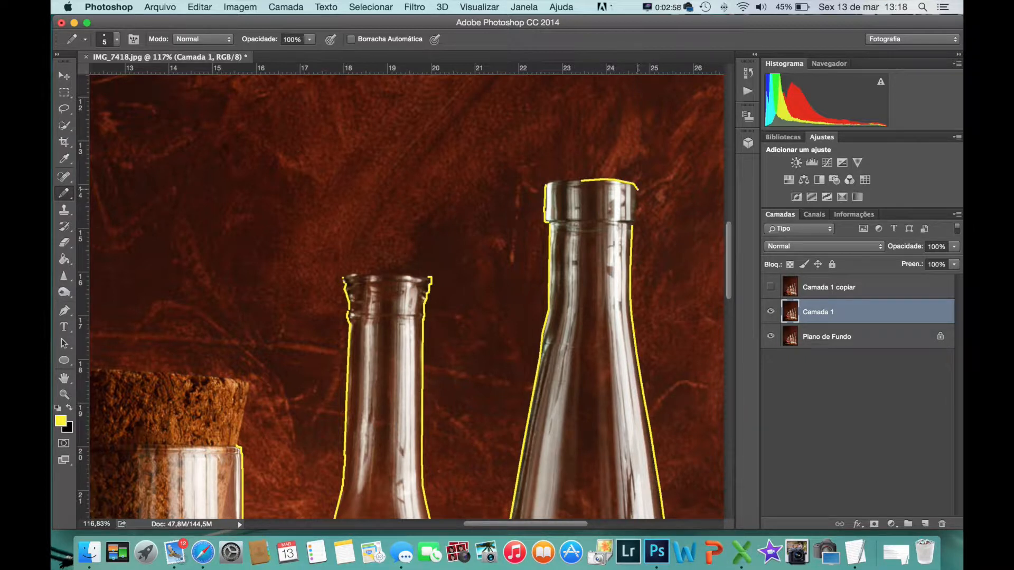
{"action": "left_click", "coordinate": [637, 203], "text": "shift"}
{"action": "left_click", "coordinate": [636, 217], "text": "shift"}
Step: Trace the top rim of the middle bottle in yellow
{"action": "left_click", "coordinate": [370, 273]}
{"action": "left_click", "coordinate": [379, 273], "text": "shift"}
{"action": "left_click", "coordinate": [405, 274], "text": "shift"}
{"action": "left_click", "coordinate": [421, 275], "text": "shift"}
Step: Inspect the yellow outlines around the corked jar and both bottles, from close up to the full photo
{"action": "scroll", "coordinate": [466, 284], "scroll_direction": "down", "scroll_amount": 5}
{"action": "scroll", "coordinate": [466, 284], "scroll_direction": "left", "scroll_amount": 10}
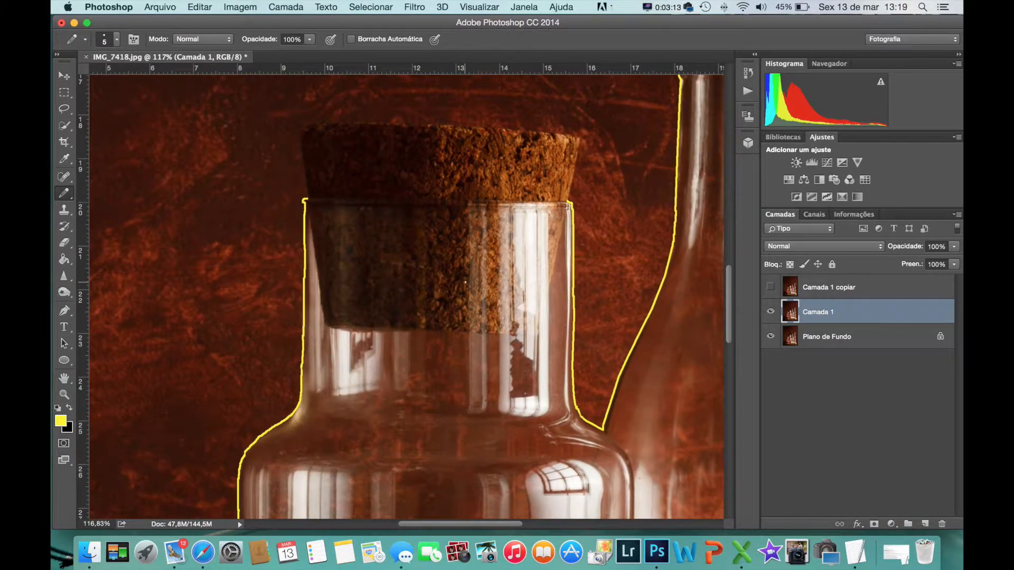
{"action": "scroll", "coordinate": [466, 283], "scroll_direction": "up", "scroll_amount": 5}
{"action": "scroll", "coordinate": [466, 284], "scroll_direction": "down", "scroll_amount": 4}
{"action": "scroll", "coordinate": [465, 283], "scroll_direction": "up", "scroll_amount": 2}
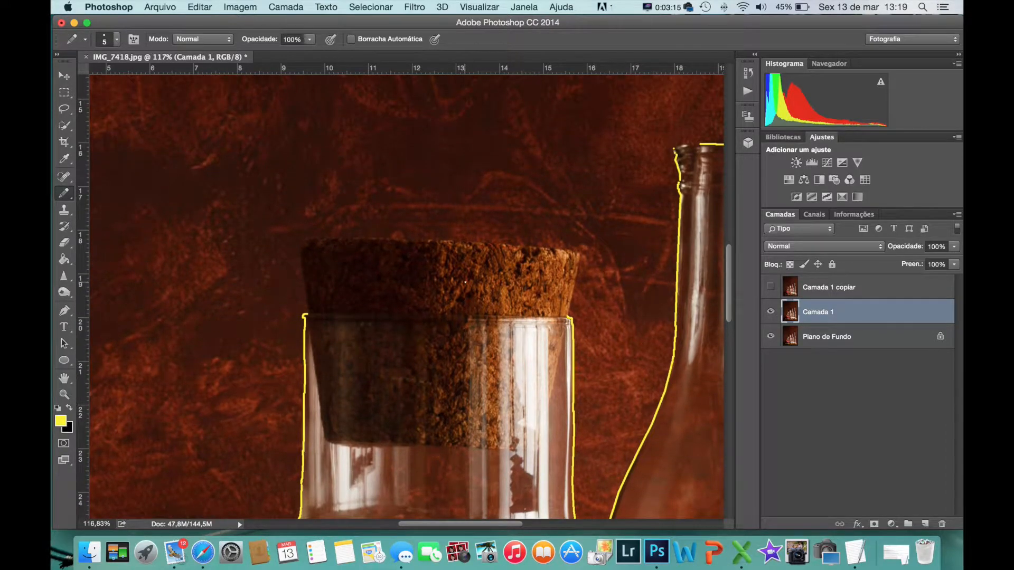
{"action": "scroll", "coordinate": [465, 282], "scroll_direction": "down", "scroll_amount": 11}
{"action": "scroll", "coordinate": [467, 282], "scroll_direction": "left", "scroll_amount": 7}
{"action": "scroll", "coordinate": [468, 282], "scroll_direction": "up", "scroll_amount": 3}
{"action": "scroll", "coordinate": [468, 283], "scroll_direction": "left", "scroll_amount": 2}
{"action": "scroll", "coordinate": [469, 283], "scroll_direction": "right", "scroll_amount": 8}
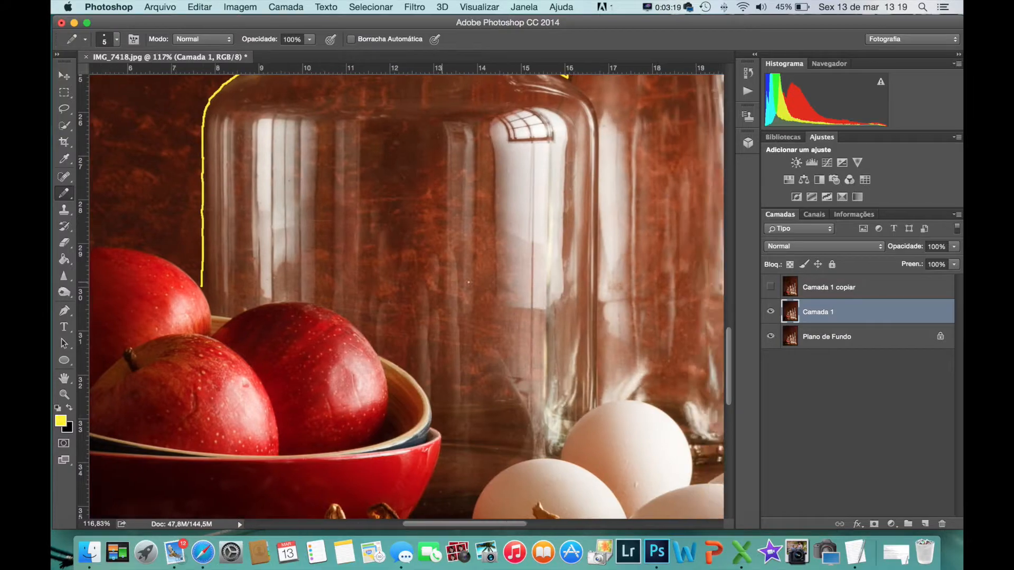
{"action": "scroll", "coordinate": [468, 283], "scroll_direction": "right", "scroll_amount": 10}
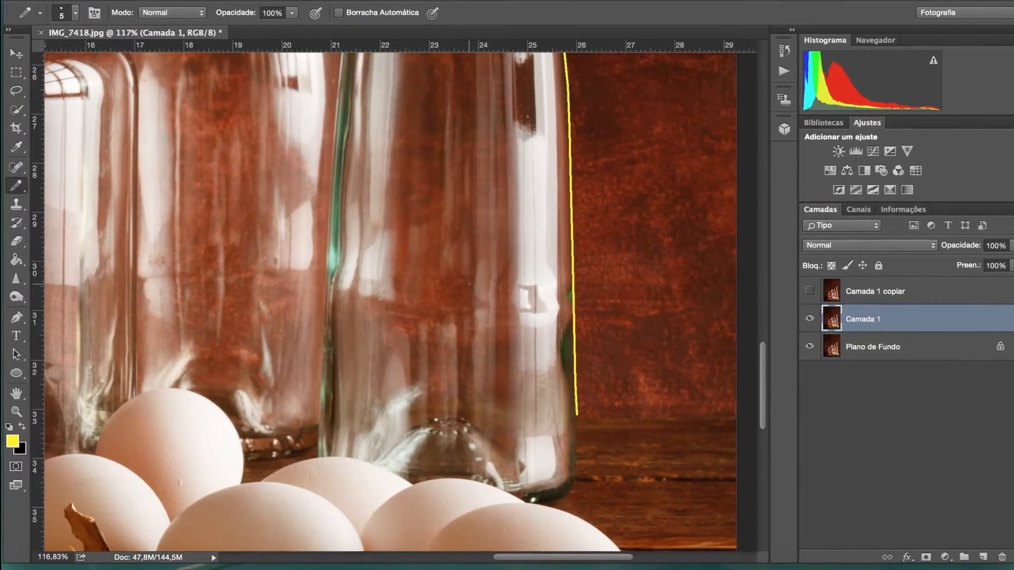
{"action": "scroll", "coordinate": [470, 285], "scroll_direction": "left", "scroll_amount": 1}
{"action": "scroll", "coordinate": [469, 284], "scroll_direction": "up", "scroll_amount": 1}
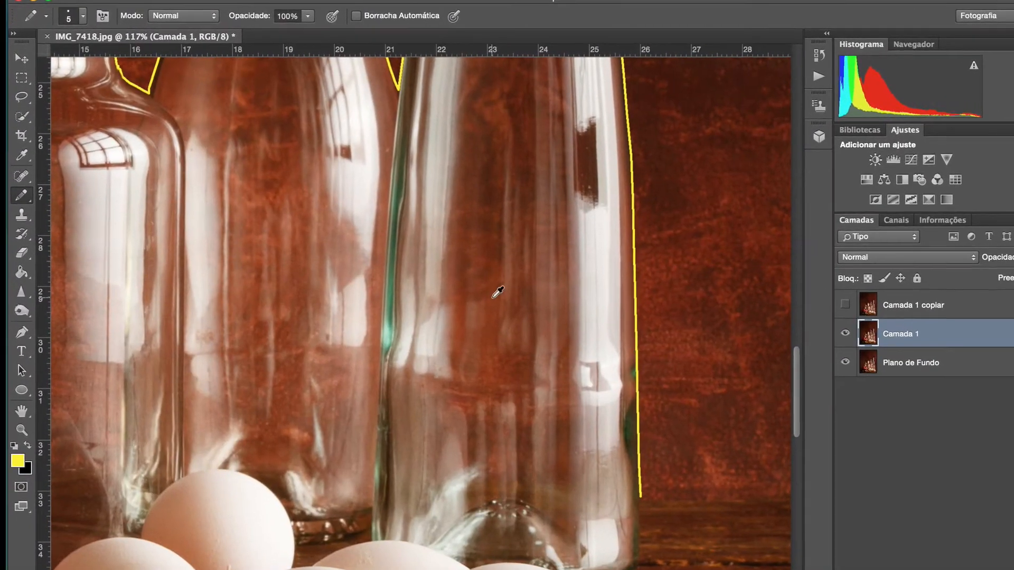
{"action": "scroll", "coordinate": [493, 298], "scroll_direction": "down", "scroll_amount": 10}
{"action": "scroll", "coordinate": [493, 298], "scroll_direction": "up", "scroll_amount": 6}
{"action": "scroll", "coordinate": [493, 298], "scroll_direction": "down", "scroll_amount": 3}
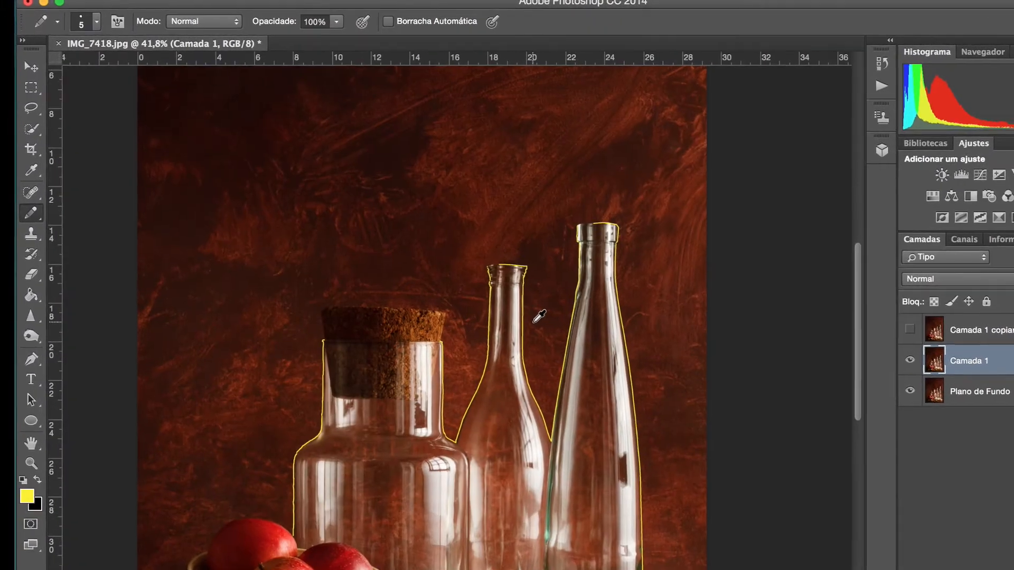
{"action": "scroll", "coordinate": [535, 321], "scroll_direction": "down", "scroll_amount": 3}
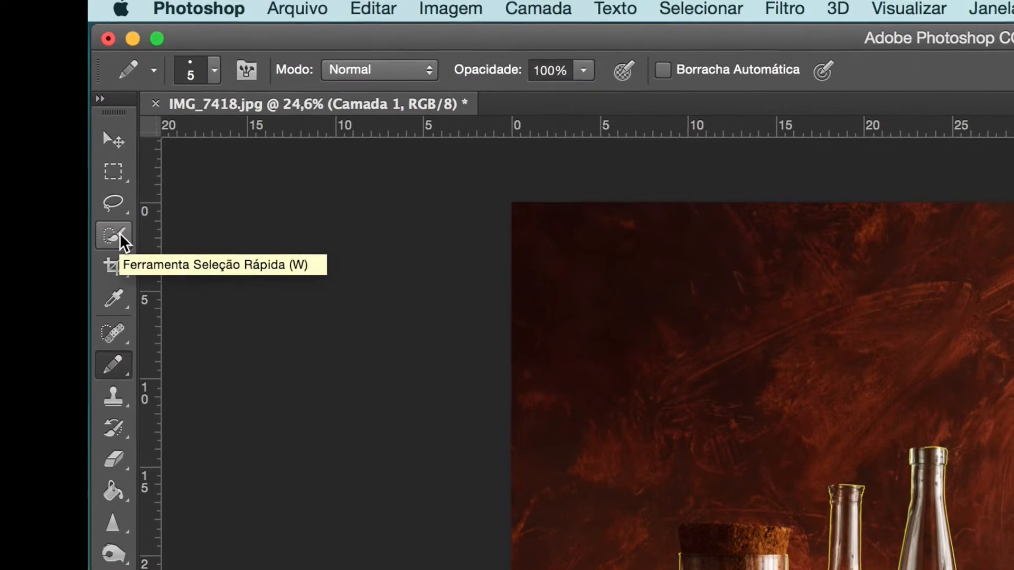
Step: Select the red background around the jar and bottles using the Quick Selection tool with a brush size of 8
{"action": "left_click", "coordinate": [114, 231]}
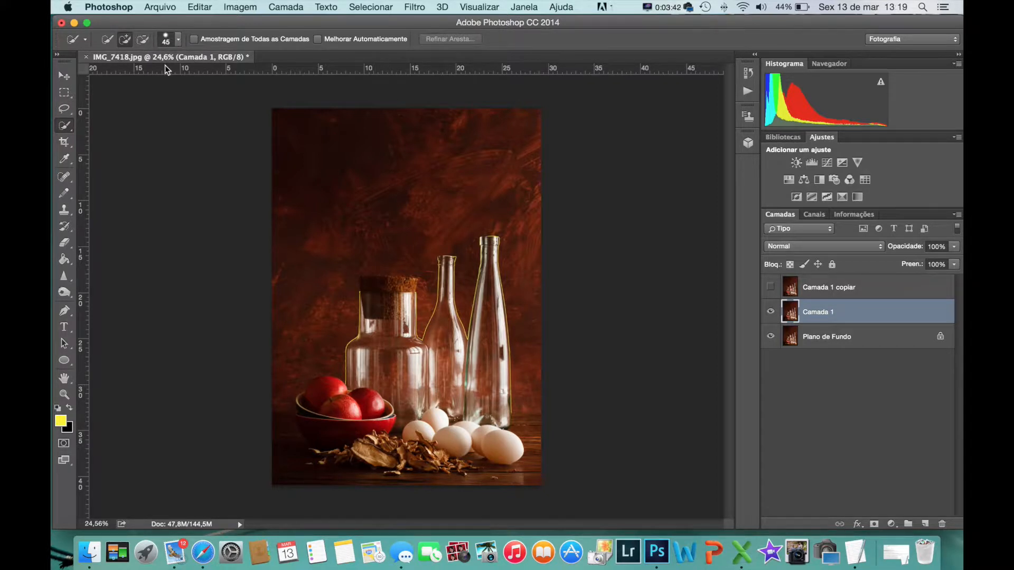
{"action": "key", "text": "bracketleft"}
{"action": "key", "text": "bracketleft"}
{"action": "key", "text": "bracketleft"}
{"action": "key", "text": "bracketleft"}
{"action": "key", "text": "bracketleft"}
{"action": "key", "text": "bracketleft"}
{"action": "mouse_move", "coordinate": [274, 407]}
{"action": "left_mouse_down"}
{"action": "mouse_move", "coordinate": [326, 290]}
{"action": "mouse_move", "coordinate": [333, 200]}
{"action": "mouse_move", "coordinate": [351, 175]}
{"action": "mouse_move", "coordinate": [420, 168]}
{"action": "mouse_move", "coordinate": [498, 190]}
{"action": "mouse_move", "coordinate": [528, 219]}
{"action": "mouse_move", "coordinate": [553, 276]}
{"action": "left_mouse_up"}
{"action": "left_click_drag", "start_coordinate": [537, 365], "coordinate": [537, 367]}
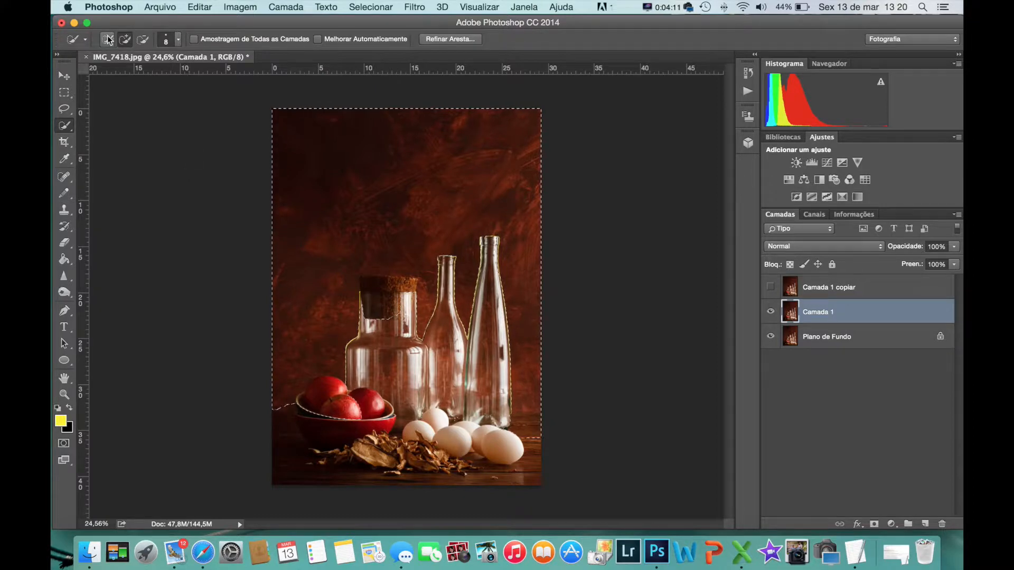
Step: Subtract the strip of table along the lower edge from the selection, and add the glass bodies of the jar and both bottles
{"action": "left_click", "coordinate": [142, 41]}
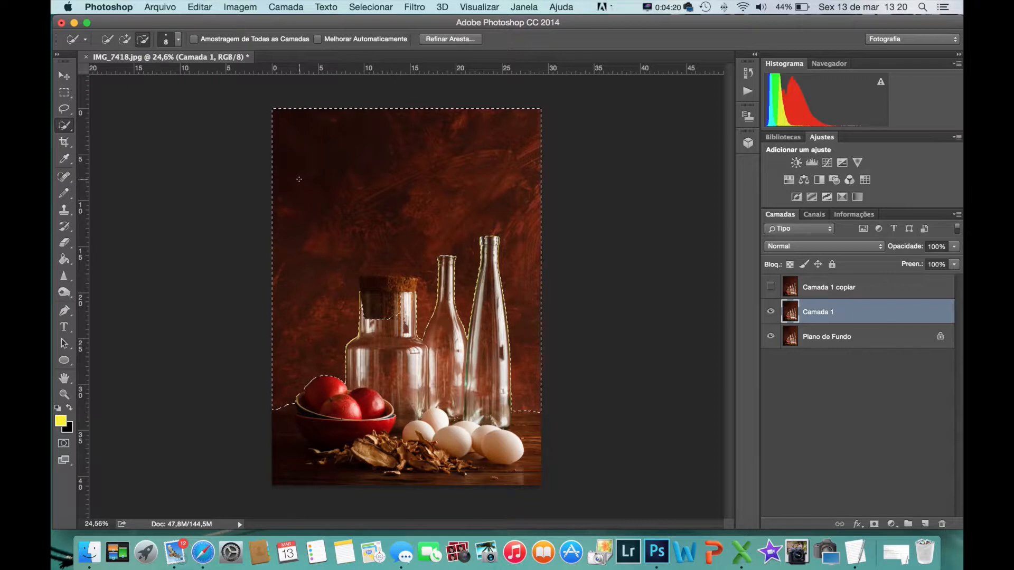
{"action": "left_click", "coordinate": [125, 40]}
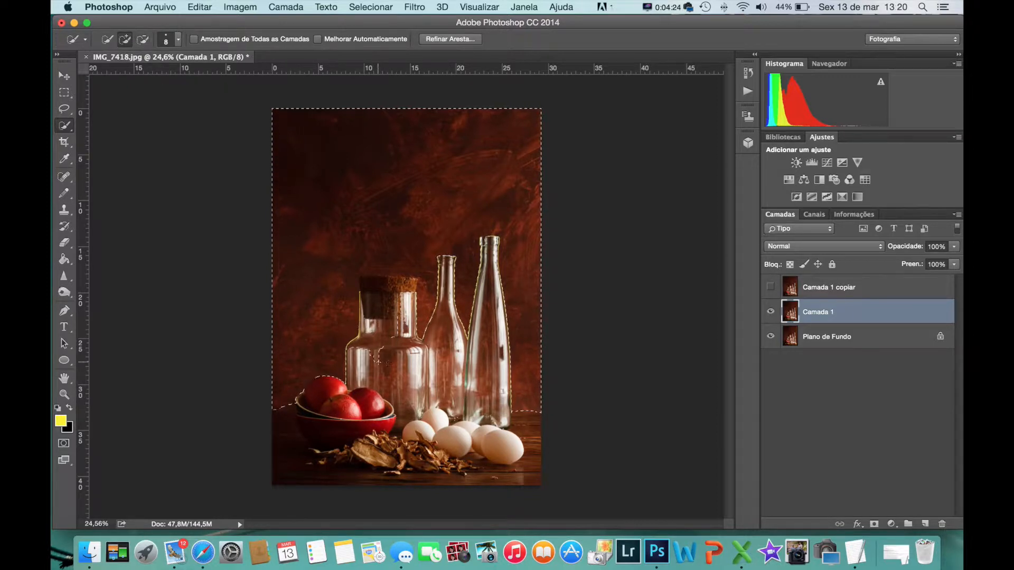
{"action": "left_click_drag", "start_coordinate": [402, 364], "coordinate": [421, 364]}
{"action": "left_click_drag", "start_coordinate": [439, 321], "coordinate": [469, 351]}
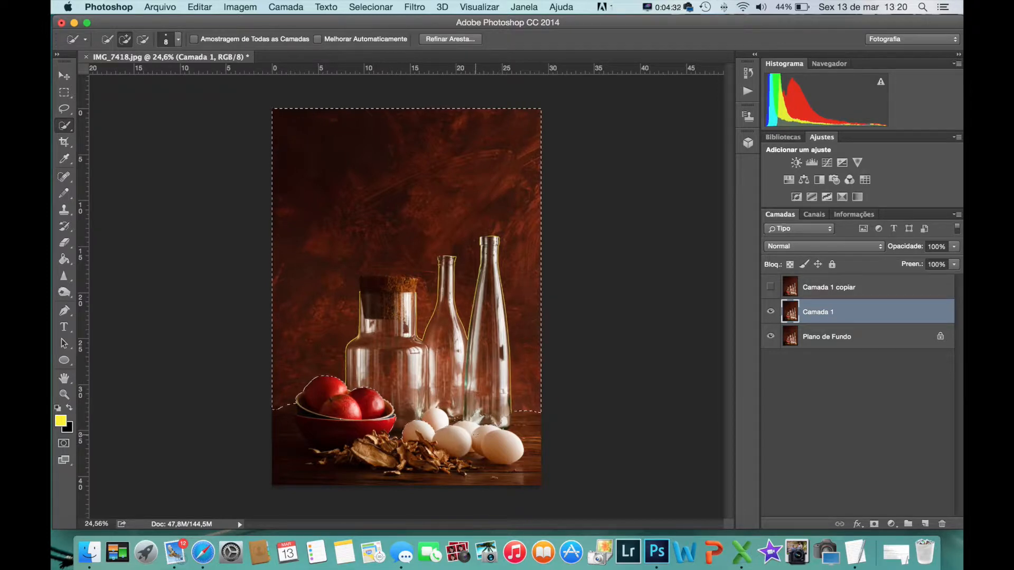
Step: Subtract the dark table area between the bowl and the eggs, at the foot of the jar and bottles, from the selection
{"action": "scroll", "coordinate": [475, 434], "scroll_direction": "up", "scroll_amount": 6}
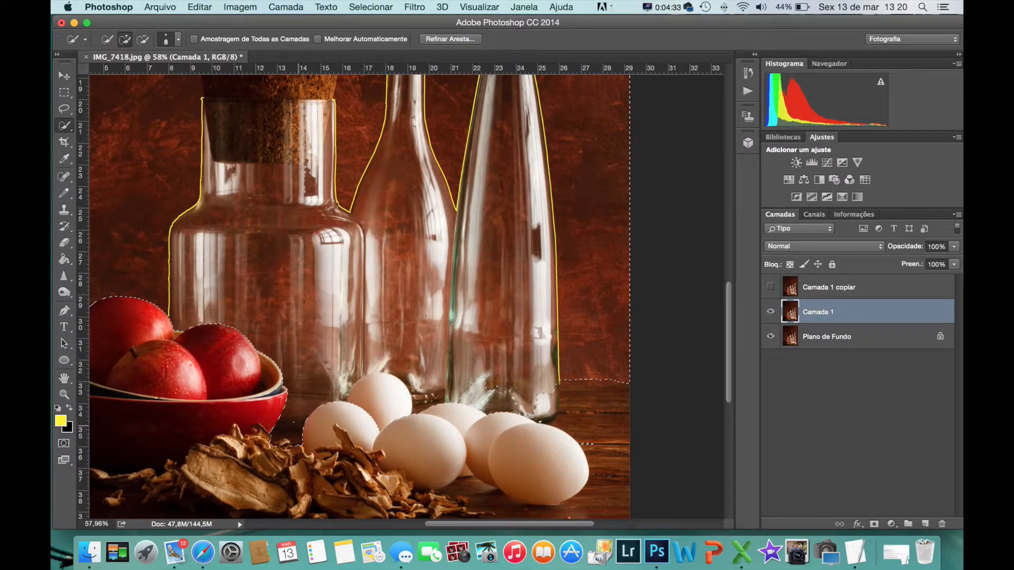
{"action": "left_click", "coordinate": [142, 40]}
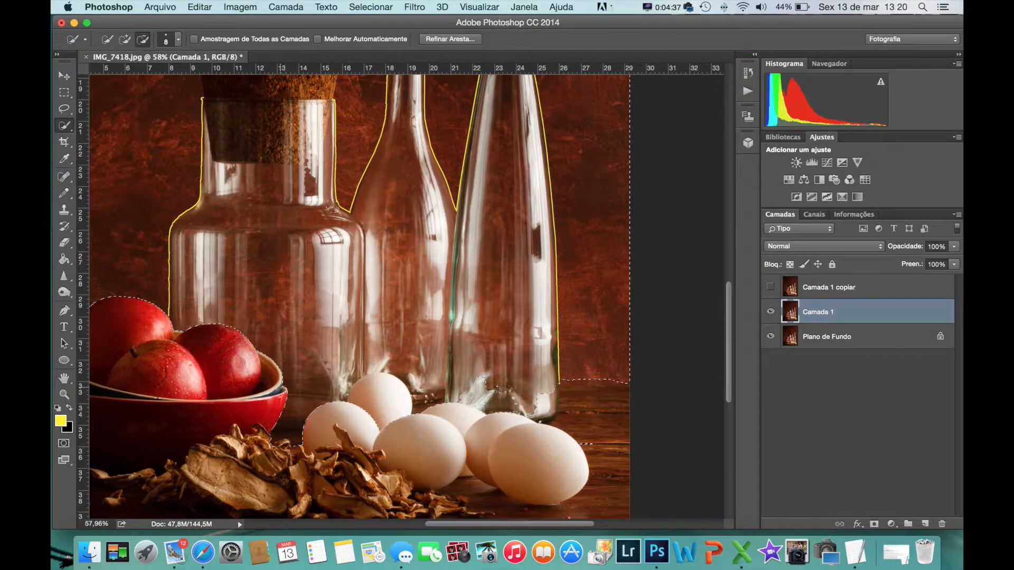
{"action": "left_click", "coordinate": [331, 206]}
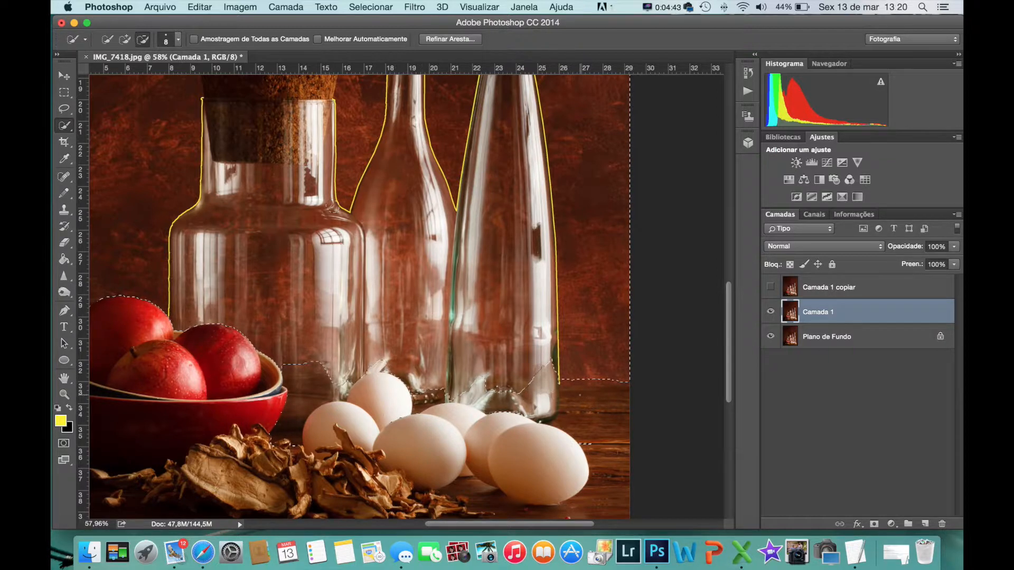
{"action": "right_click", "coordinate": [591, 446]}
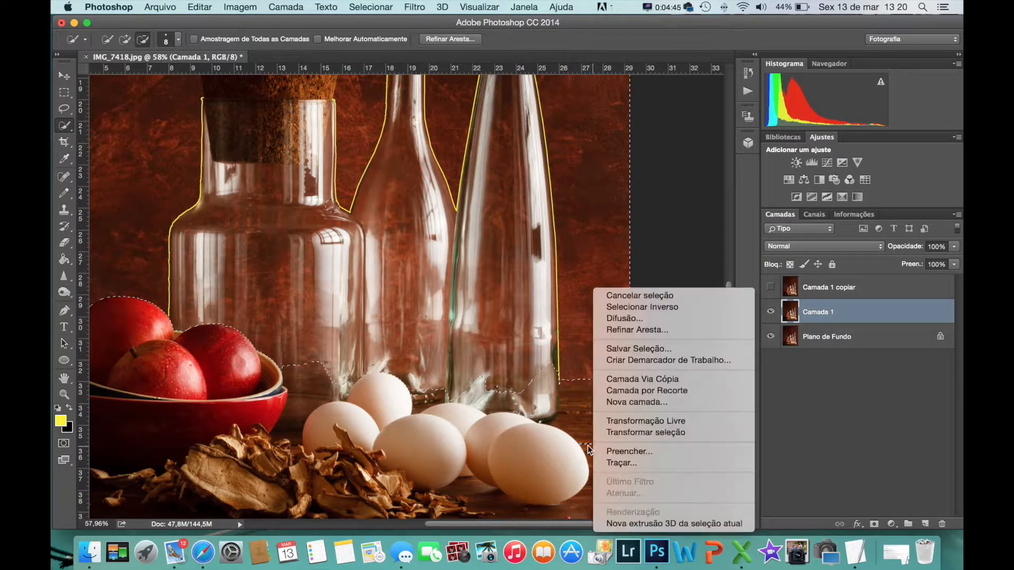
{"action": "left_click", "coordinate": [575, 445]}
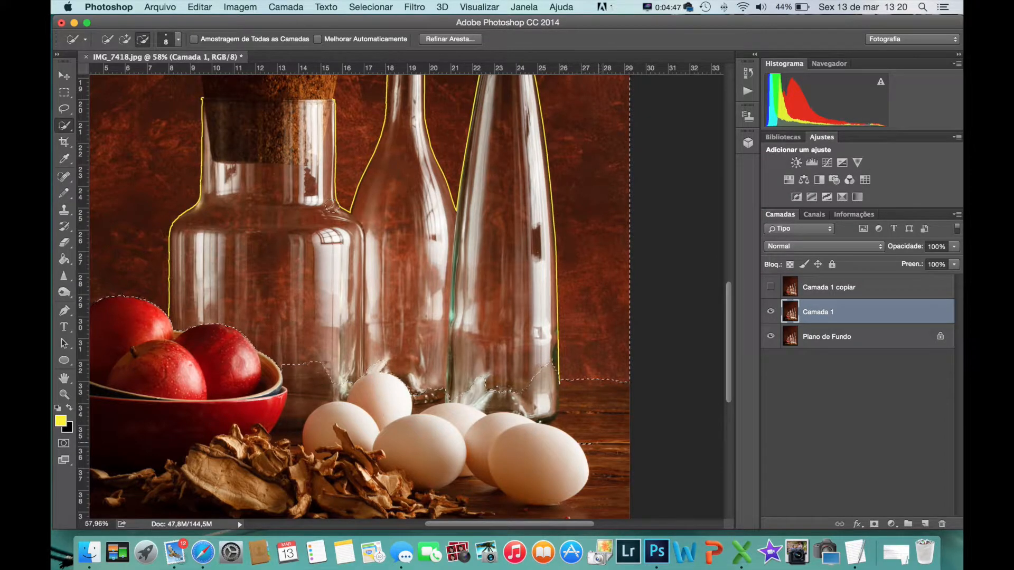
Step: Add the missing piece of glass near the jar's base, beside the fruit bowl, back to the selection
{"action": "scroll", "coordinate": [406, 295], "scroll_direction": "left", "scroll_amount": 5}
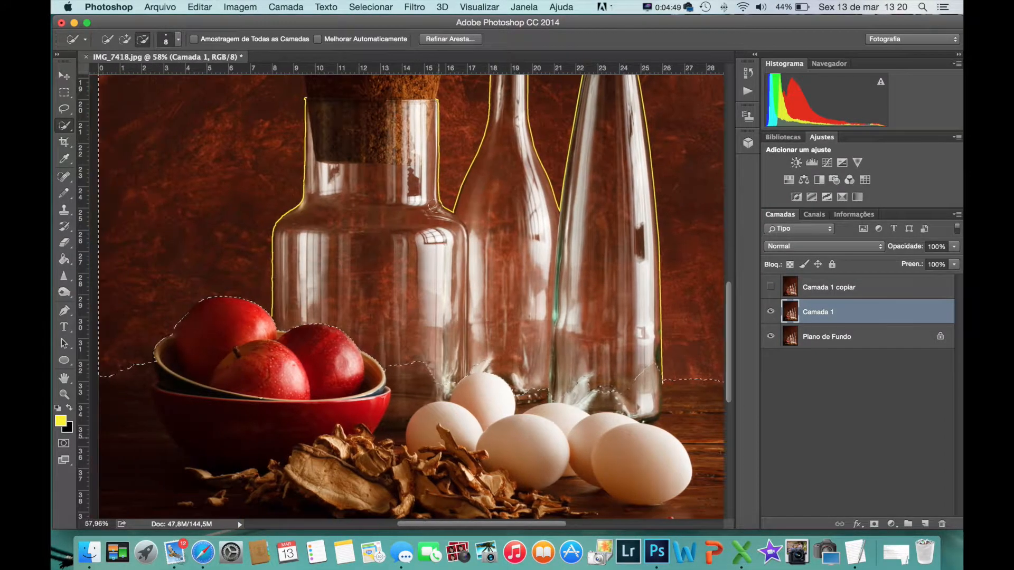
{"action": "left_click", "coordinate": [125, 40]}
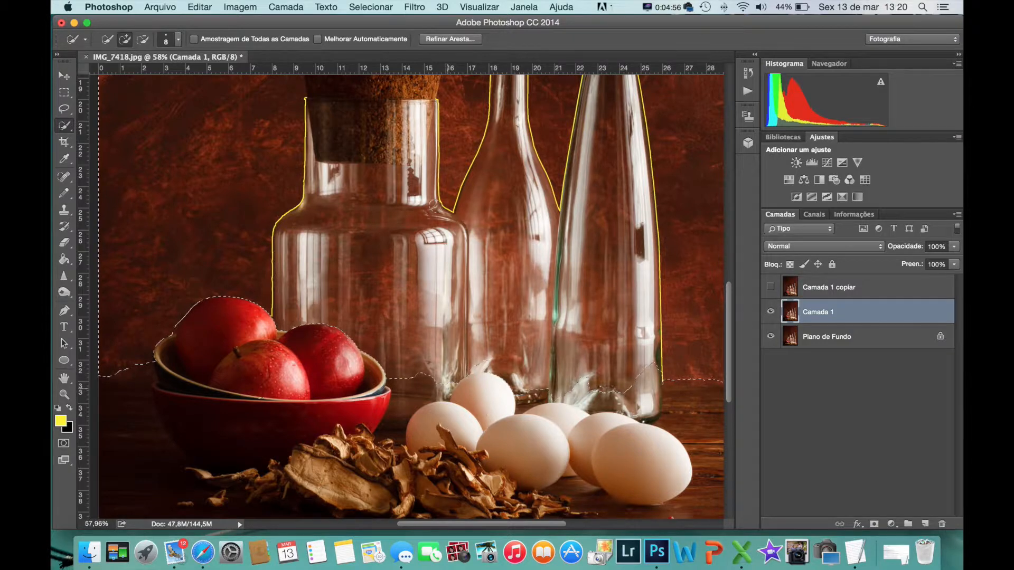
{"action": "scroll", "coordinate": [436, 205], "scroll_direction": "left", "scroll_amount": 5}
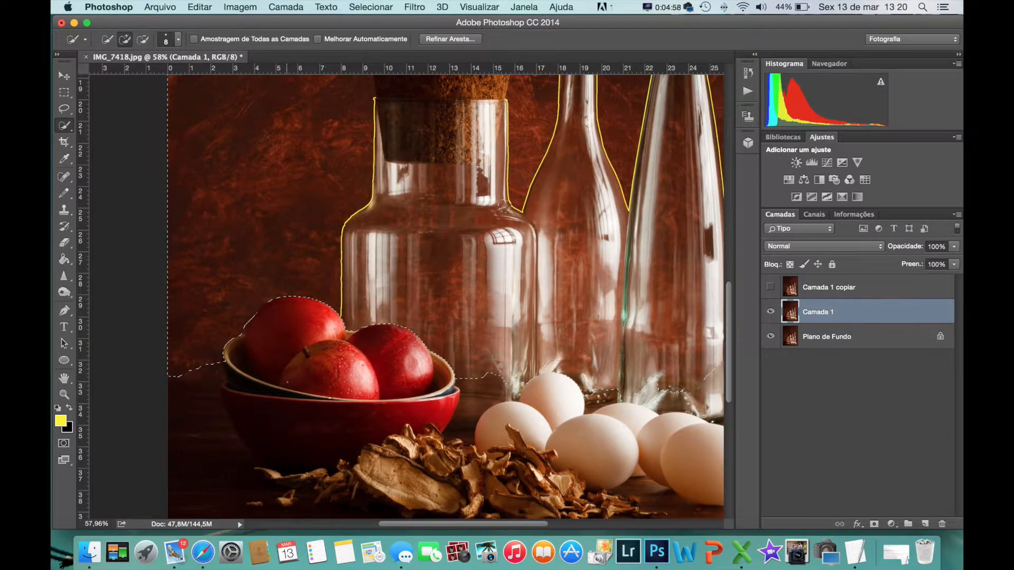
{"action": "scroll", "coordinate": [287, 381], "scroll_direction": "left", "scroll_amount": 5}
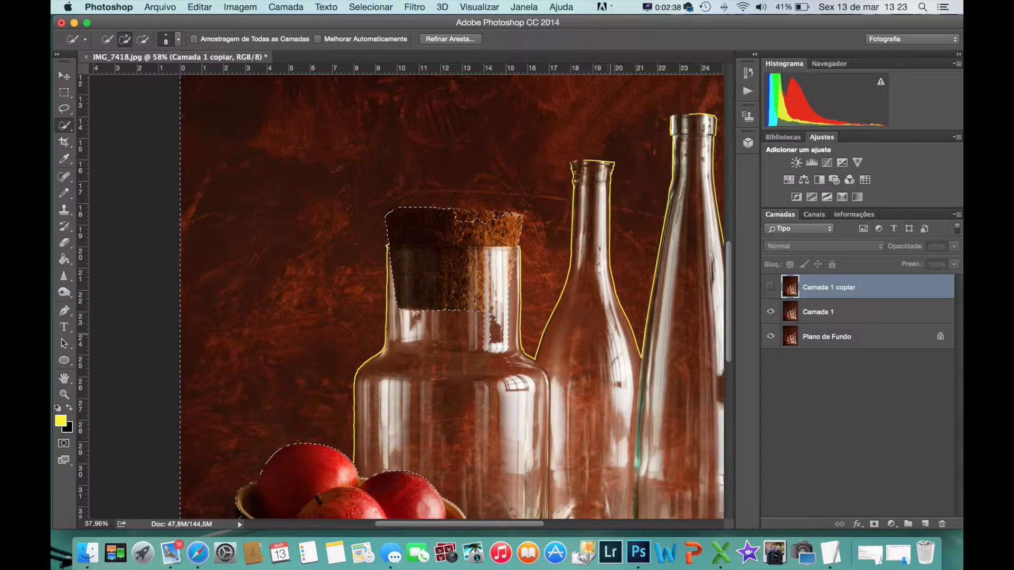
Step: Show the Camada 1 copiar layer and copy its selected background and glass area to a new layer
{"action": "scroll", "coordinate": [401, 296], "scroll_direction": "right", "scroll_amount": 6}
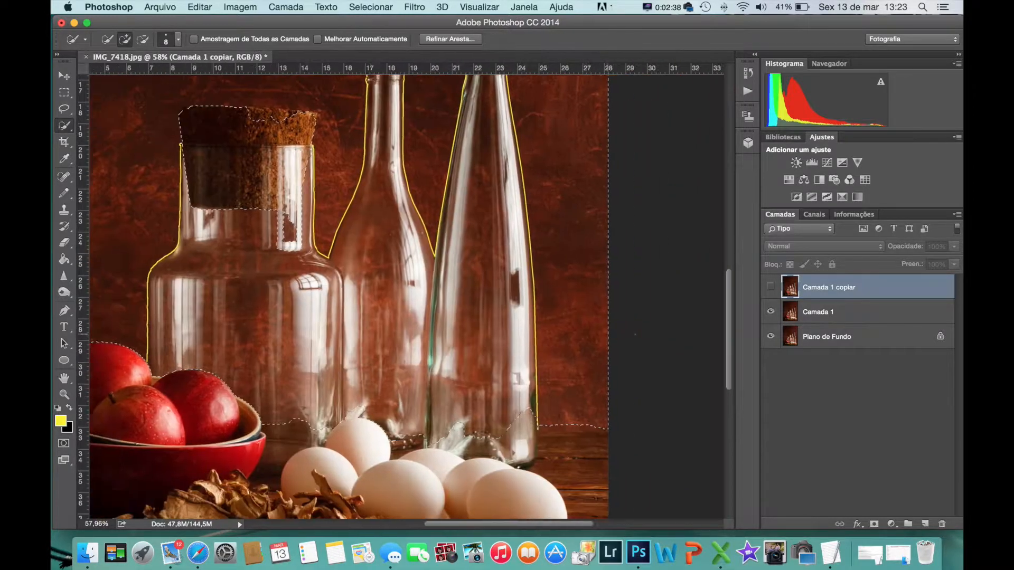
{"action": "scroll", "coordinate": [608, 334], "scroll_direction": "up", "scroll_amount": 5}
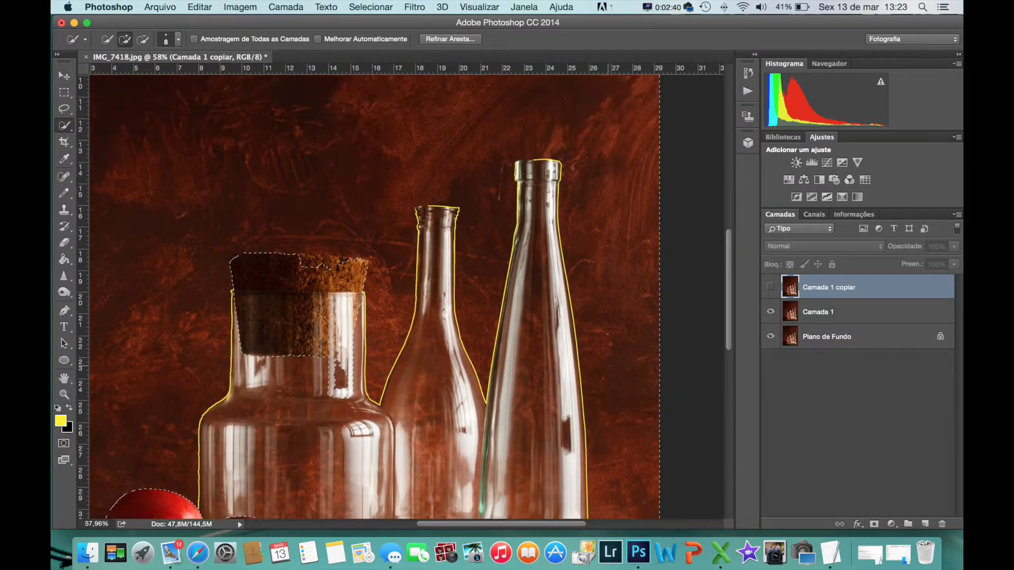
{"action": "left_click", "coordinate": [771, 291]}
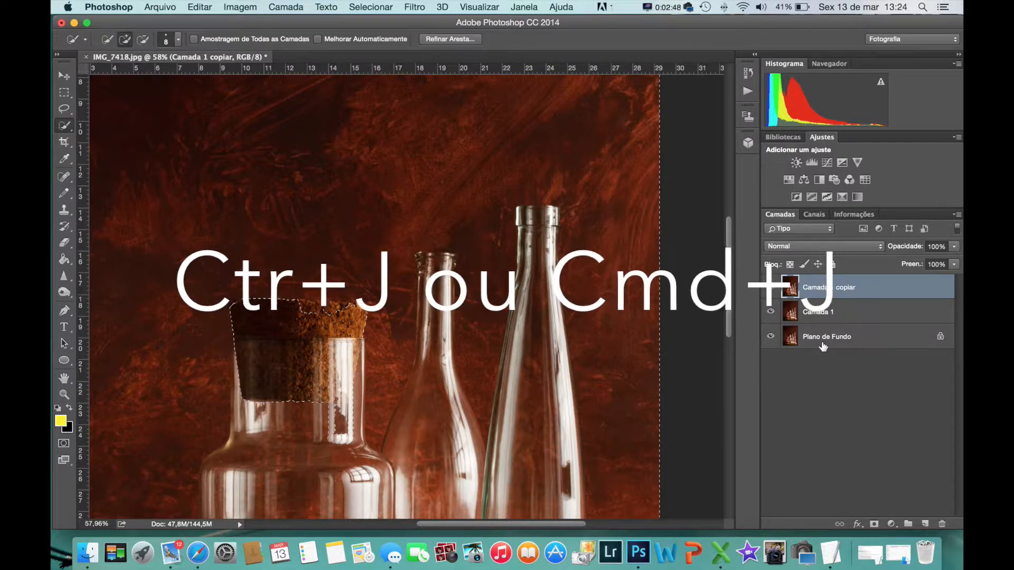
{"action": "key", "text": "super+j"}
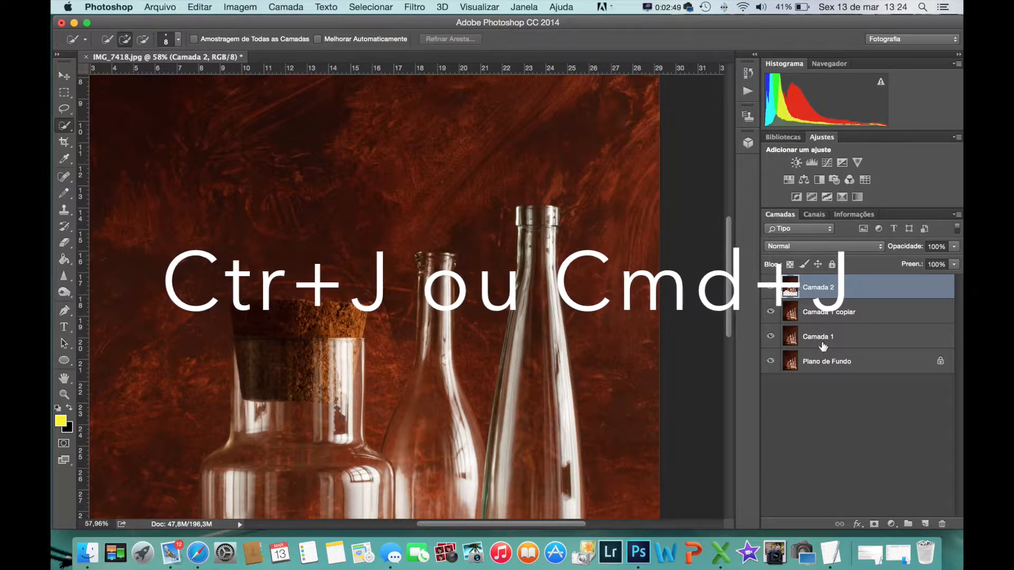
Step: Hide the layers Camada 1 copiar, Camada 1 and Plano de Fundo to isolate the cut-out layer
{"action": "left_click", "coordinate": [771, 312]}
{"action": "left_click", "coordinate": [771, 336]}
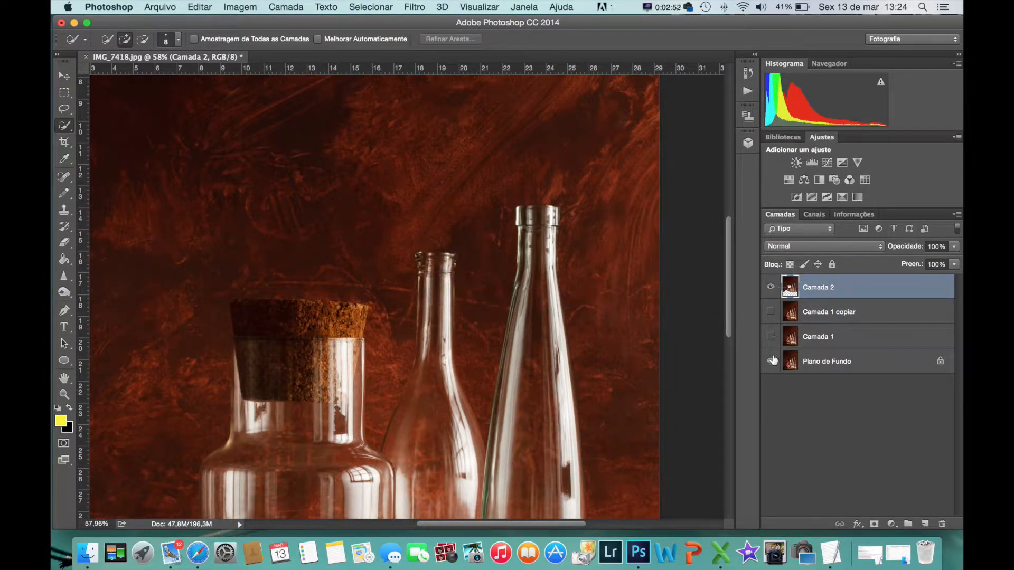
{"action": "left_click", "coordinate": [770, 361]}
{"action": "scroll", "coordinate": [401, 296], "scroll_direction": "down", "scroll_amount": 5}
{"action": "scroll", "coordinate": [401, 296], "scroll_direction": "up", "scroll_amount": 6}
{"action": "scroll", "coordinate": [407, 296], "scroll_direction": "up", "scroll_amount": 2}
{"action": "scroll", "coordinate": [406, 296], "scroll_direction": "left", "scroll_amount": 5}
{"action": "scroll", "coordinate": [406, 296], "scroll_direction": "down", "scroll_amount": 3}
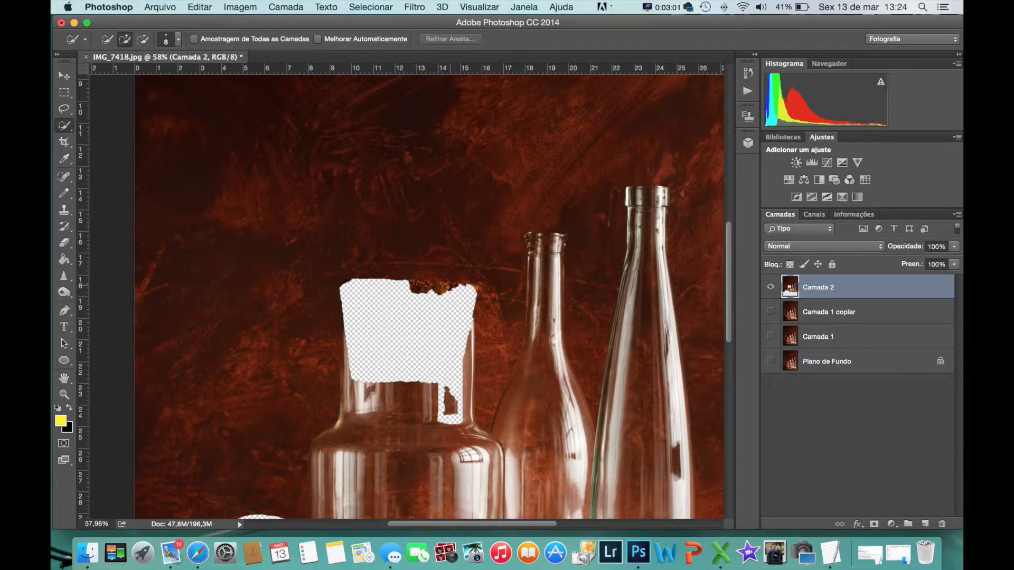
Step: Erase the cork remnants along the upper edge of the cork's cut-out with the Eraser, reducing its brush size to 40
{"action": "scroll", "coordinate": [432, 288], "scroll_direction": "up", "scroll_amount": 6}
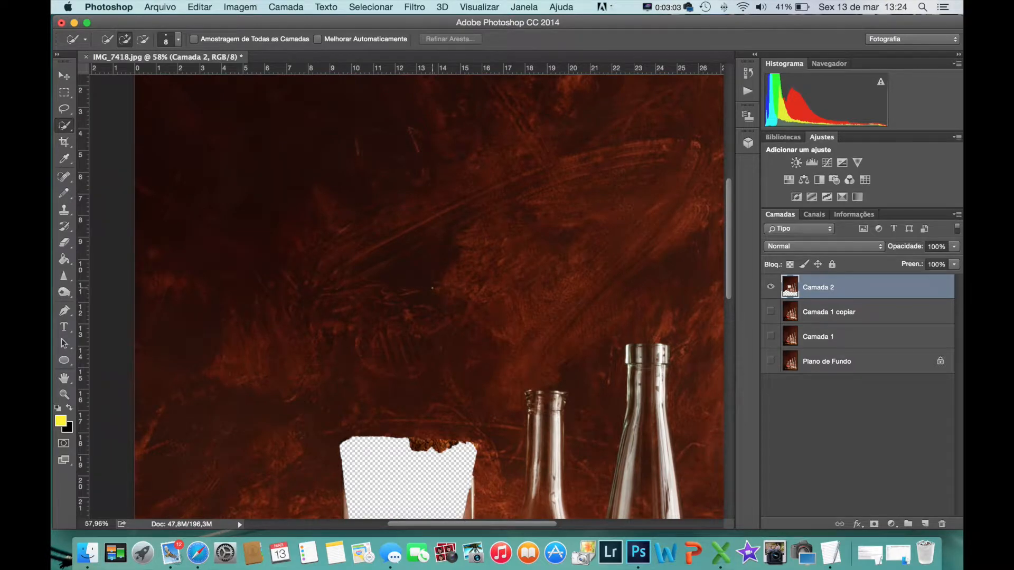
{"action": "scroll", "coordinate": [431, 288], "scroll_direction": "up", "scroll_amount": 10}
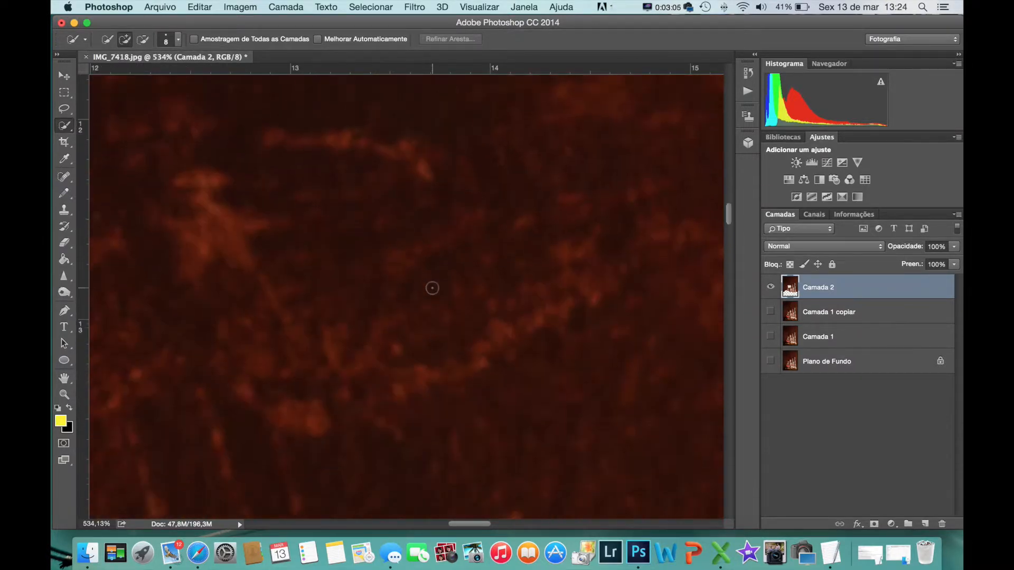
{"action": "scroll", "coordinate": [433, 287], "scroll_direction": "down", "scroll_amount": 15}
{"action": "scroll", "coordinate": [433, 288], "scroll_direction": "left", "scroll_amount": 2}
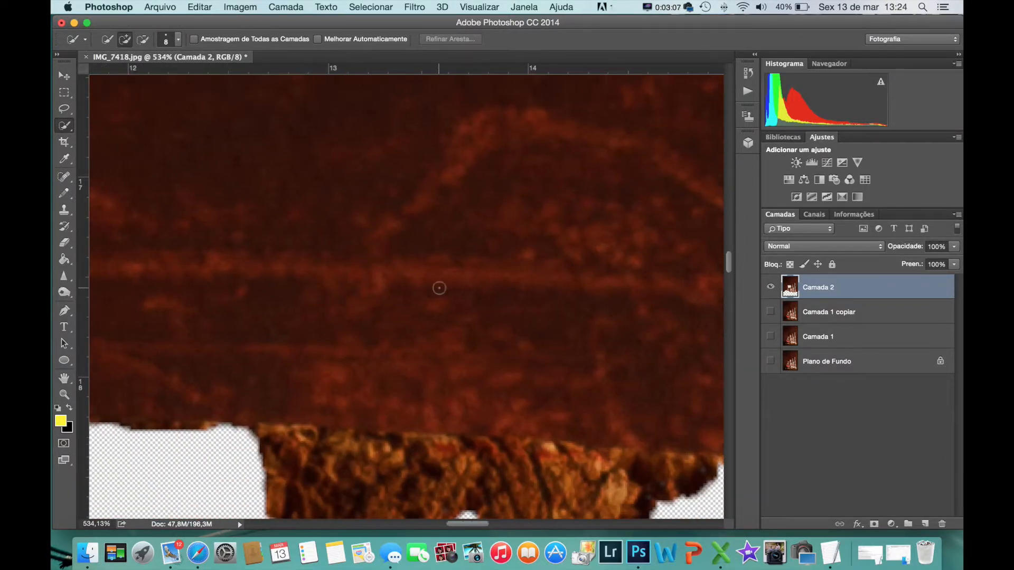
{"action": "scroll", "coordinate": [439, 287], "scroll_direction": "down", "scroll_amount": 2}
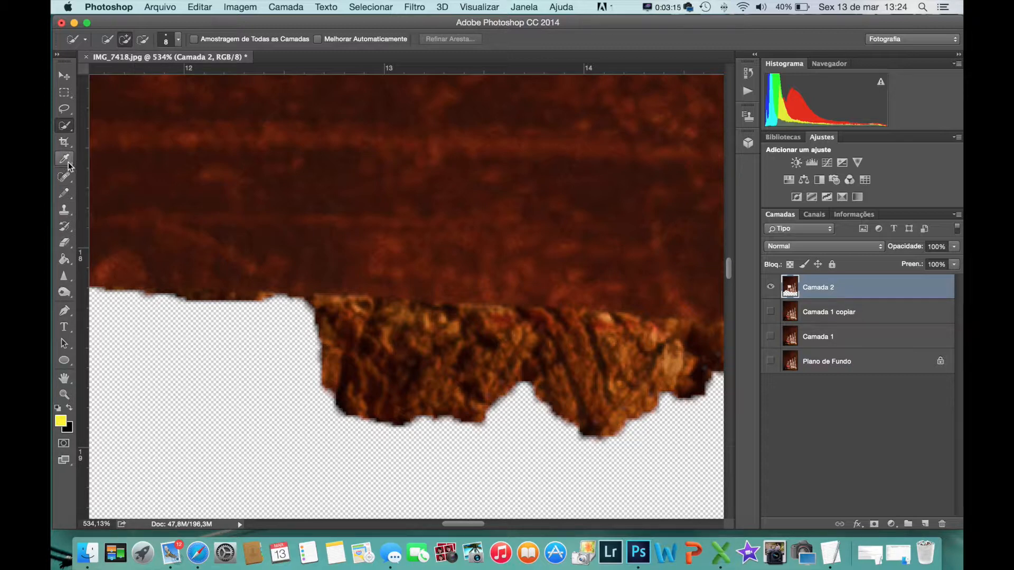
{"action": "left_click", "coordinate": [63, 242]}
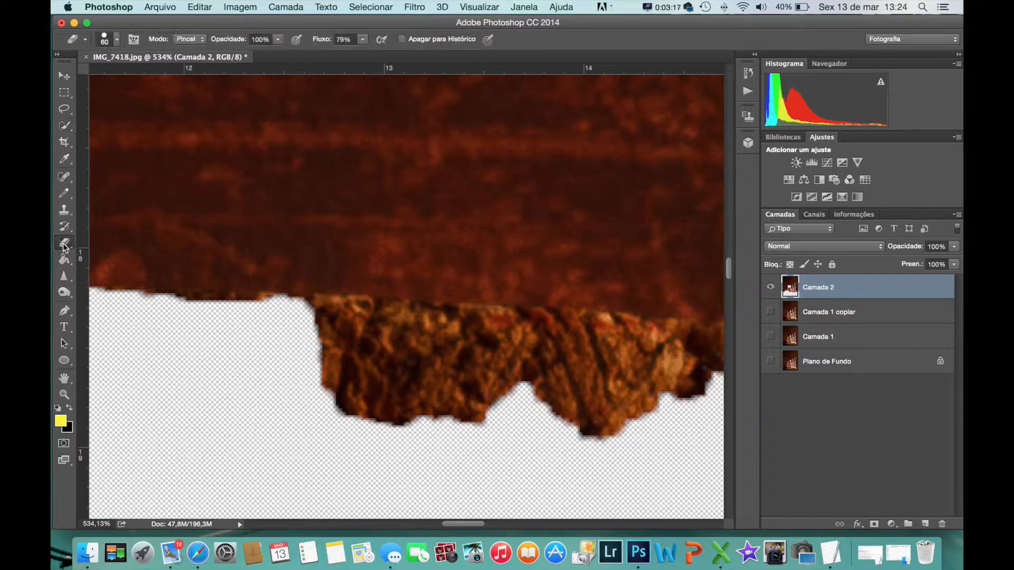
{"action": "mouse_move", "coordinate": [308, 385]}
{"action": "left_mouse_down"}
{"action": "mouse_move", "coordinate": [326, 409]}
{"action": "mouse_move", "coordinate": [390, 403]}
{"action": "mouse_move", "coordinate": [497, 415]}
{"action": "mouse_move", "coordinate": [336, 377]}
{"action": "mouse_move", "coordinate": [330, 364]}
{"action": "mouse_move", "coordinate": [351, 362]}
{"action": "mouse_move", "coordinate": [334, 356]}
{"action": "mouse_move", "coordinate": [357, 373]}
{"action": "mouse_move", "coordinate": [360, 355]}
{"action": "mouse_move", "coordinate": [378, 349]}
{"action": "mouse_move", "coordinate": [574, 379]}
{"action": "mouse_move", "coordinate": [625, 399]}
{"action": "mouse_move", "coordinate": [589, 407]}
{"action": "left_mouse_up"}
{"action": "key", "text": "bracketleft"}
{"action": "key", "text": "bracketleft"}
{"action": "scroll", "coordinate": [498, 414], "scroll_direction": "right", "scroll_amount": 5}
{"action": "scroll", "coordinate": [498, 413], "scroll_direction": "down", "scroll_amount": 1}
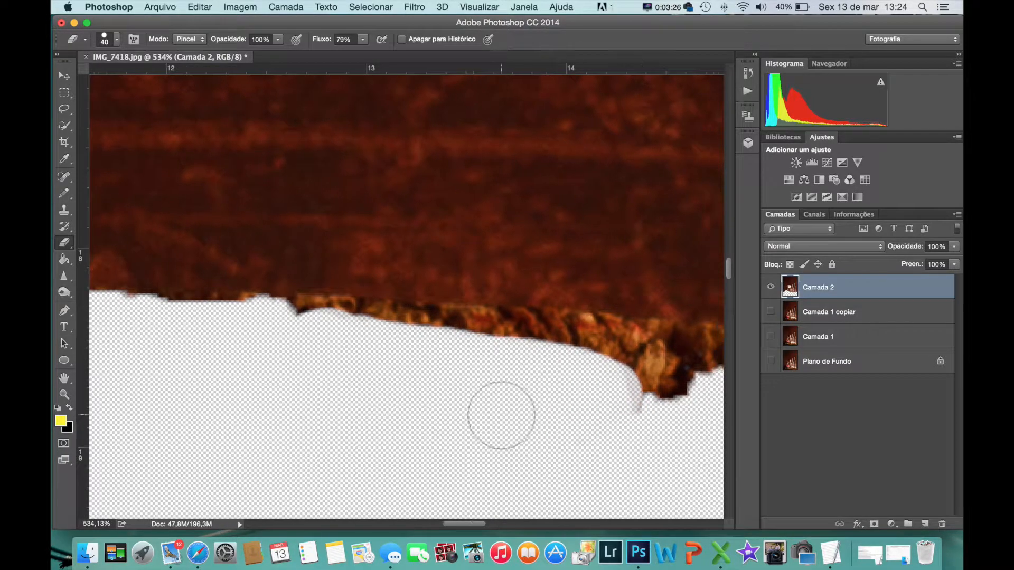
{"action": "mouse_move", "coordinate": [537, 369]}
{"action": "left_mouse_down"}
{"action": "mouse_move", "coordinate": [580, 351]}
{"action": "mouse_move", "coordinate": [453, 362]}
{"action": "mouse_move", "coordinate": [502, 385]}
{"action": "mouse_move", "coordinate": [419, 350]}
{"action": "mouse_move", "coordinate": [131, 312]}
{"action": "mouse_move", "coordinate": [604, 343]}
{"action": "mouse_move", "coordinate": [691, 365]}
{"action": "left_mouse_up"}
{"action": "scroll", "coordinate": [656, 375], "scroll_direction": "right", "scroll_amount": 6}
{"action": "scroll", "coordinate": [607, 385], "scroll_direction": "up", "scroll_amount": 1}
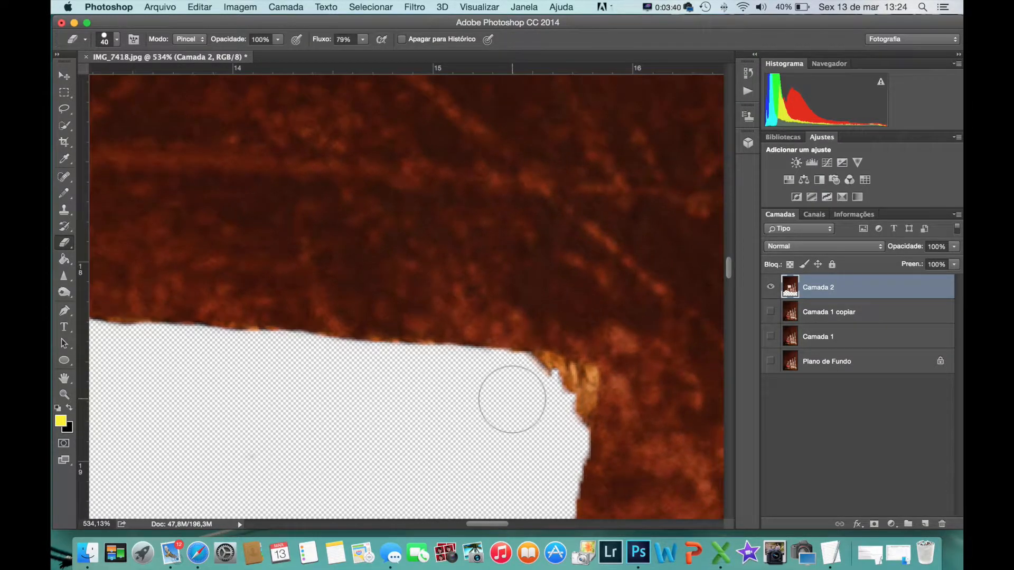
Step: Erase the last cork remnant at the cut-out's upper right corner with the Eraser at a brush size of 15
{"action": "key", "text": "bracketleft"}
{"action": "key", "text": "bracketleft"}
{"action": "key", "text": "bracketleft"}
{"action": "key", "text": "bracketleft"}
{"action": "key", "text": "bracketleft"}
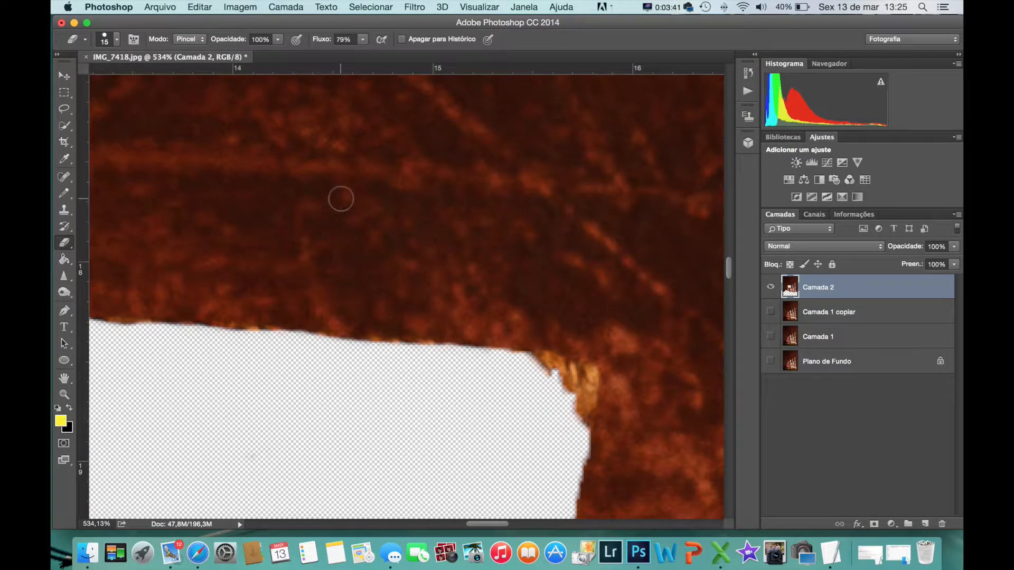
{"action": "mouse_move", "coordinate": [549, 377]}
{"action": "left_mouse_down"}
{"action": "mouse_move", "coordinate": [533, 365]}
{"action": "mouse_move", "coordinate": [585, 378]}
{"action": "mouse_move", "coordinate": [577, 420]}
{"action": "mouse_move", "coordinate": [560, 393]}
{"action": "mouse_move", "coordinate": [586, 376]}
{"action": "left_mouse_up"}
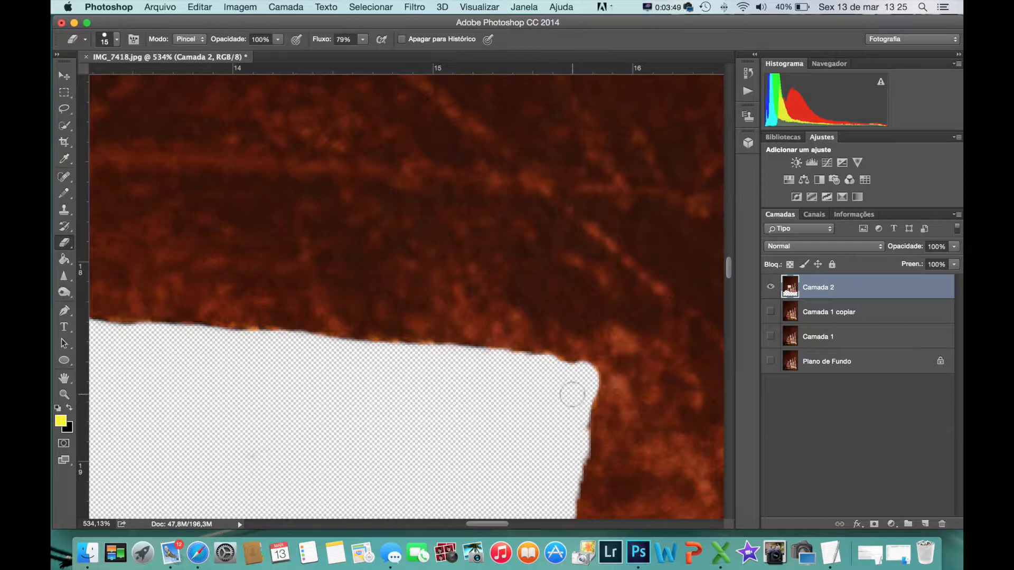
Step: Duplicate the Camada 2 layer
{"action": "scroll", "coordinate": [558, 396], "scroll_direction": "down", "scroll_amount": 5}
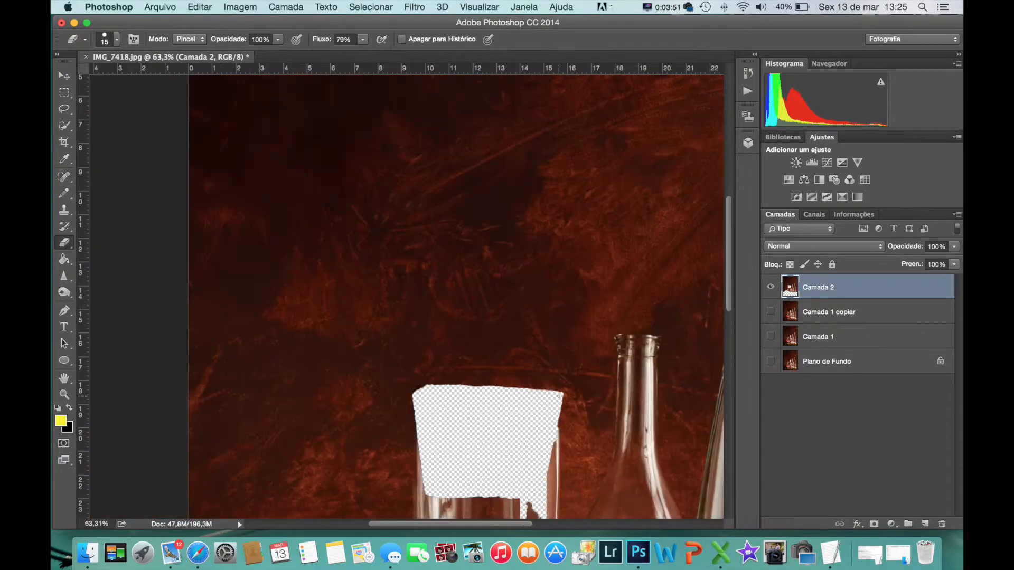
{"action": "scroll", "coordinate": [558, 396], "scroll_direction": "down", "scroll_amount": 5}
{"action": "scroll", "coordinate": [558, 396], "scroll_direction": "up", "scroll_amount": 5}
{"action": "scroll", "coordinate": [558, 396], "scroll_direction": "down", "scroll_amount": 4}
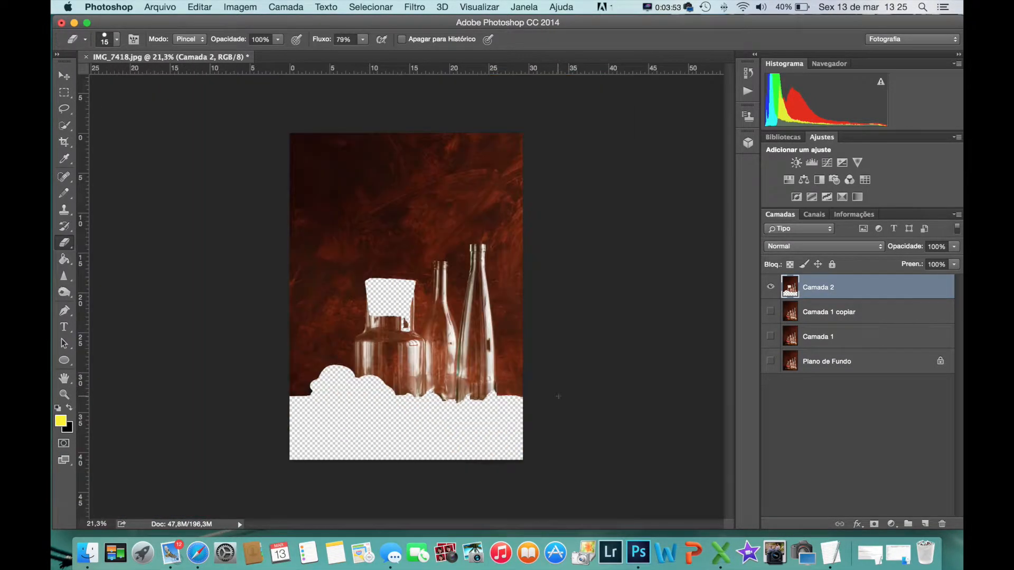
{"action": "scroll", "coordinate": [558, 396], "scroll_direction": "up", "scroll_amount": 1}
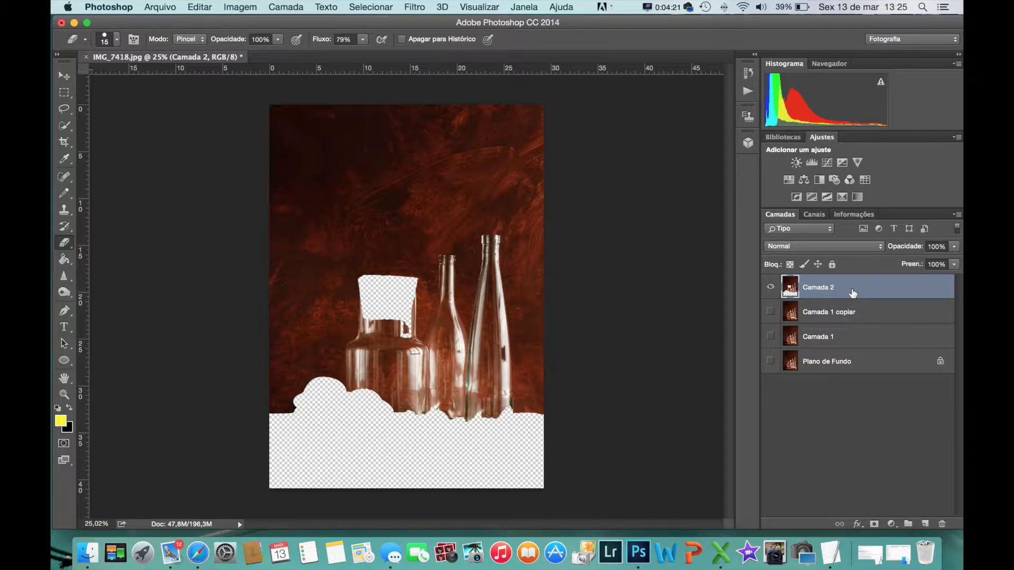
{"action": "key", "text": "super+j"}
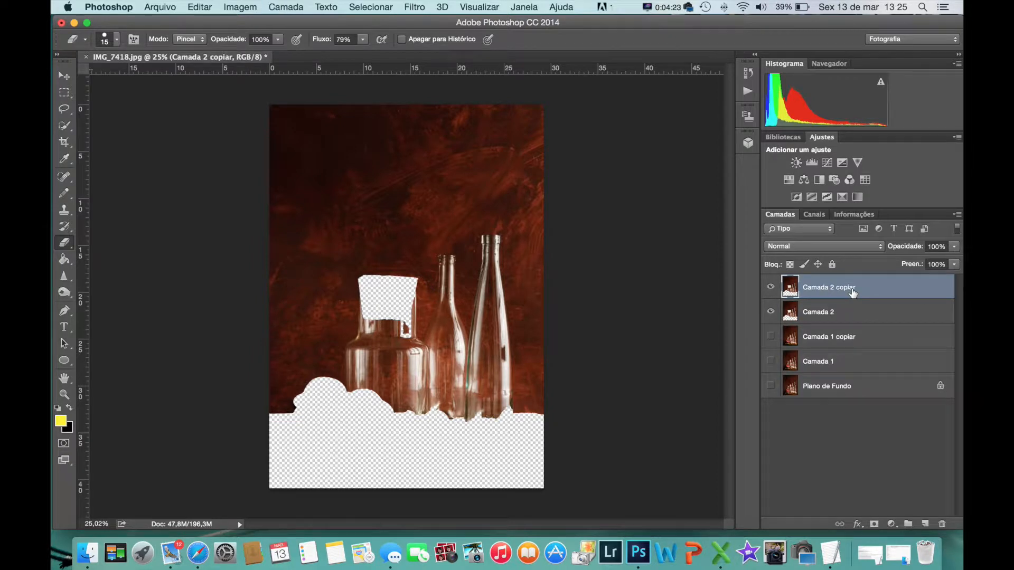
Step: Add a Pattern Overlay to Camada 2 copiar using a cracked grey stone pattern scaled to 303%
{"action": "double_click", "coordinate": [892, 289]}
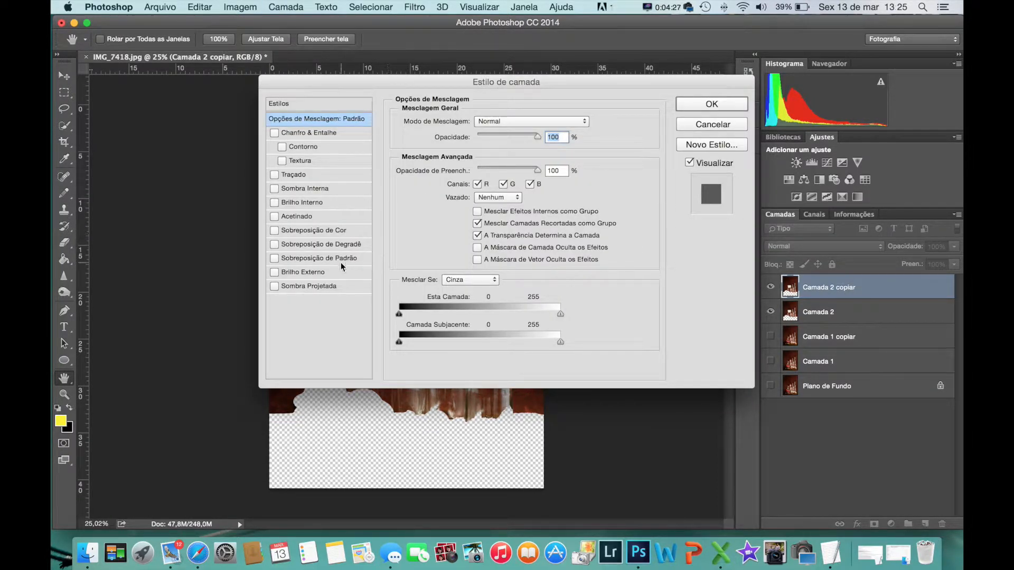
{"action": "left_click", "coordinate": [294, 258]}
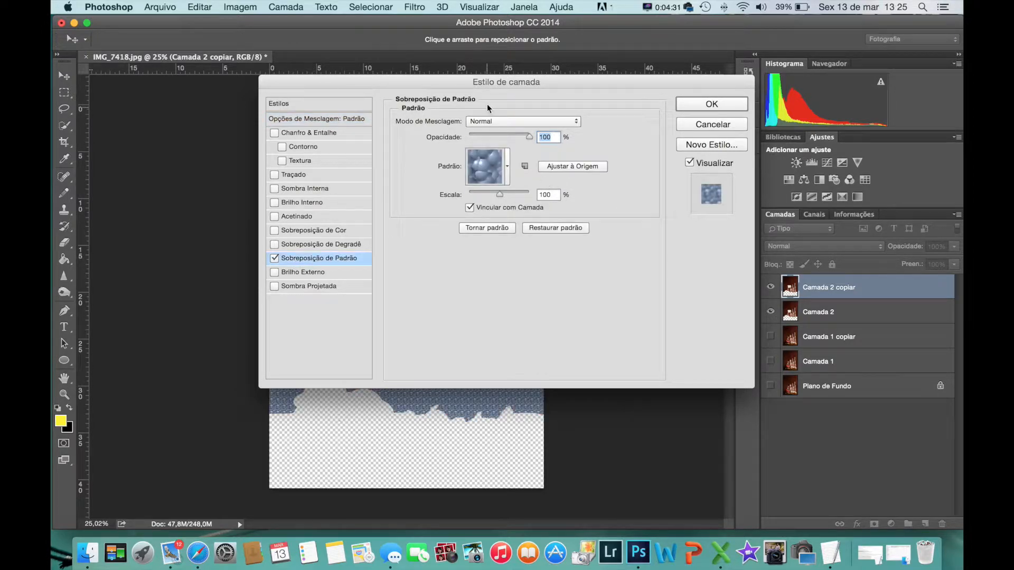
{"action": "left_click_drag", "start_coordinate": [537, 81], "coordinate": [844, 183]}
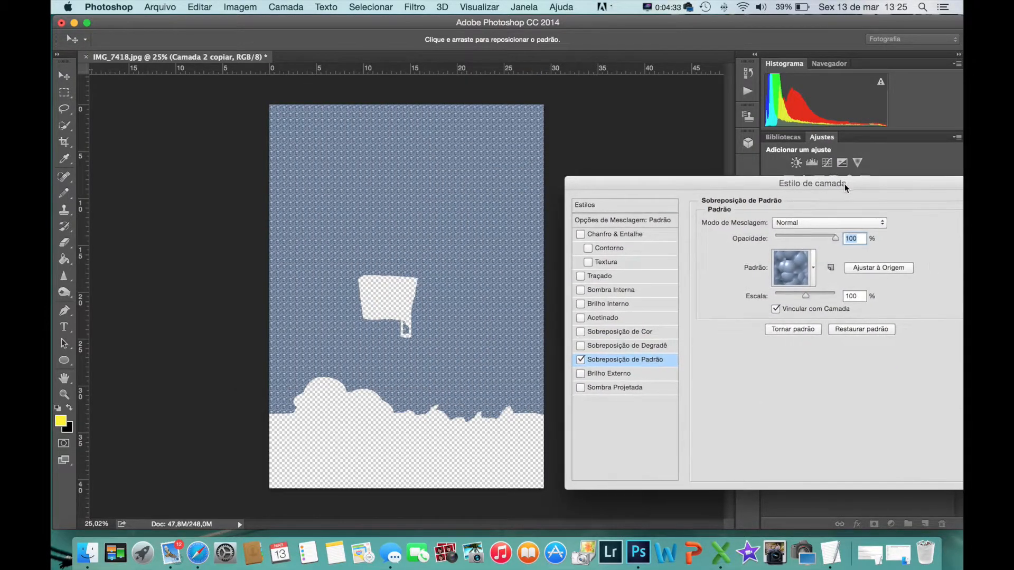
{"action": "left_click", "coordinate": [813, 266]}
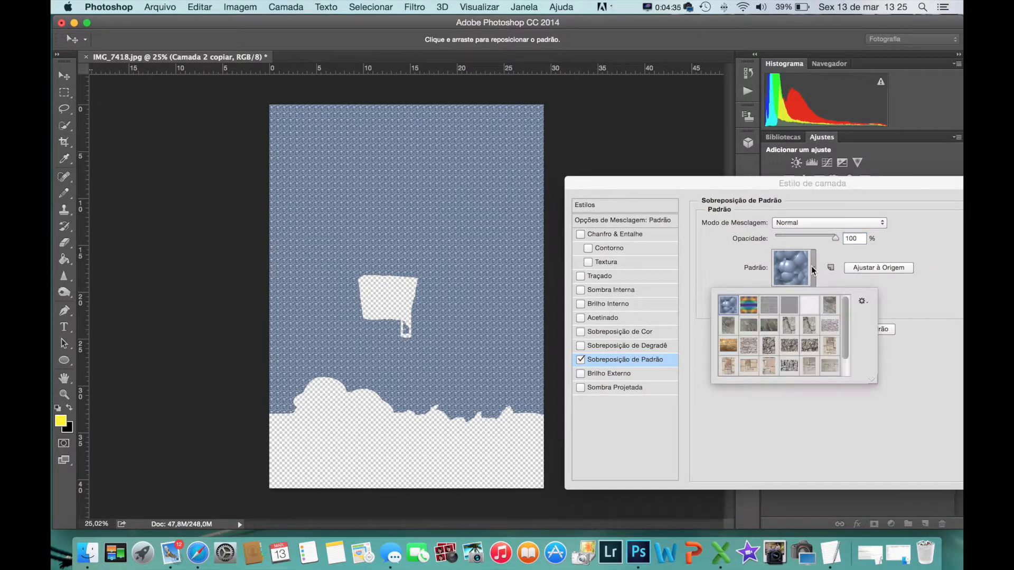
{"action": "left_click", "coordinate": [790, 329]}
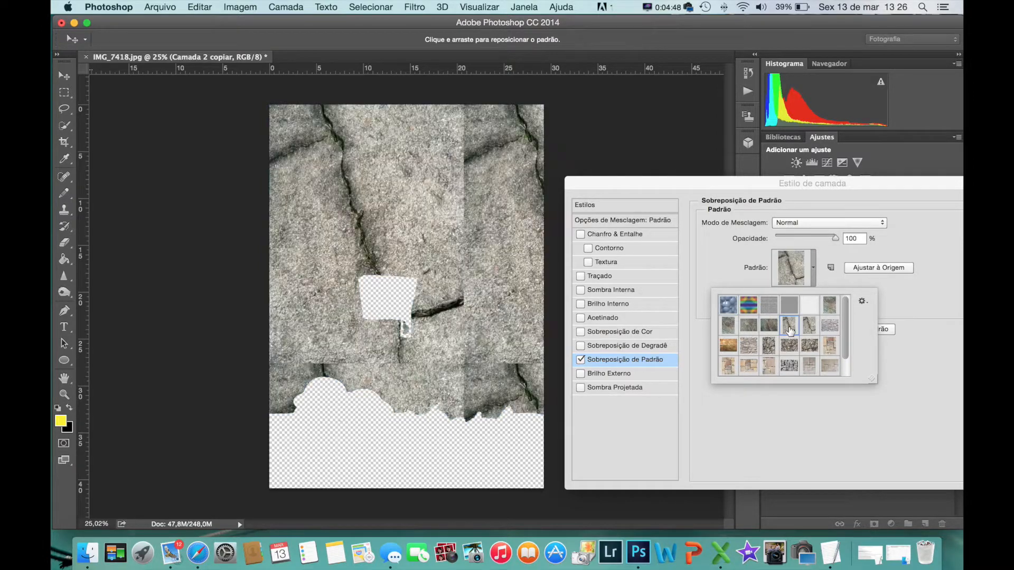
{"action": "left_click", "coordinate": [813, 328]}
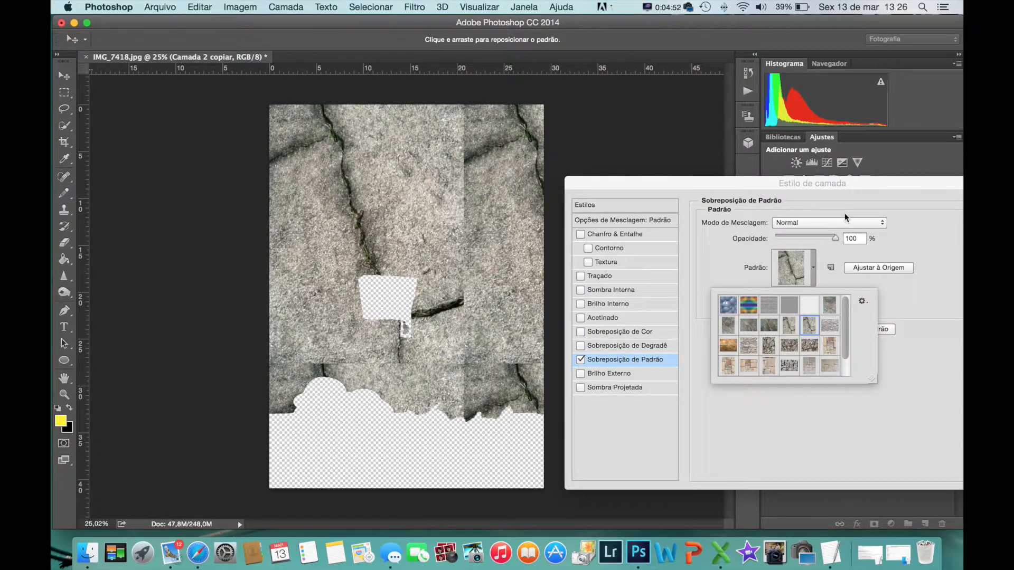
{"action": "left_click", "coordinate": [924, 283]}
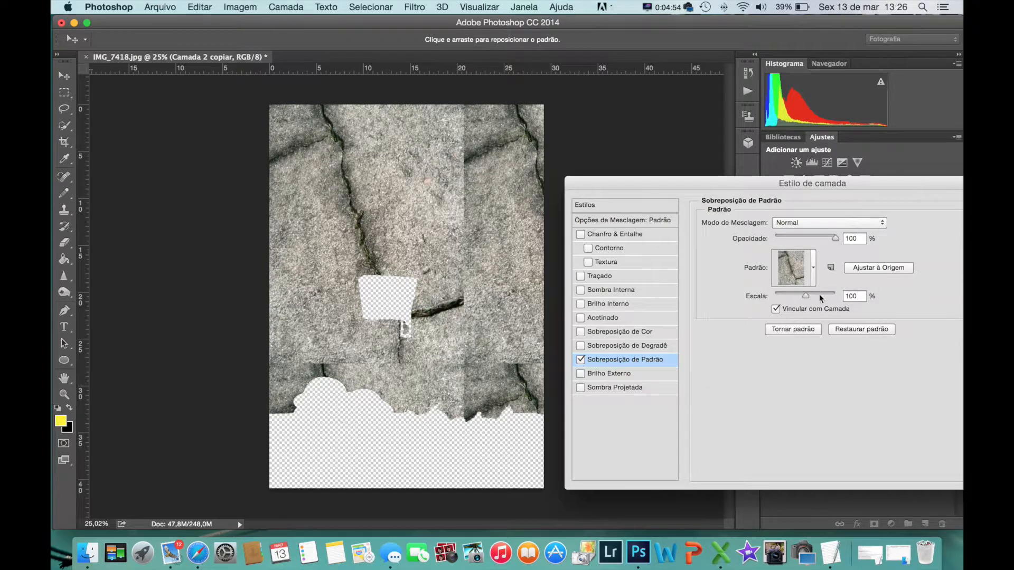
{"action": "left_click_drag", "start_coordinate": [808, 296], "coordinate": [812, 299]}
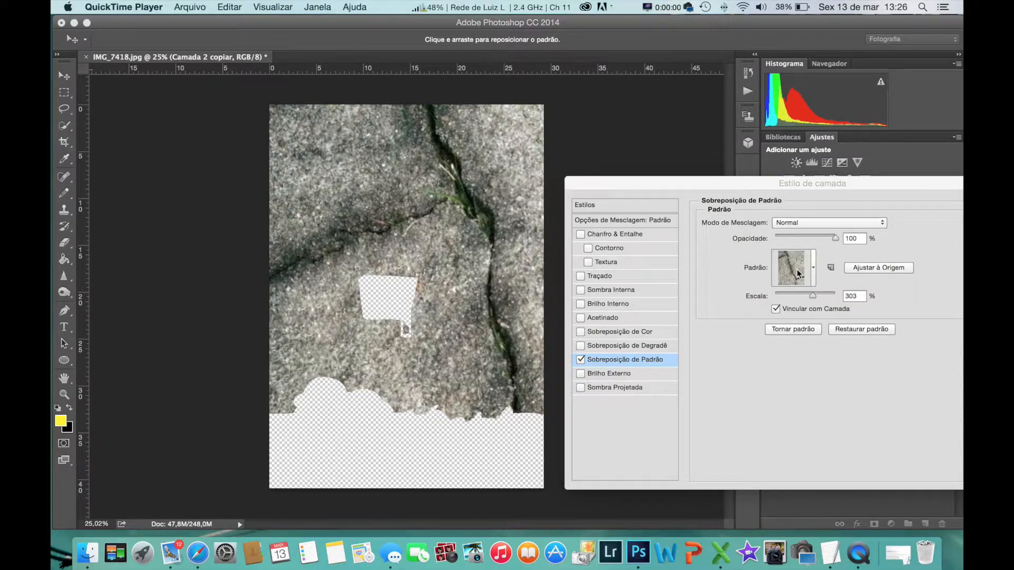
Step: Switch the overlay to the brownish-grey rock pattern, scale it to 187% and reposition its crack lines over the photo
{"action": "left_click", "coordinate": [798, 274]}
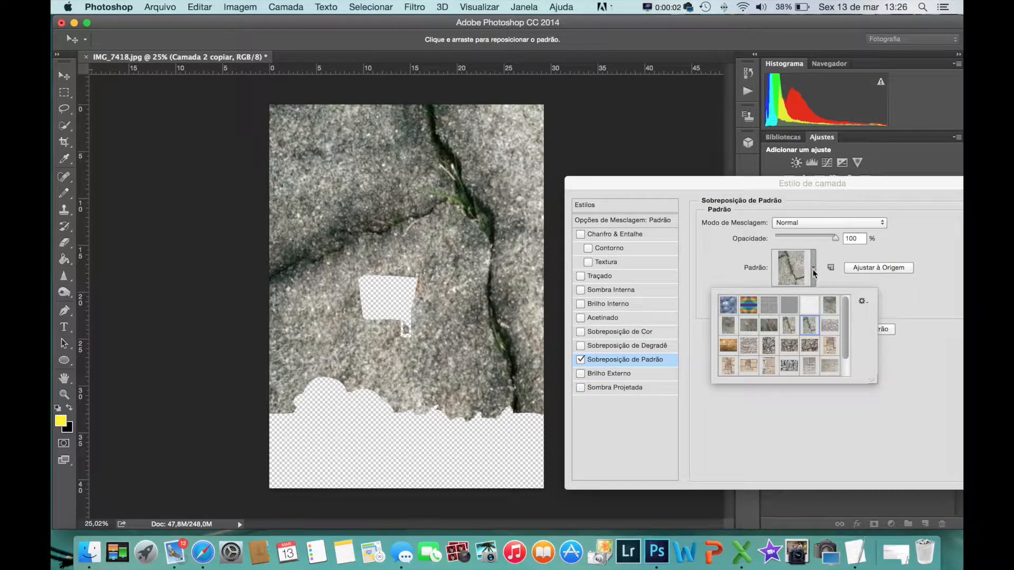
{"action": "left_click", "coordinate": [764, 328]}
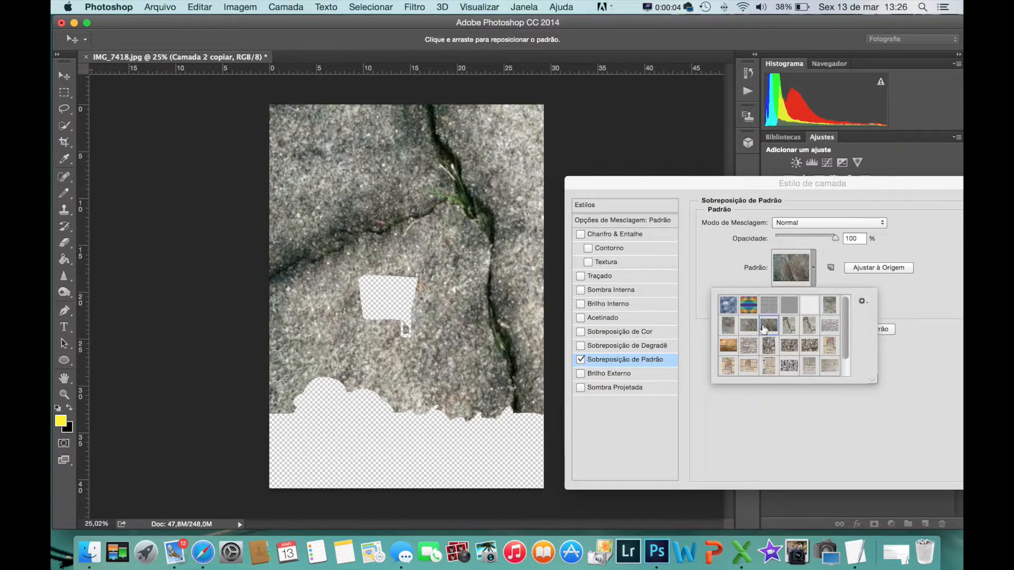
{"action": "left_click", "coordinate": [749, 327]}
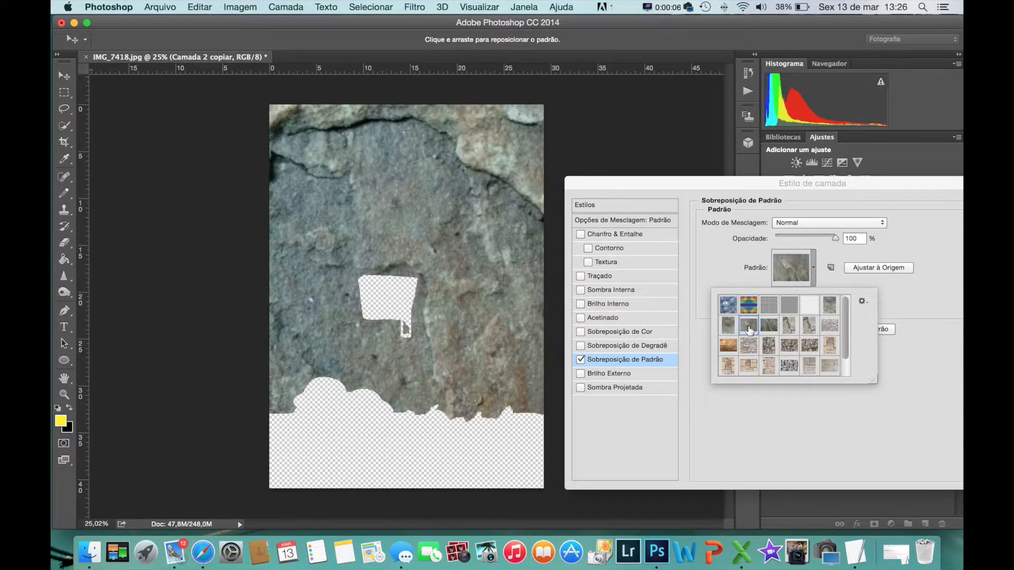
{"action": "left_click", "coordinate": [457, 300]}
{"action": "left_click_drag", "start_coordinate": [457, 299], "coordinate": [388, 185]}
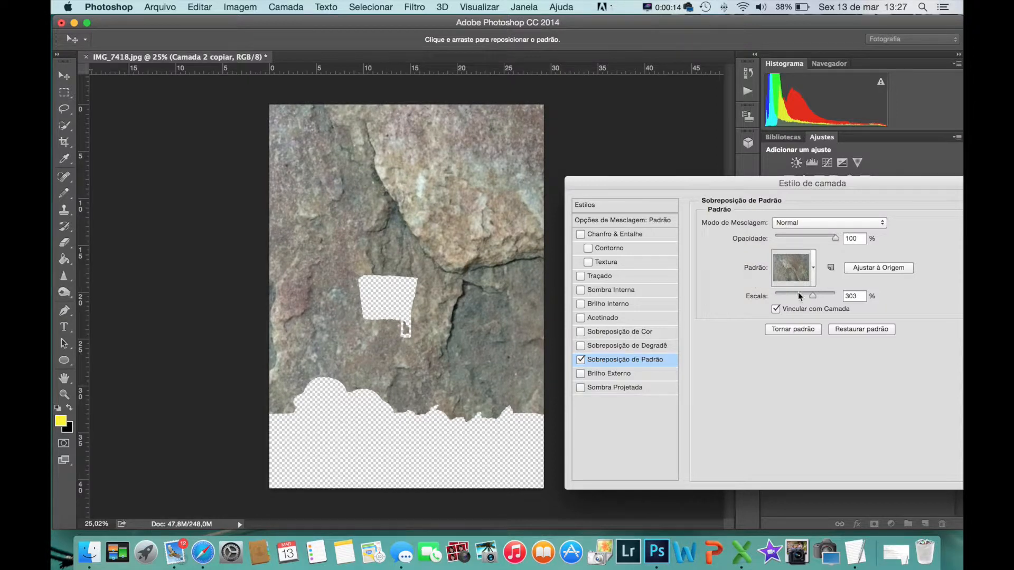
{"action": "left_click_drag", "start_coordinate": [813, 297], "coordinate": [808, 297]}
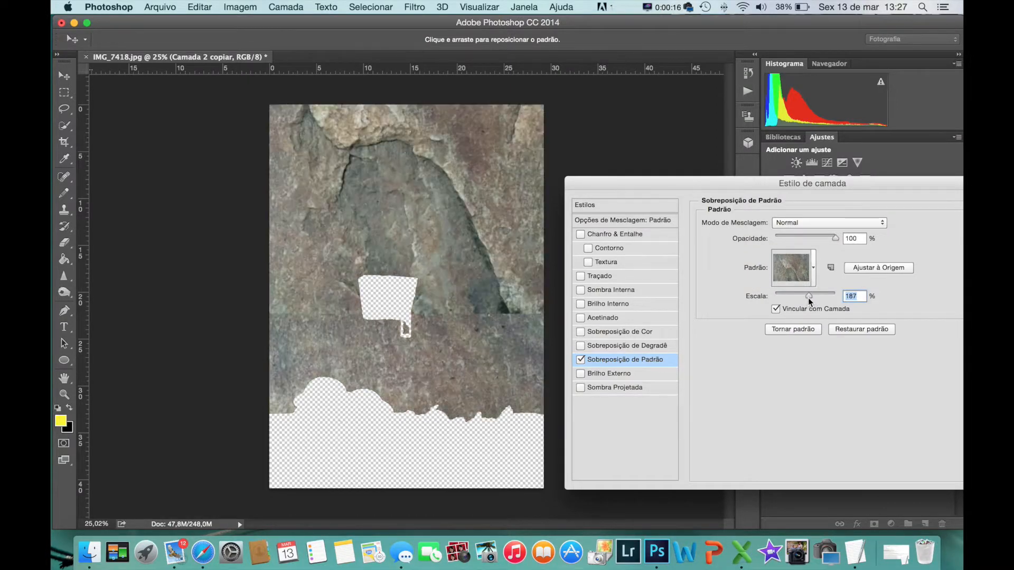
{"action": "left_click_drag", "start_coordinate": [497, 241], "coordinate": [534, 359]}
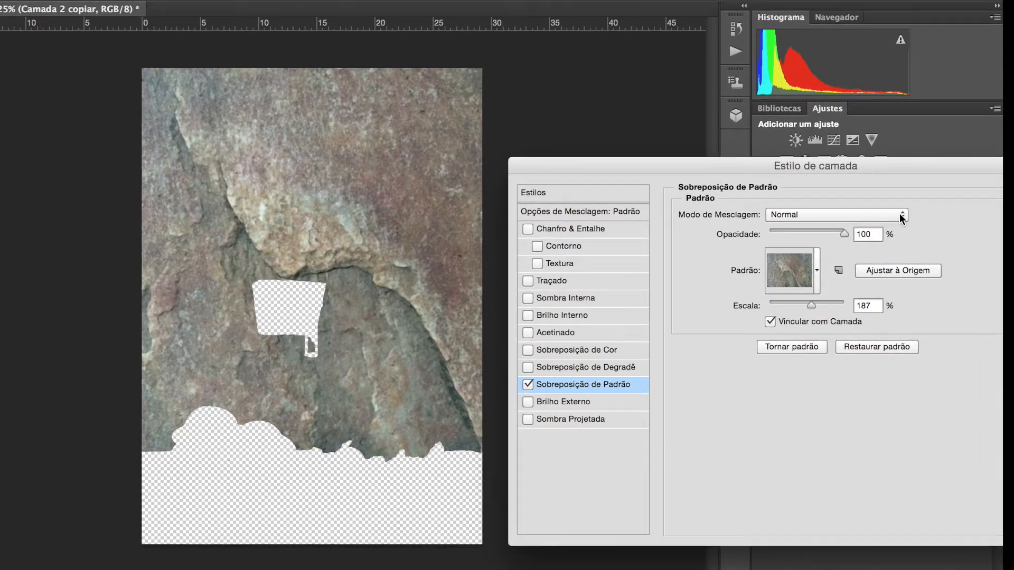
Step: Set the pattern overlay's blend mode to Multiplicação and apply the layer style
{"action": "left_click", "coordinate": [902, 216]}
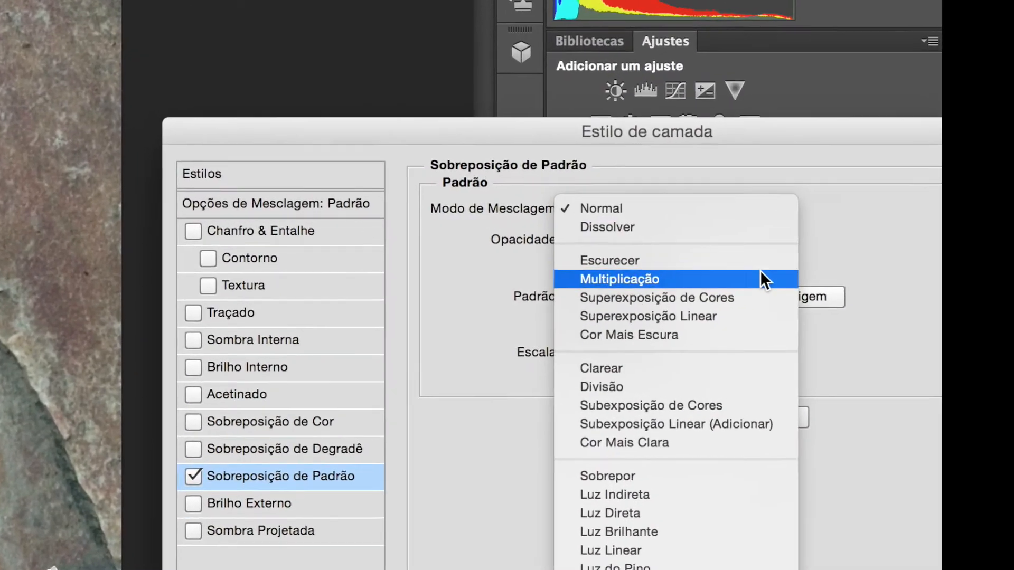
{"action": "left_click", "coordinate": [813, 270]}
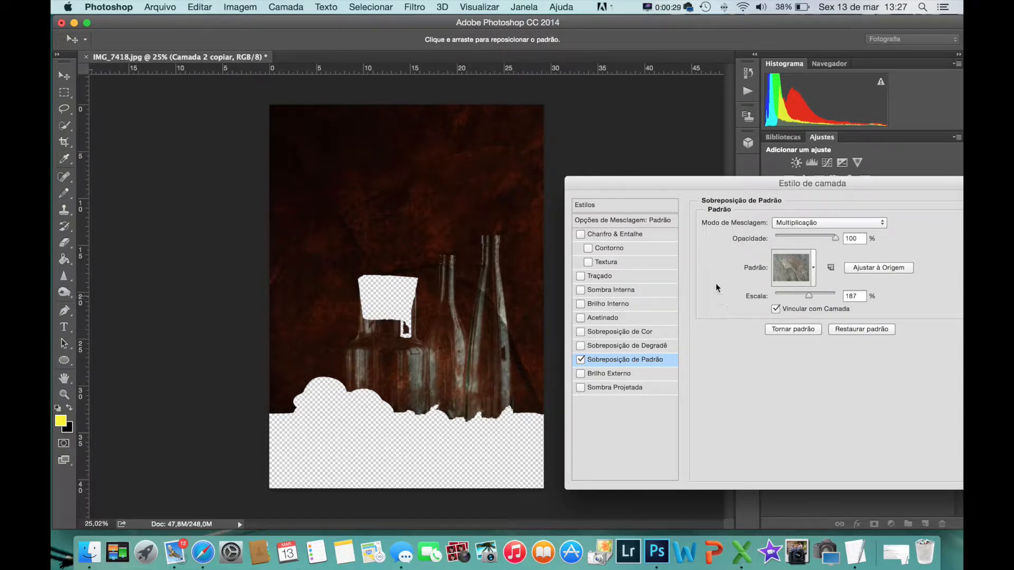
{"action": "left_click_drag", "start_coordinate": [889, 179], "coordinate": [712, 198]}
{"action": "left_click", "coordinate": [863, 222]}
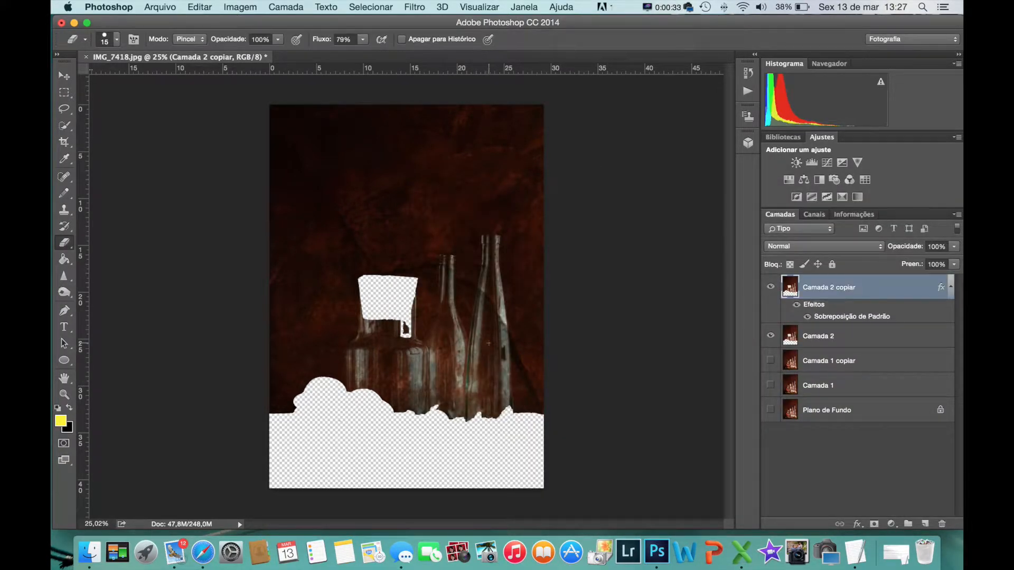
Step: Hide Camada 2 and show Camada 1 copiar beneath the textured layer
{"action": "scroll", "coordinate": [491, 343], "scroll_direction": "up", "scroll_amount": 5}
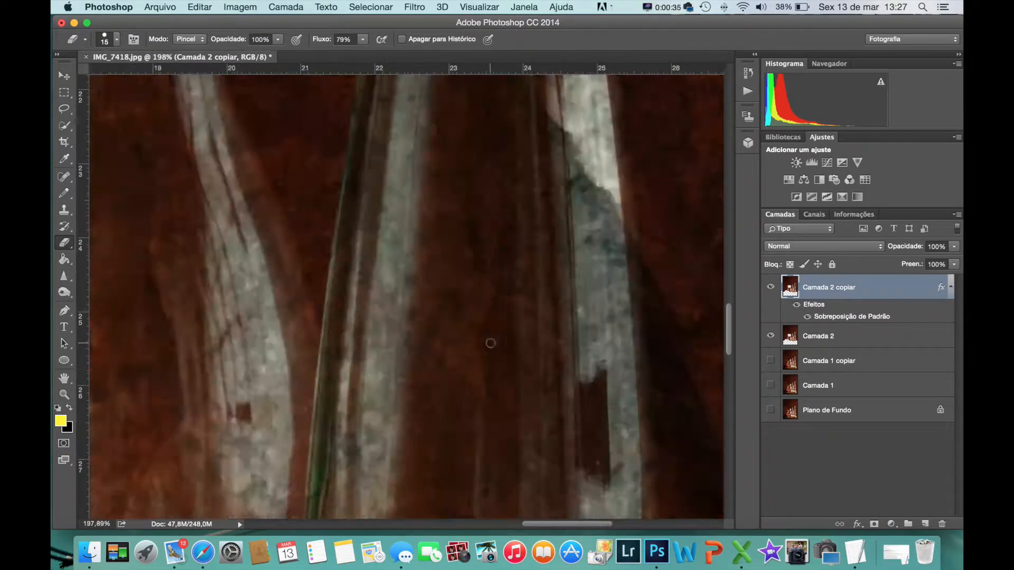
{"action": "scroll", "coordinate": [490, 344], "scroll_direction": "down", "scroll_amount": 3}
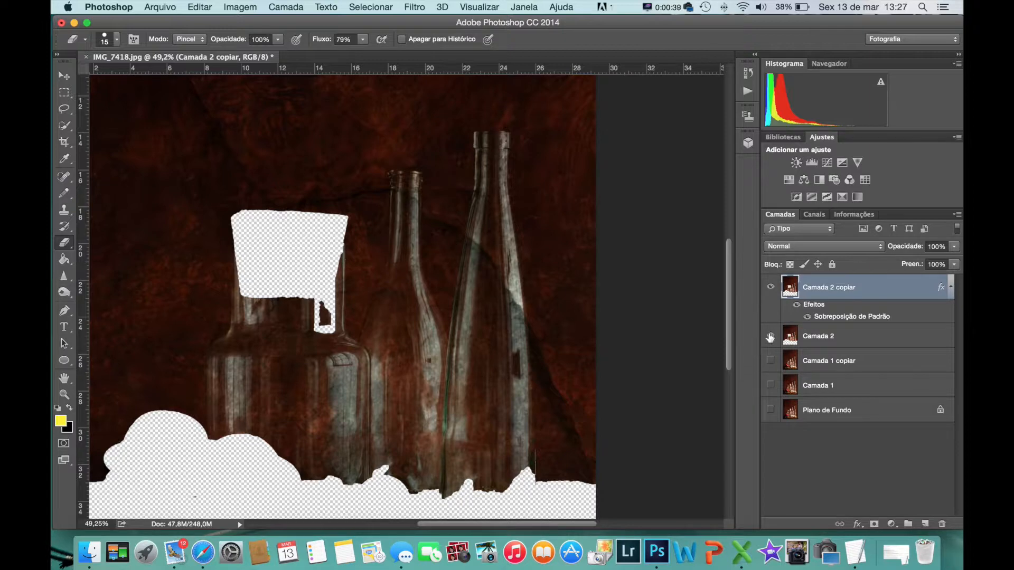
{"action": "left_click", "coordinate": [771, 338]}
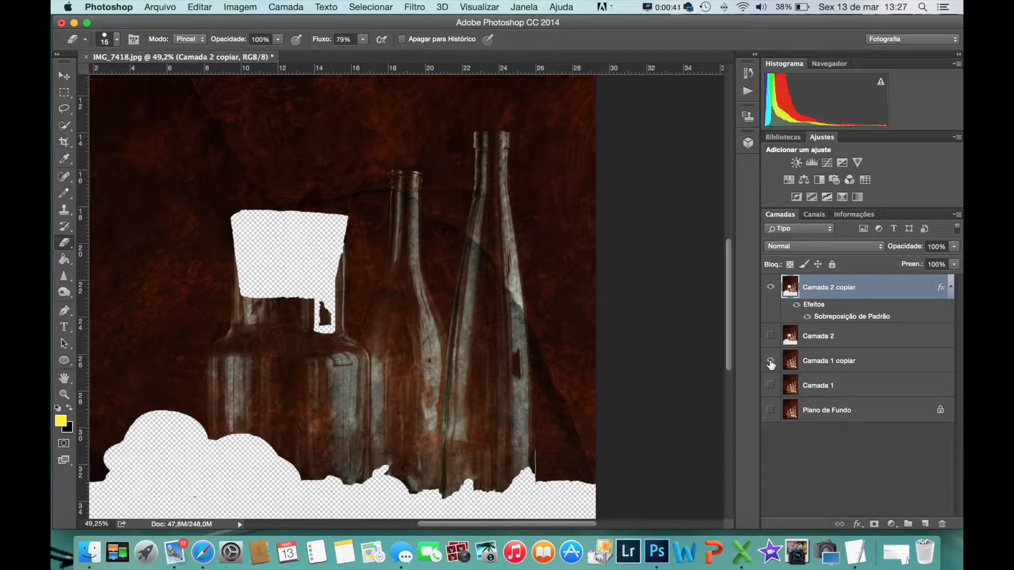
{"action": "left_click", "coordinate": [770, 362]}
Step: Examine how the rock texture falls across the background, bottles, jar and eggs in the combined image
{"action": "scroll", "coordinate": [586, 327], "scroll_direction": "down", "scroll_amount": 6}
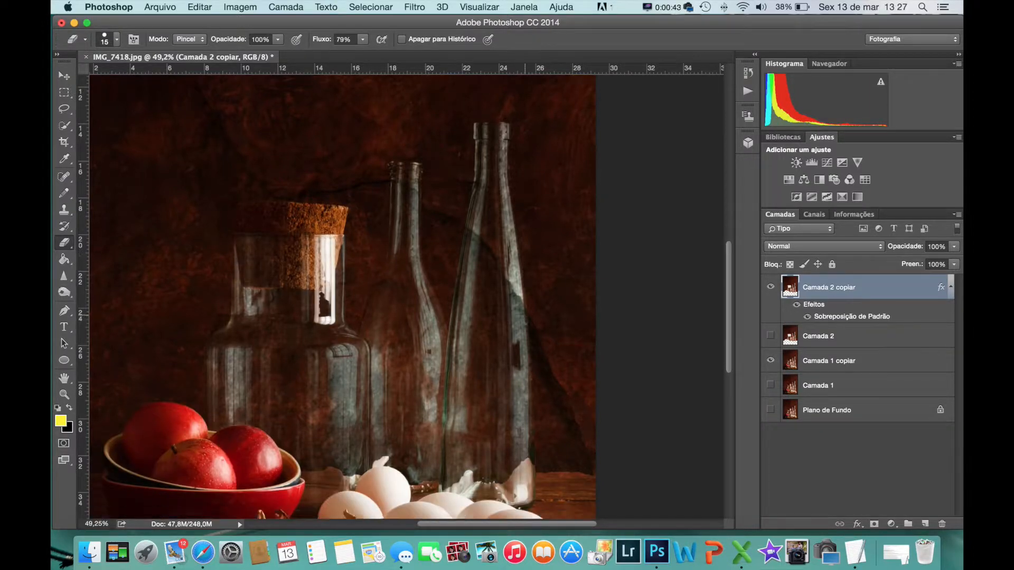
{"action": "scroll", "coordinate": [586, 327], "scroll_direction": "left", "scroll_amount": 3}
{"action": "scroll", "coordinate": [405, 296], "scroll_direction": "up", "scroll_amount": 4}
{"action": "scroll", "coordinate": [405, 296], "scroll_direction": "left", "scroll_amount": 4}
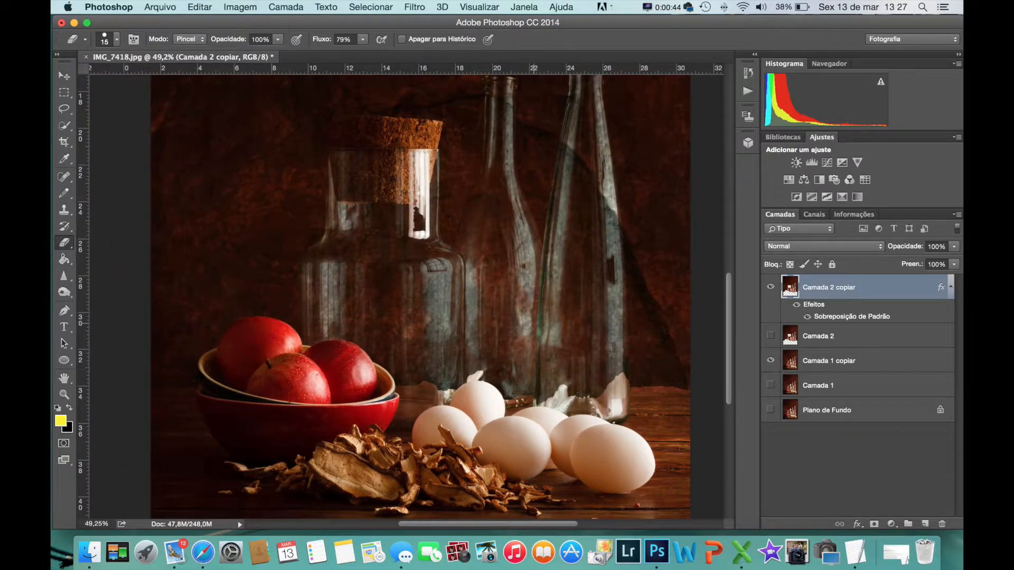
{"action": "scroll", "coordinate": [405, 296], "scroll_direction": "right", "scroll_amount": 4}
{"action": "scroll", "coordinate": [370, 296], "scroll_direction": "right", "scroll_amount": 2}
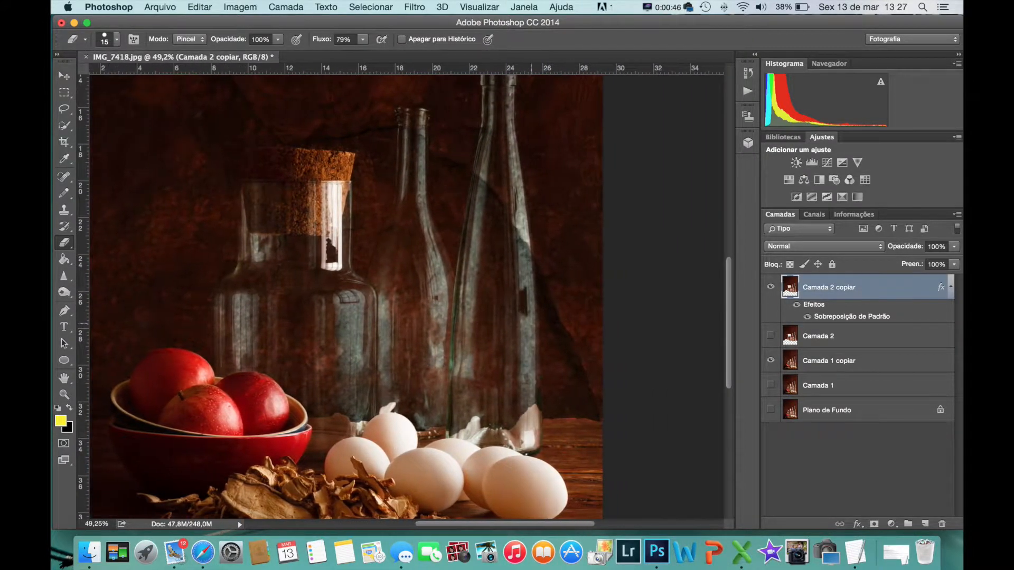
{"action": "scroll", "coordinate": [370, 296], "scroll_direction": "up", "scroll_amount": 5}
{"action": "scroll", "coordinate": [533, 324], "scroll_direction": "up", "scroll_amount": 7}
{"action": "scroll", "coordinate": [533, 324], "scroll_direction": "left", "scroll_amount": 2}
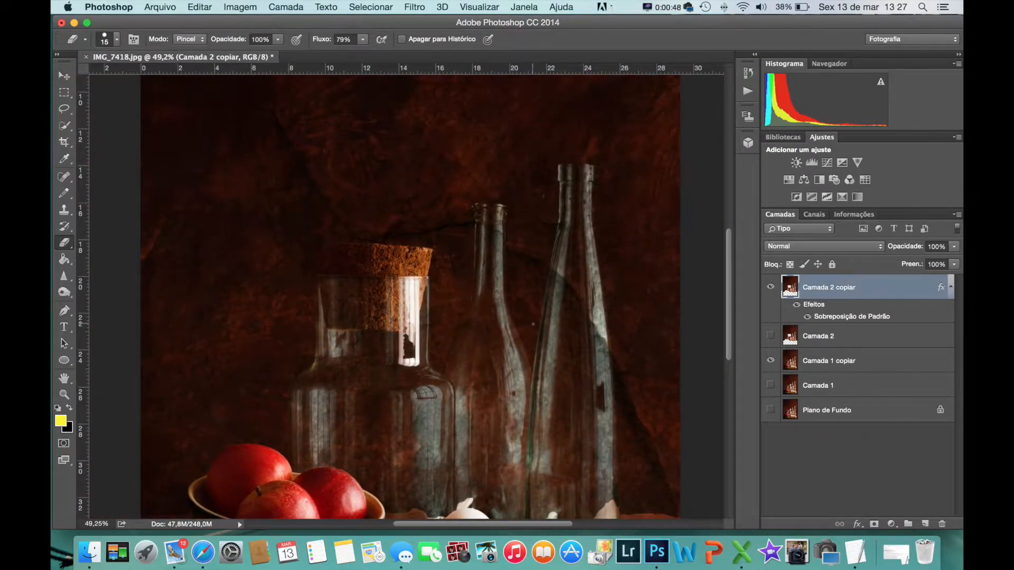
{"action": "scroll", "coordinate": [534, 324], "scroll_direction": "right", "scroll_amount": 5}
{"action": "scroll", "coordinate": [533, 324], "scroll_direction": "down", "scroll_amount": 5}
{"action": "scroll", "coordinate": [533, 324], "scroll_direction": "down", "scroll_amount": 2}
{"action": "scroll", "coordinate": [534, 324], "scroll_direction": "left", "scroll_amount": 2}
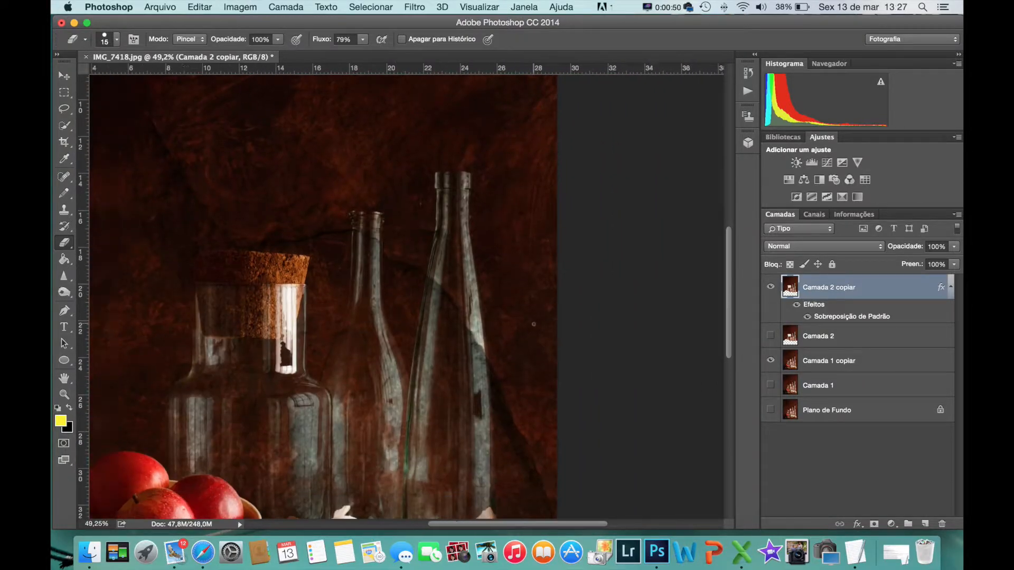
{"action": "scroll", "coordinate": [534, 324], "scroll_direction": "up", "scroll_amount": 1}
{"action": "scroll", "coordinate": [533, 324], "scroll_direction": "down", "scroll_amount": 5}
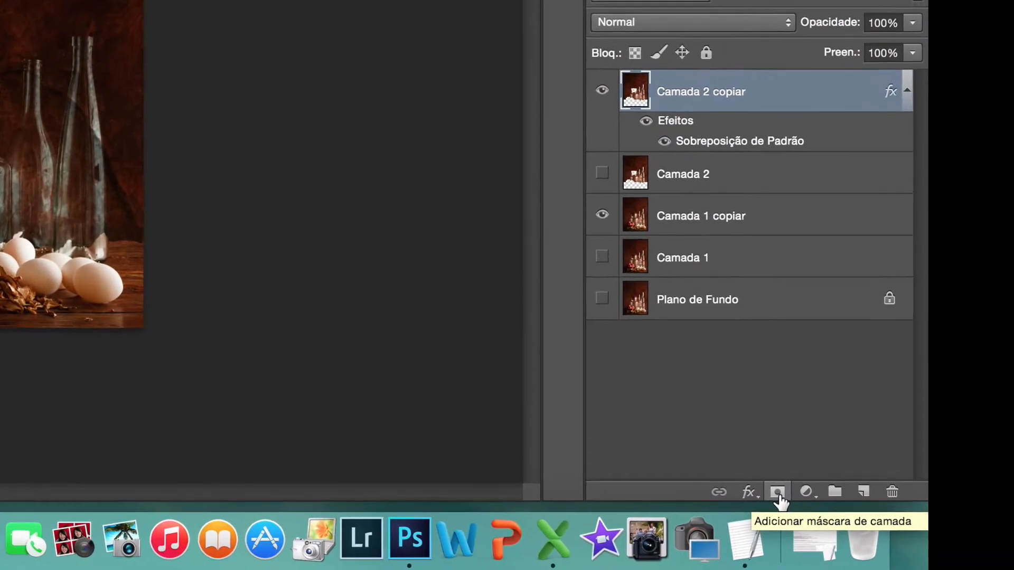
Step: Add a layer mask to Camada 2 copiar, and show Camada 1 instead of Camada 1 copiar beneath it
{"action": "left_click", "coordinate": [801, 500]}
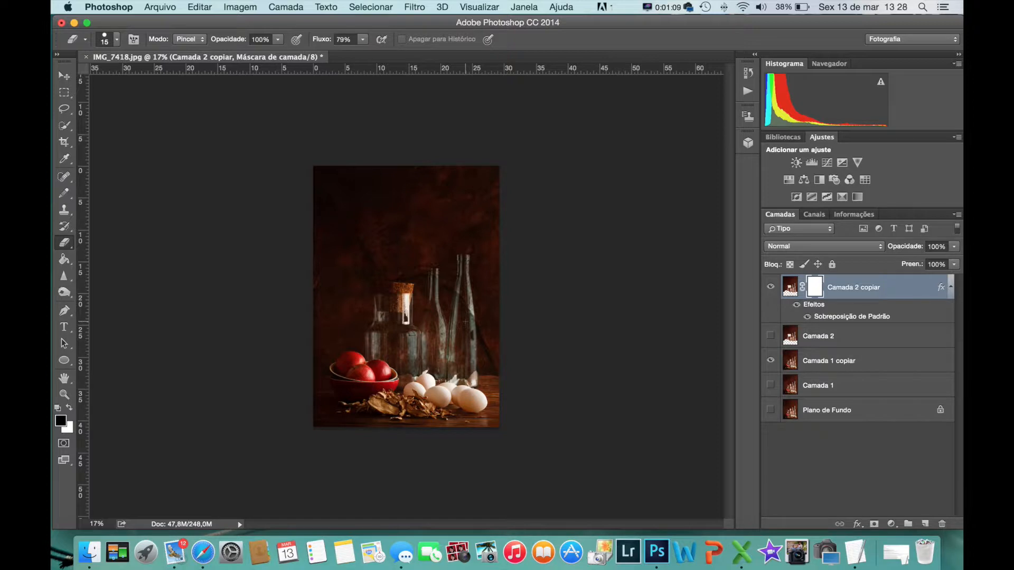
{"action": "scroll", "coordinate": [466, 321], "scroll_direction": "up", "scroll_amount": 5}
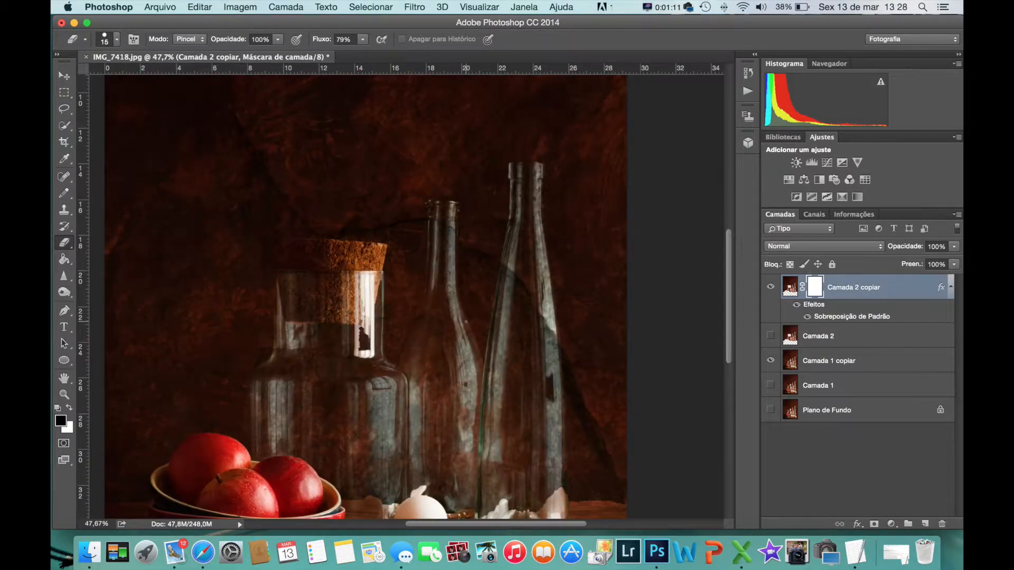
{"action": "left_click", "coordinate": [771, 360]}
{"action": "left_click", "coordinate": [771, 386]}
{"action": "left_click", "coordinate": [770, 360]}
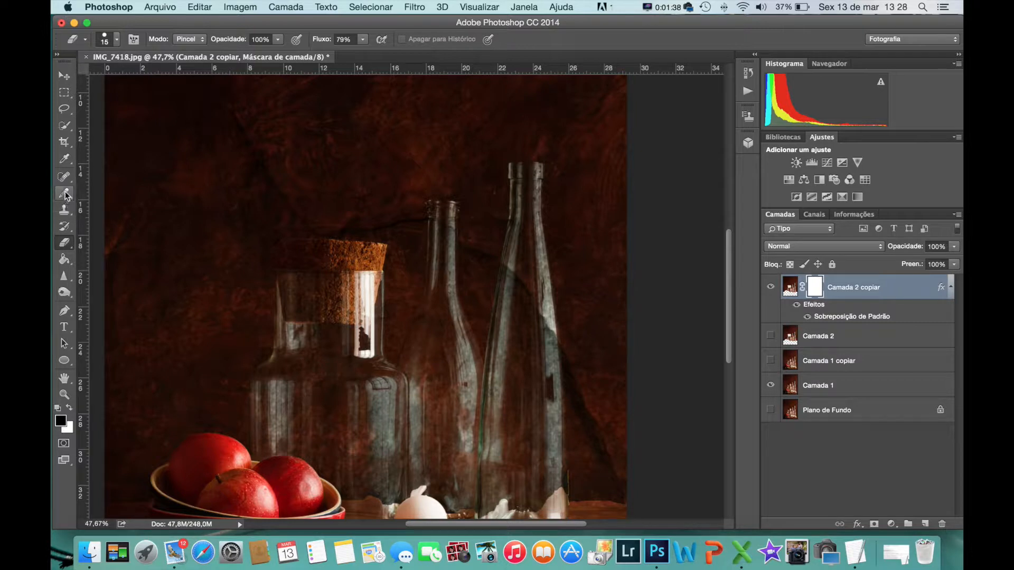
Step: Paint black on the mask over the jar's neck and cork with the Brush at 65% opacity and size 200
{"action": "left_click", "coordinate": [65, 194]}
{"action": "mouse_move", "coordinate": [68, 197]}
{"action": "left_mouse_down"}
{"action": "mouse_move", "coordinate": [106, 204]}
{"action": "mouse_move", "coordinate": [124, 193]}
{"action": "left_mouse_up"}
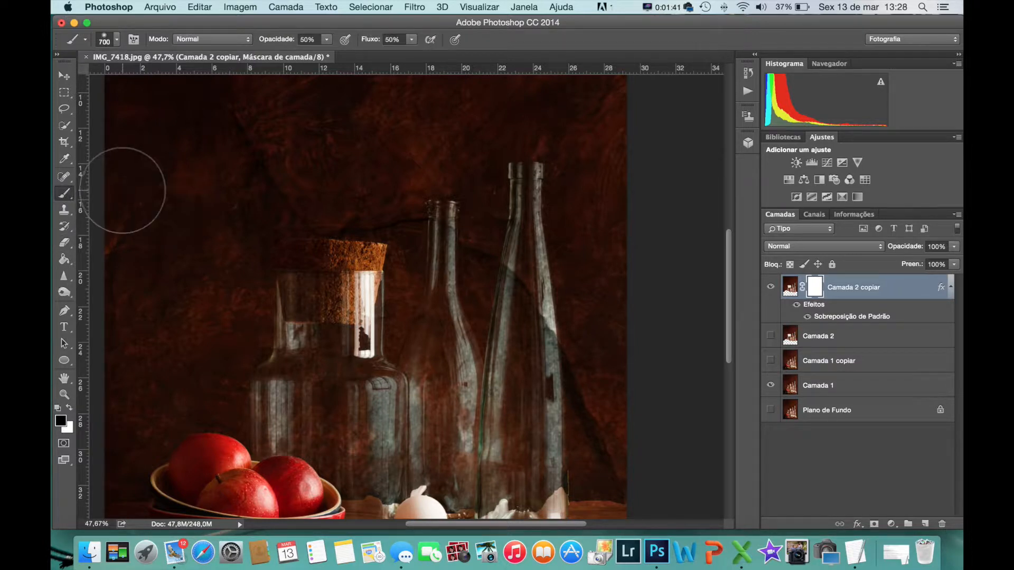
{"action": "left_click", "coordinate": [327, 40]}
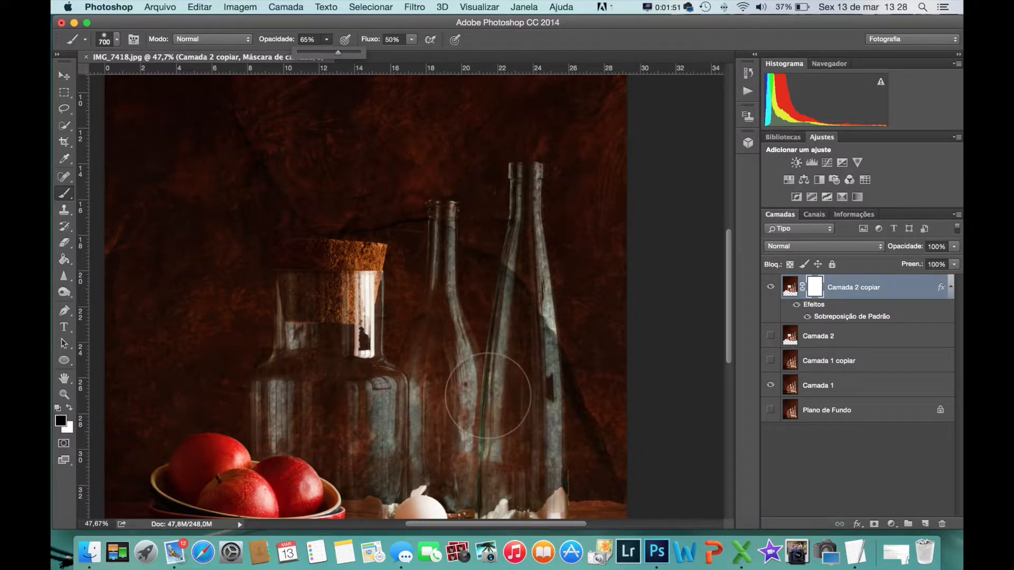
{"action": "key", "text": "bracketleft"}
{"action": "key", "text": "bracketleft"}
{"action": "key", "text": "bracketleft"}
{"action": "key", "text": "bracketleft"}
{"action": "key", "text": "bracketleft"}
{"action": "key", "text": "bracketleft"}
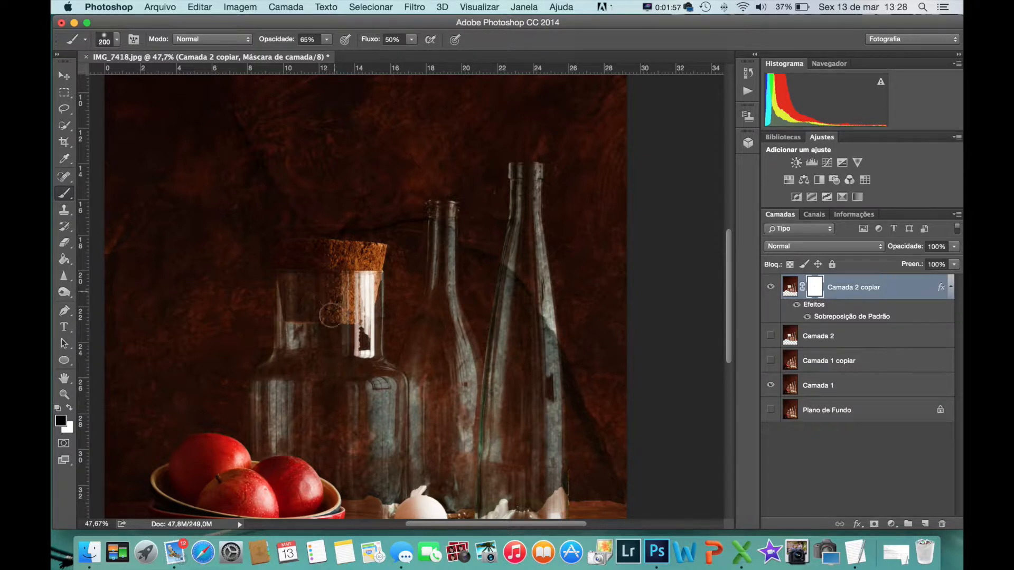
{"action": "mouse_move", "coordinate": [335, 334]}
{"action": "left_mouse_down"}
{"action": "mouse_move", "coordinate": [339, 368]}
{"action": "mouse_move", "coordinate": [333, 341]}
{"action": "mouse_move", "coordinate": [309, 366]}
{"action": "mouse_move", "coordinate": [290, 293]}
{"action": "mouse_move", "coordinate": [289, 318]}
{"action": "mouse_move", "coordinate": [292, 288]}
{"action": "mouse_move", "coordinate": [283, 357]}
{"action": "mouse_move", "coordinate": [290, 261]}
{"action": "mouse_move", "coordinate": [309, 275]}
{"action": "left_mouse_up"}
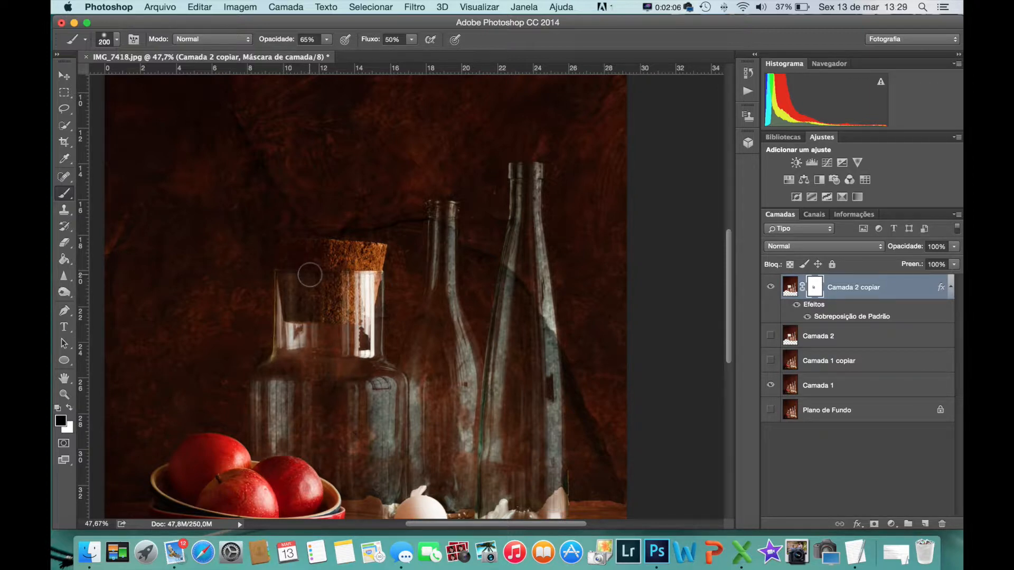
Step: Paint black on the mask over the light reflection below the cork with the Brush at 91% opacity and size 80
{"action": "scroll", "coordinate": [310, 275], "scroll_direction": "up", "scroll_amount": 8}
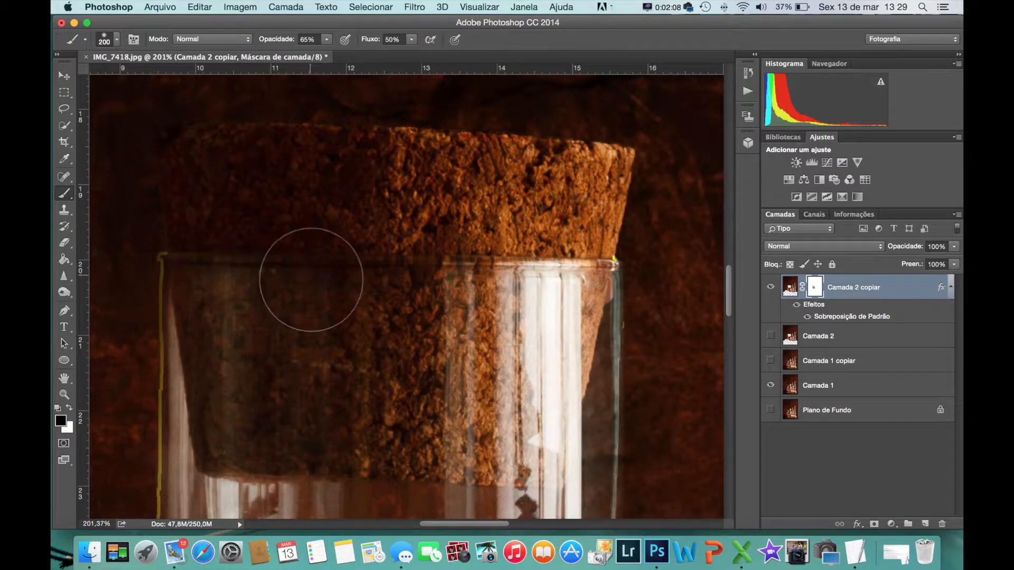
{"action": "scroll", "coordinate": [319, 294], "scroll_direction": "up", "scroll_amount": 1}
{"action": "scroll", "coordinate": [324, 294], "scroll_direction": "left", "scroll_amount": 5}
{"action": "scroll", "coordinate": [325, 297], "scroll_direction": "down", "scroll_amount": 6}
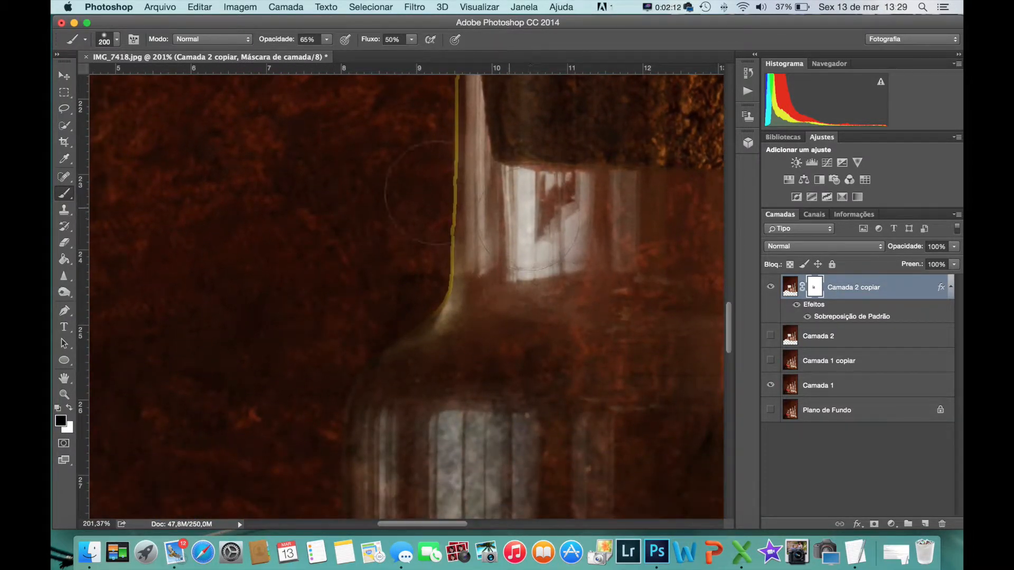
{"action": "left_click", "coordinate": [328, 40]}
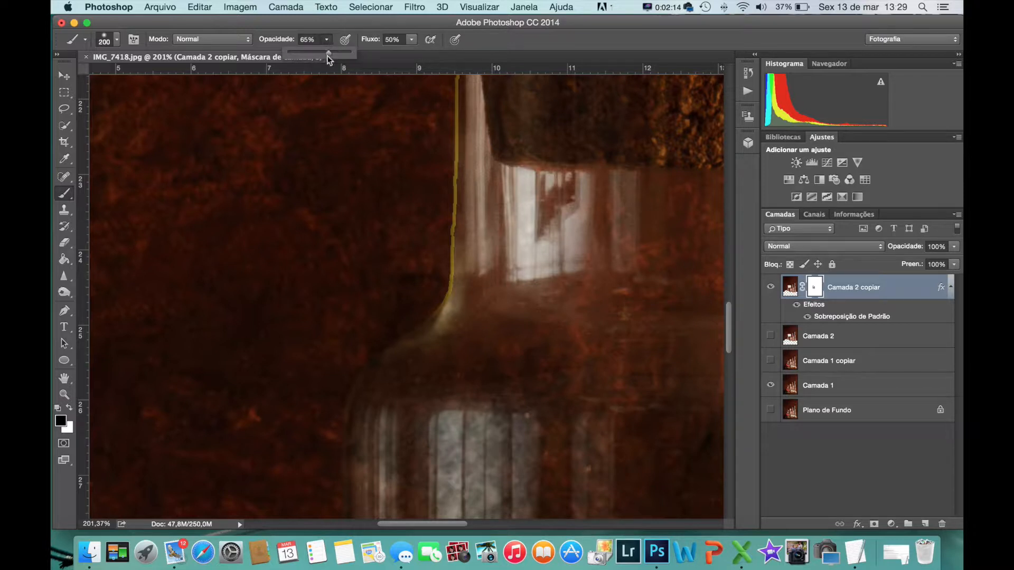
{"action": "left_click_drag", "start_coordinate": [342, 53], "coordinate": [344, 54]}
{"action": "key", "text": "bracketleft"}
{"action": "key", "text": "bracketleft"}
{"action": "key", "text": "bracketleft"}
{"action": "key", "text": "bracketleft"}
{"action": "key", "text": "bracketleft"}
{"action": "key", "text": "bracketleft"}
{"action": "mouse_move", "coordinate": [520, 197]}
{"action": "left_mouse_down"}
{"action": "mouse_move", "coordinate": [531, 253]}
{"action": "mouse_move", "coordinate": [560, 248]}
{"action": "mouse_move", "coordinate": [580, 196]}
{"action": "mouse_move", "coordinate": [531, 258]}
{"action": "mouse_move", "coordinate": [490, 158]}
{"action": "left_mouse_up"}
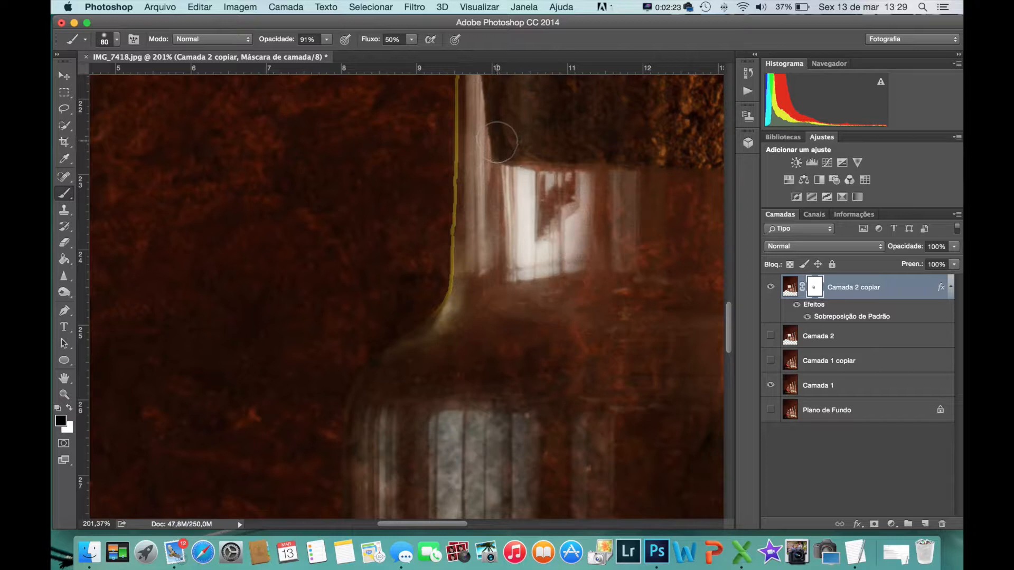
Step: Mask the texture off the glass strip between the cork and the neck's left edge with brush size 45, raising opacity to 94%
{"action": "key", "text": "bracketleft"}
{"action": "key", "text": "bracketleft"}
{"action": "scroll", "coordinate": [467, 121], "scroll_direction": "up", "scroll_amount": 5}
{"action": "mouse_move", "coordinate": [471, 143]}
{"action": "left_mouse_down"}
{"action": "mouse_move", "coordinate": [476, 115]}
{"action": "mouse_move", "coordinate": [465, 353]}
{"action": "mouse_move", "coordinate": [483, 193]}
{"action": "mouse_move", "coordinate": [475, 305]}
{"action": "mouse_move", "coordinate": [486, 258]}
{"action": "left_mouse_up"}
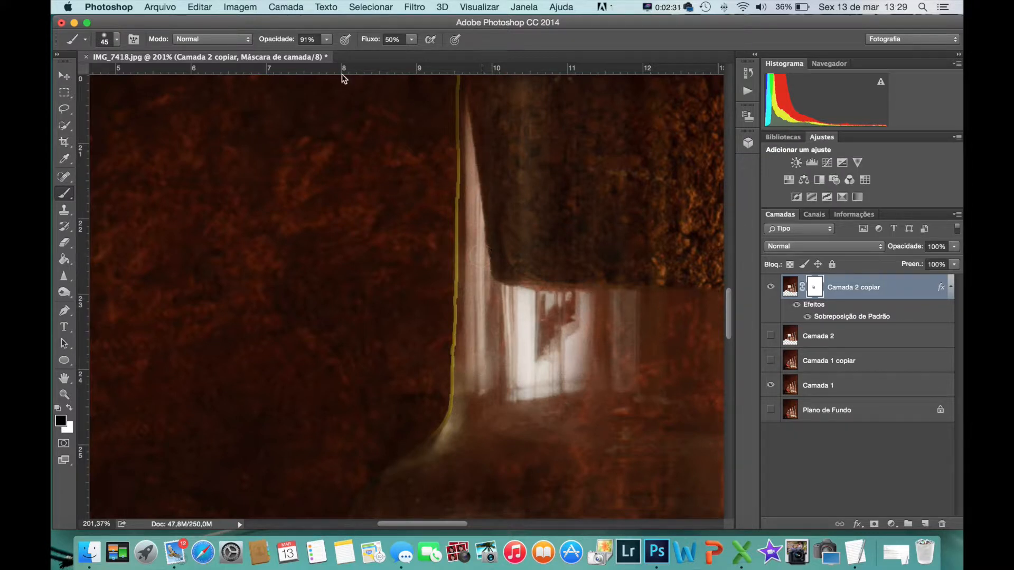
{"action": "left_click", "coordinate": [327, 40]}
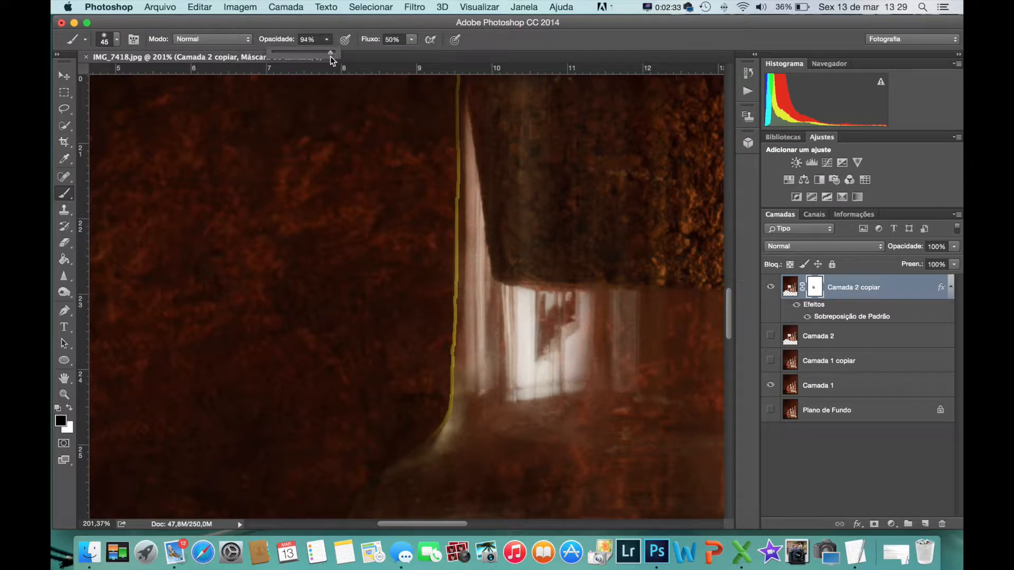
{"action": "left_click", "coordinate": [471, 160]}
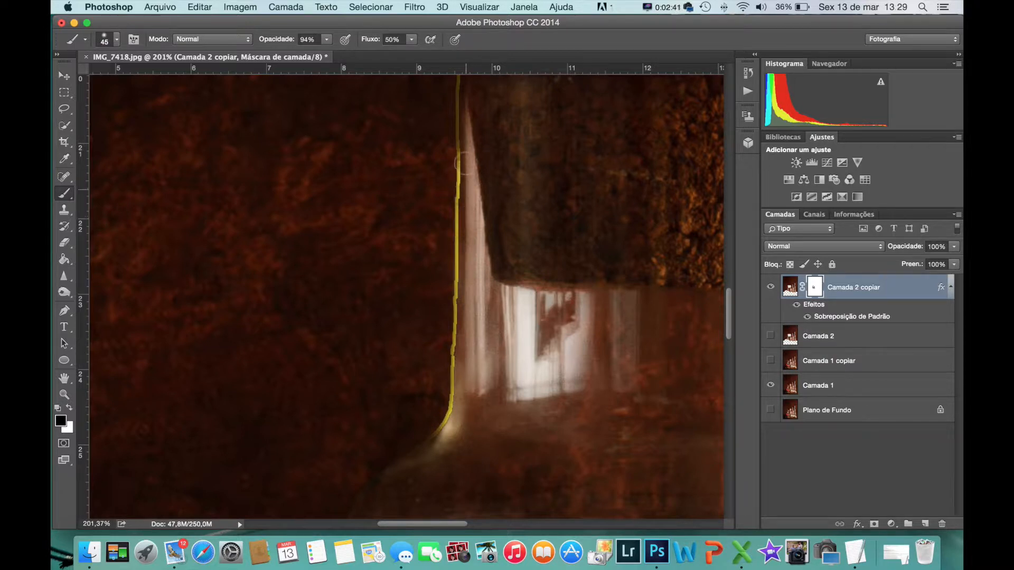
Step: Clean the texture from the upper left corner of the jar's rim and neck edge with brush size 15
{"action": "scroll", "coordinate": [478, 127], "scroll_direction": "up", "scroll_amount": 5}
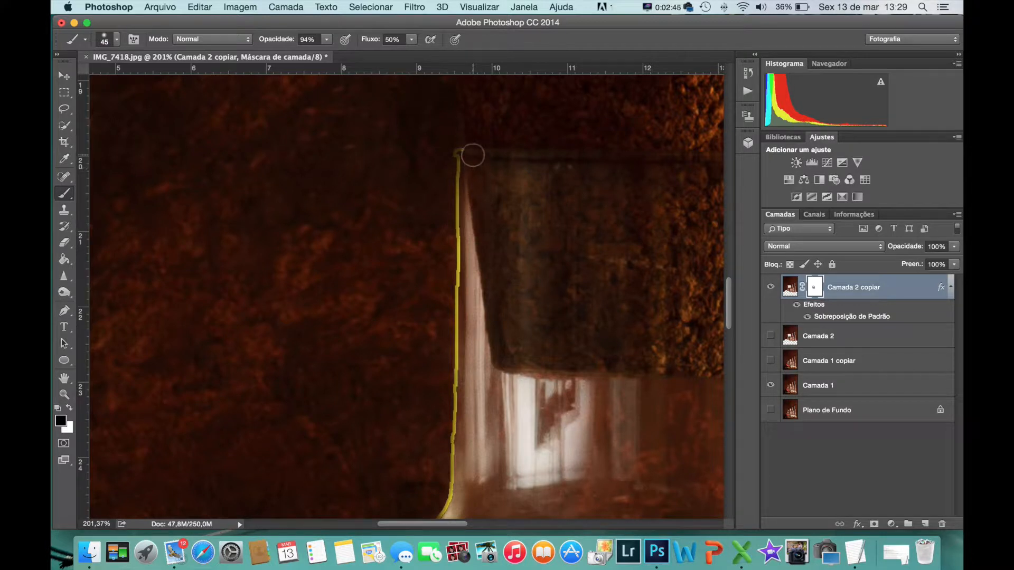
{"action": "key", "text": "bracketleft"}
{"action": "key", "text": "bracketleft"}
{"action": "key", "text": "bracketleft"}
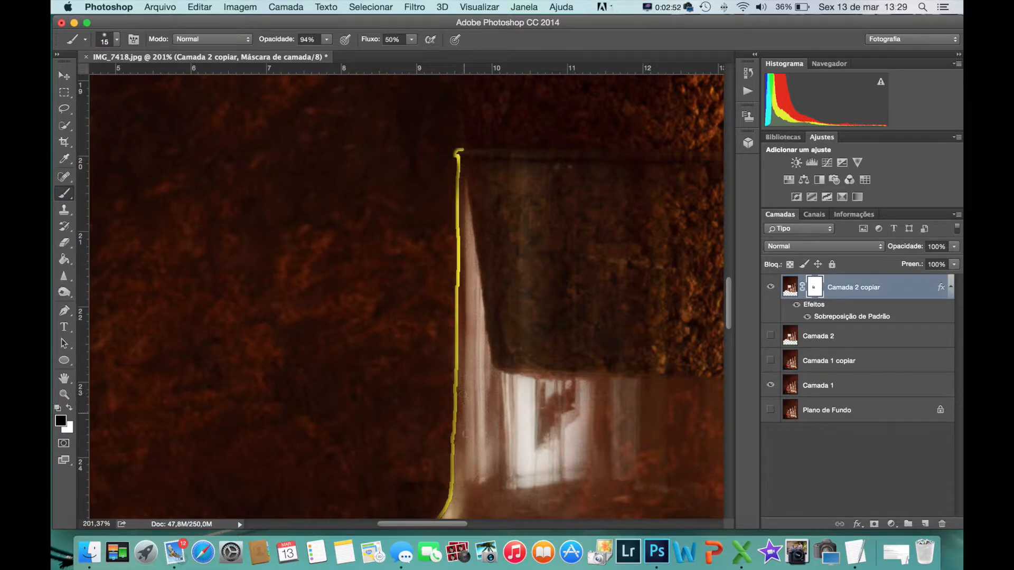
Step: Mask the texture off the jar's left shoulder curve with brush size 40, reducing the brush opacity to 77%
{"action": "scroll", "coordinate": [407, 296], "scroll_direction": "down", "scroll_amount": 5}
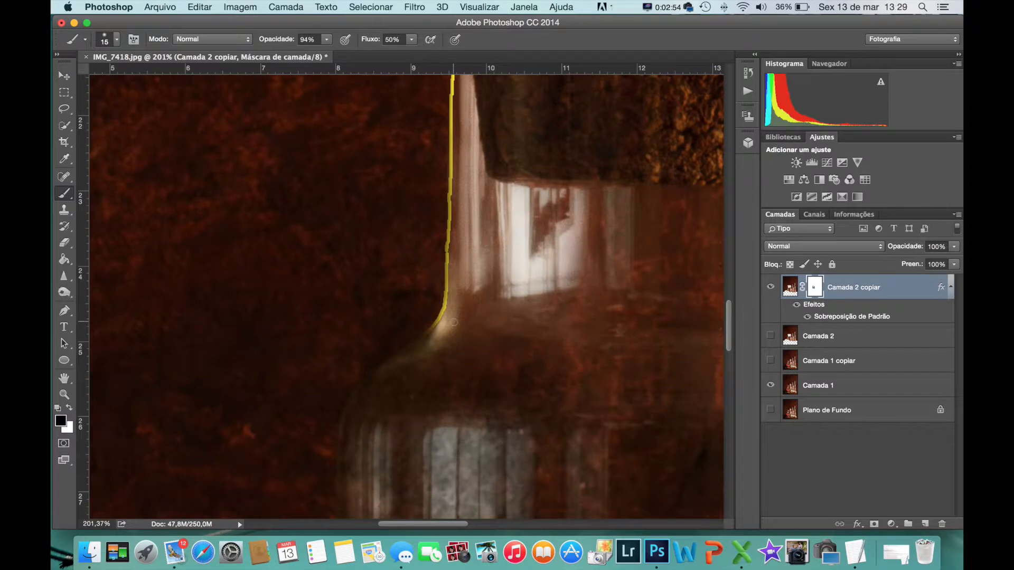
{"action": "mouse_move", "coordinate": [445, 333]}
{"action": "left_mouse_down"}
{"action": "mouse_move", "coordinate": [397, 363]}
{"action": "mouse_move", "coordinate": [445, 338]}
{"action": "mouse_move", "coordinate": [382, 381]}
{"action": "left_mouse_up"}
{"action": "scroll", "coordinate": [403, 350], "scroll_direction": "down", "scroll_amount": 1}
{"action": "mouse_move", "coordinate": [411, 349]}
{"action": "left_mouse_down"}
{"action": "mouse_move", "coordinate": [433, 338]}
{"action": "mouse_move", "coordinate": [387, 369]}
{"action": "left_mouse_up"}
{"action": "left_click", "coordinate": [327, 41]}
{"action": "left_click_drag", "start_coordinate": [319, 55], "coordinate": [317, 55]}
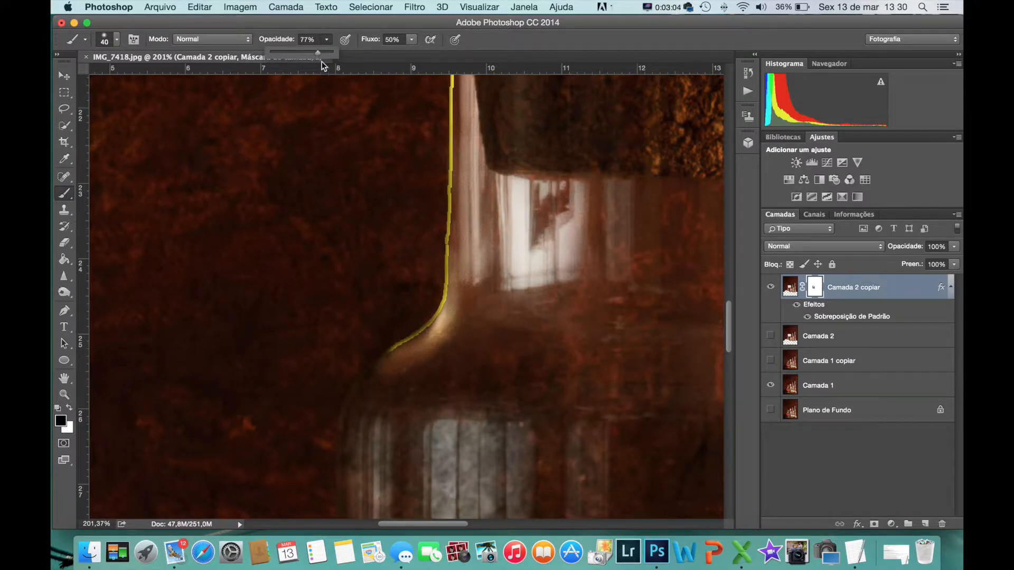
{"action": "mouse_move", "coordinate": [396, 358]}
{"action": "left_mouse_down"}
{"action": "mouse_move", "coordinate": [361, 391]}
{"action": "mouse_move", "coordinate": [356, 413]}
{"action": "left_mouse_up"}
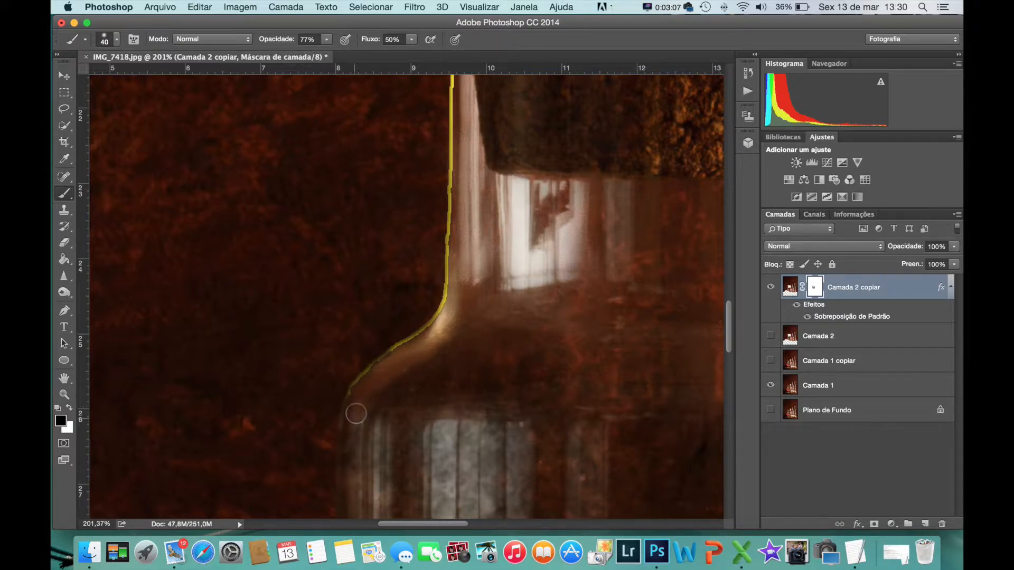
{"action": "mouse_move", "coordinate": [375, 379]}
{"action": "left_mouse_down"}
{"action": "mouse_move", "coordinate": [407, 360]}
{"action": "mouse_move", "coordinate": [373, 377]}
{"action": "mouse_move", "coordinate": [422, 346]}
{"action": "left_mouse_up"}
Step: Paint down the jar body's left edge to the apple and over its narrow reflections, raising brush opacity to 94%
{"action": "scroll", "coordinate": [446, 331], "scroll_direction": "down", "scroll_amount": 5}
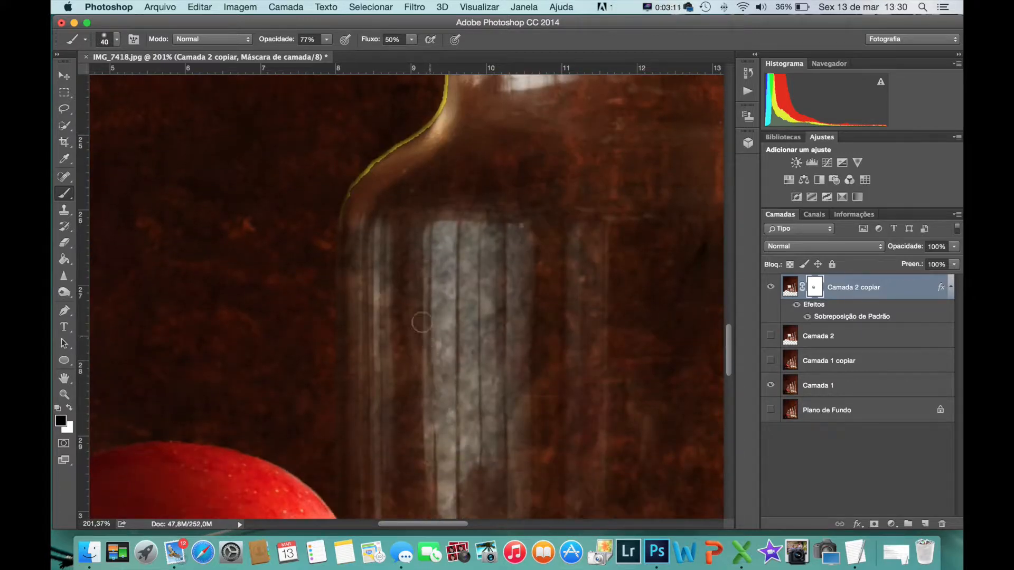
{"action": "mouse_move", "coordinate": [358, 217]}
{"action": "left_mouse_down"}
{"action": "mouse_move", "coordinate": [344, 295]}
{"action": "mouse_move", "coordinate": [348, 219]}
{"action": "mouse_move", "coordinate": [369, 185]}
{"action": "mouse_move", "coordinate": [351, 262]}
{"action": "mouse_move", "coordinate": [346, 458]}
{"action": "left_mouse_up"}
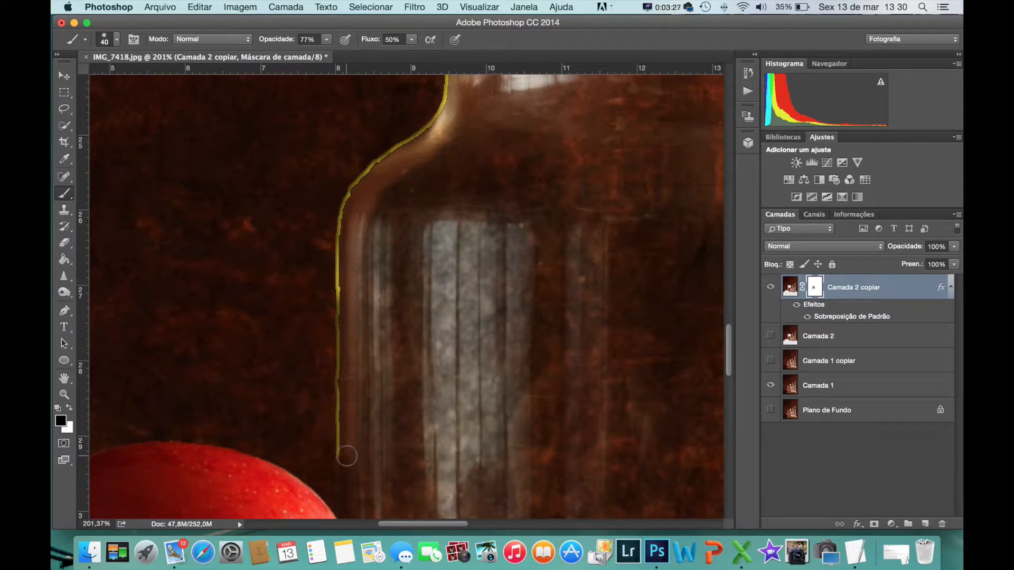
{"action": "mouse_move", "coordinate": [344, 460]}
{"action": "left_mouse_down"}
{"action": "mouse_move", "coordinate": [338, 512]}
{"action": "mouse_move", "coordinate": [378, 344]}
{"action": "mouse_move", "coordinate": [378, 235]}
{"action": "mouse_move", "coordinate": [372, 288]}
{"action": "mouse_move", "coordinate": [367, 248]}
{"action": "mouse_move", "coordinate": [362, 275]}
{"action": "mouse_move", "coordinate": [355, 430]}
{"action": "mouse_move", "coordinate": [378, 380]}
{"action": "mouse_move", "coordinate": [387, 264]}
{"action": "mouse_move", "coordinate": [375, 412]}
{"action": "mouse_move", "coordinate": [385, 385]}
{"action": "mouse_move", "coordinate": [385, 406]}
{"action": "mouse_move", "coordinate": [386, 348]}
{"action": "left_mouse_up"}
{"action": "mouse_move", "coordinate": [386, 229]}
{"action": "left_mouse_down"}
{"action": "mouse_move", "coordinate": [397, 170]}
{"action": "mouse_move", "coordinate": [364, 156]}
{"action": "left_mouse_up"}
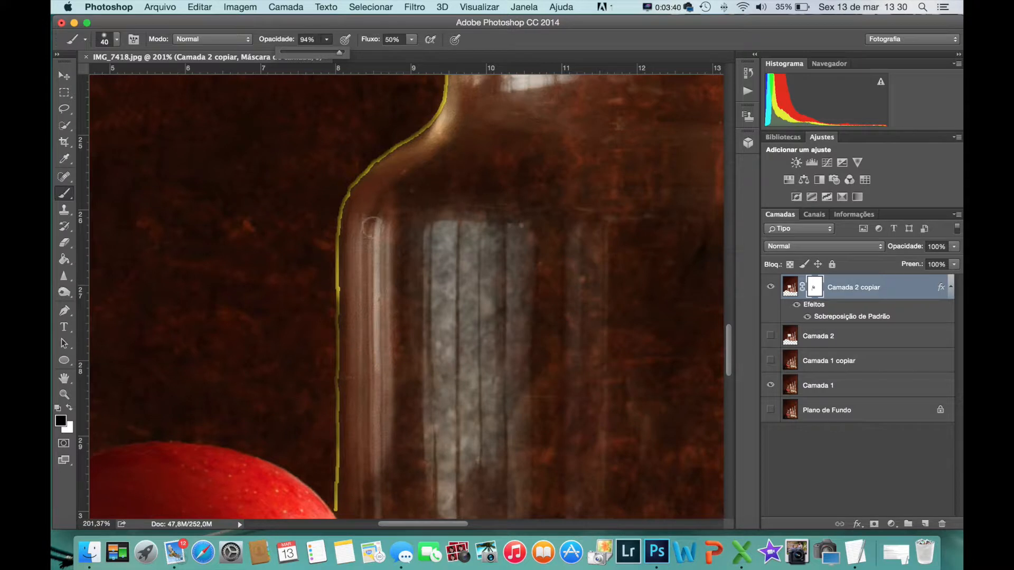
{"action": "left_click", "coordinate": [373, 228]}
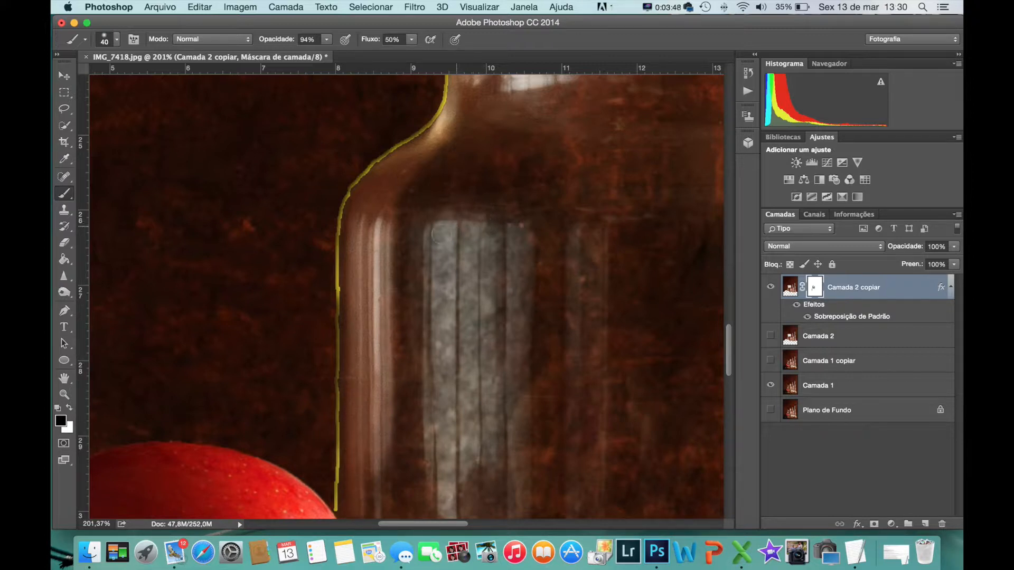
Step: Mask the texture off the bright window reflection on the left of the jar body, enlarging the brush from 40 to 100
{"action": "left_click_drag", "start_coordinate": [442, 235], "coordinate": [442, 306]}
{"action": "mouse_move", "coordinate": [440, 242]}
{"action": "left_mouse_down"}
{"action": "mouse_move", "coordinate": [430, 260]}
{"action": "mouse_move", "coordinate": [438, 504]}
{"action": "mouse_move", "coordinate": [469, 232]}
{"action": "mouse_move", "coordinate": [492, 239]}
{"action": "mouse_move", "coordinate": [474, 280]}
{"action": "mouse_move", "coordinate": [489, 309]}
{"action": "mouse_move", "coordinate": [498, 272]}
{"action": "mouse_move", "coordinate": [468, 315]}
{"action": "left_mouse_up"}
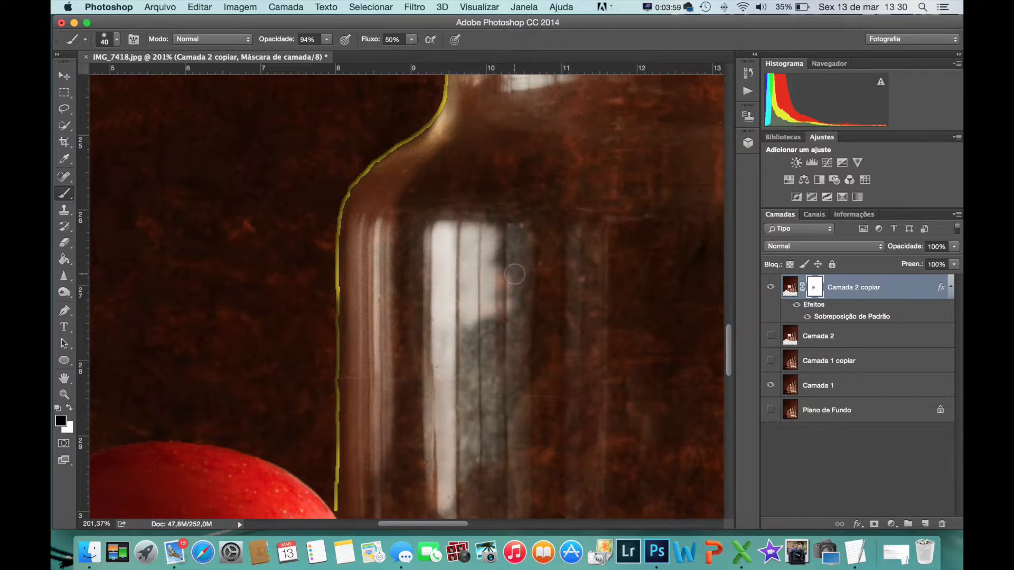
{"action": "key", "text": "bracketright"}
{"action": "key", "text": "bracketright"}
{"action": "key", "text": "bracketright"}
{"action": "key", "text": "bracketright"}
{"action": "key", "text": "bracketright"}
{"action": "key", "text": "bracketright"}
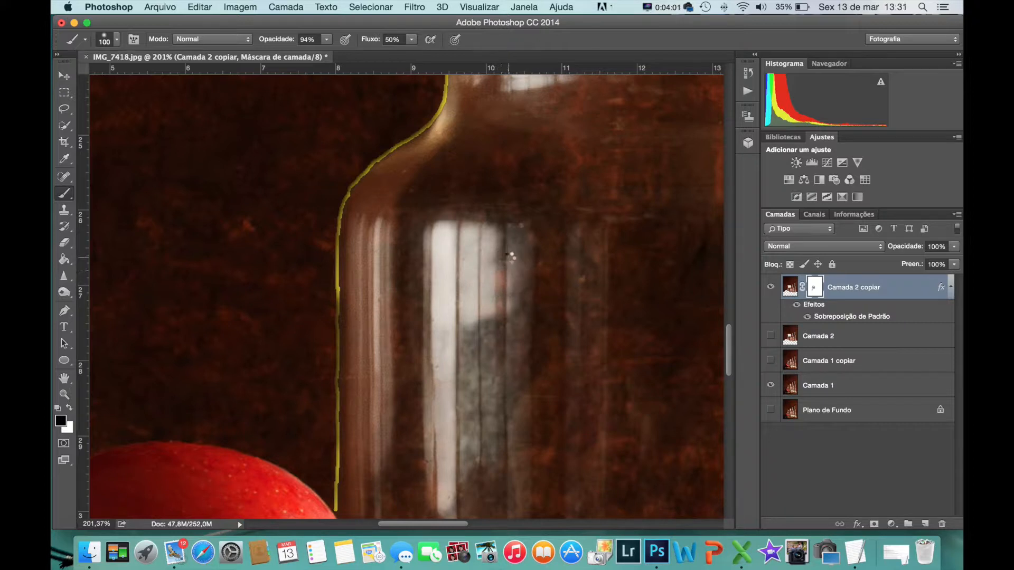
{"action": "mouse_move", "coordinate": [499, 272]}
{"action": "left_mouse_down"}
{"action": "mouse_move", "coordinate": [511, 254]}
{"action": "mouse_move", "coordinate": [483, 390]}
{"action": "mouse_move", "coordinate": [475, 331]}
{"action": "mouse_move", "coordinate": [478, 444]}
{"action": "mouse_move", "coordinate": [508, 349]}
{"action": "mouse_move", "coordinate": [498, 372]}
{"action": "left_mouse_up"}
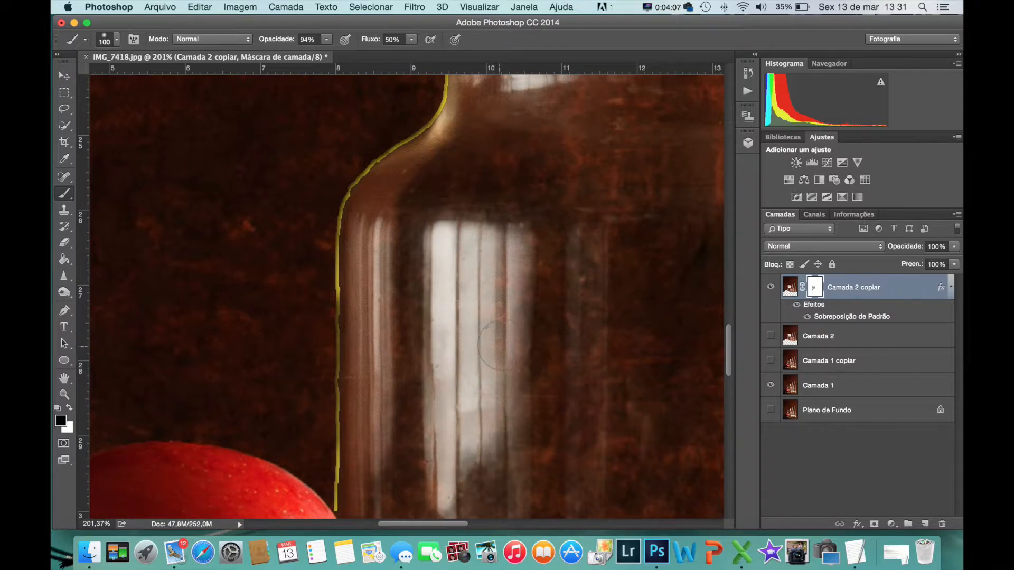
Step: Refine the left window reflection's right side and its lower end above the apples with brush size 40
{"action": "key", "text": "bracketleft"}
{"action": "key", "text": "bracketleft"}
{"action": "key", "text": "bracketleft"}
{"action": "mouse_move", "coordinate": [516, 378]}
{"action": "left_mouse_down"}
{"action": "mouse_move", "coordinate": [512, 436]}
{"action": "mouse_move", "coordinate": [523, 237]}
{"action": "mouse_move", "coordinate": [468, 225]}
{"action": "mouse_move", "coordinate": [516, 226]}
{"action": "left_mouse_up"}
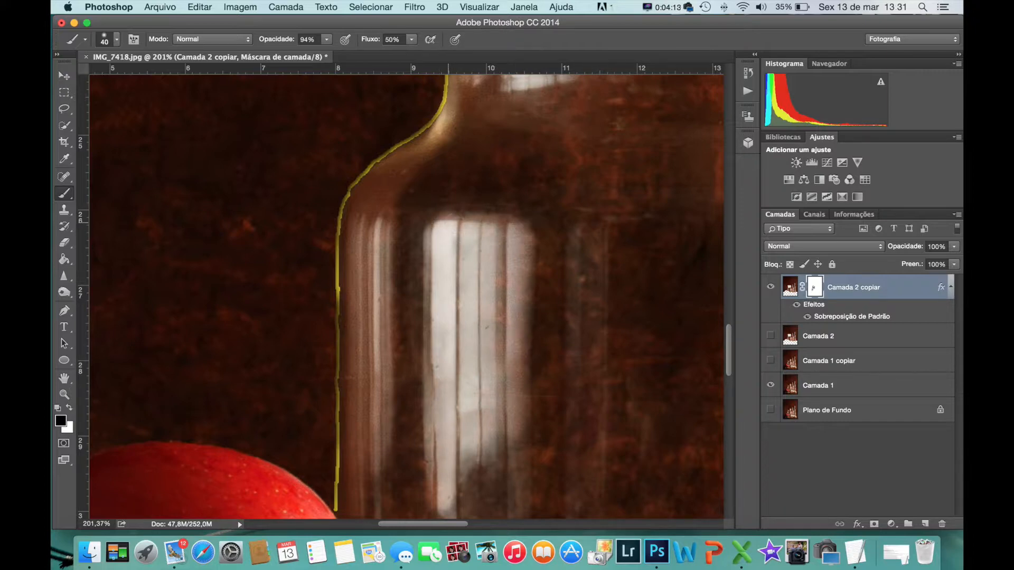
{"action": "scroll", "coordinate": [483, 405], "scroll_direction": "down", "scroll_amount": 5}
{"action": "mouse_move", "coordinate": [496, 275]}
{"action": "left_mouse_down"}
{"action": "mouse_move", "coordinate": [502, 310]}
{"action": "mouse_move", "coordinate": [515, 229]}
{"action": "mouse_move", "coordinate": [515, 328]}
{"action": "mouse_move", "coordinate": [499, 338]}
{"action": "mouse_move", "coordinate": [491, 256]}
{"action": "mouse_move", "coordinate": [480, 316]}
{"action": "mouse_move", "coordinate": [439, 335]}
{"action": "mouse_move", "coordinate": [461, 298]}
{"action": "left_mouse_up"}
{"action": "mouse_move", "coordinate": [453, 184]}
{"action": "left_mouse_down"}
{"action": "mouse_move", "coordinate": [438, 251]}
{"action": "mouse_move", "coordinate": [442, 338]}
{"action": "left_mouse_up"}
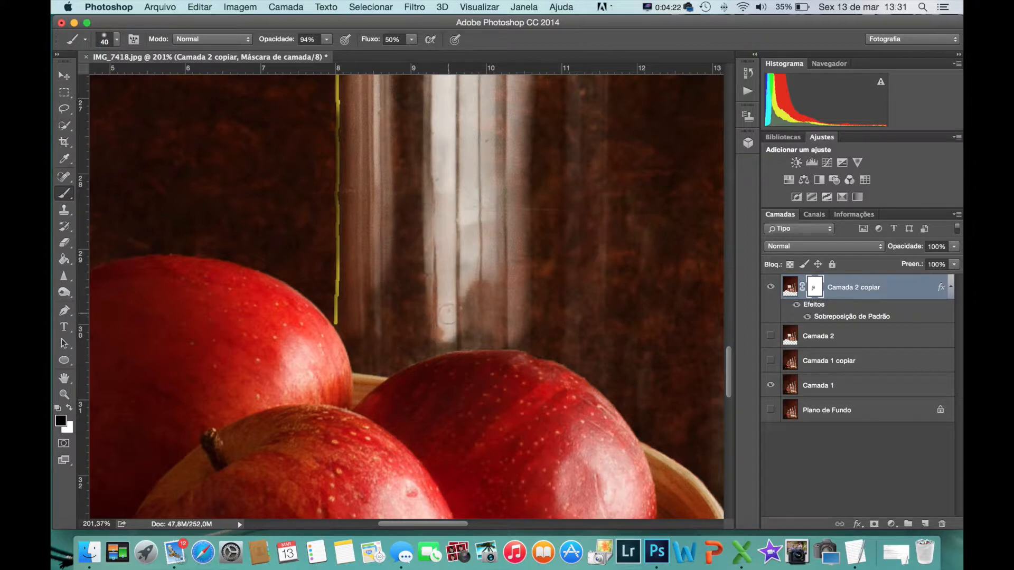
Step: Mask the texture off the two faint vertical reflections in the jar's neck below the cork
{"action": "scroll", "coordinate": [447, 316], "scroll_direction": "up", "scroll_amount": 5}
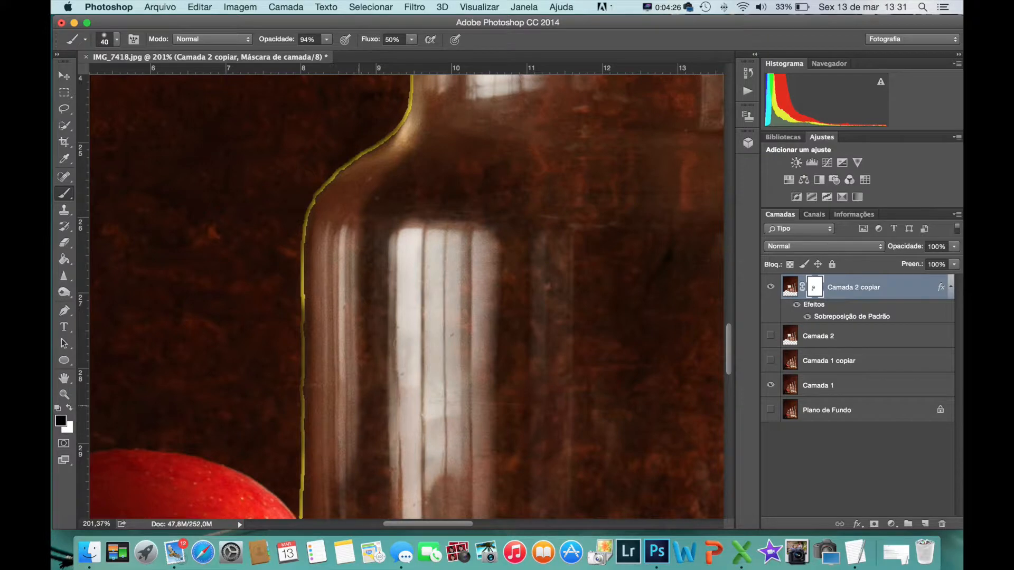
{"action": "scroll", "coordinate": [429, 322], "scroll_direction": "right", "scroll_amount": 5}
{"action": "scroll", "coordinate": [429, 322], "scroll_direction": "up", "scroll_amount": 5}
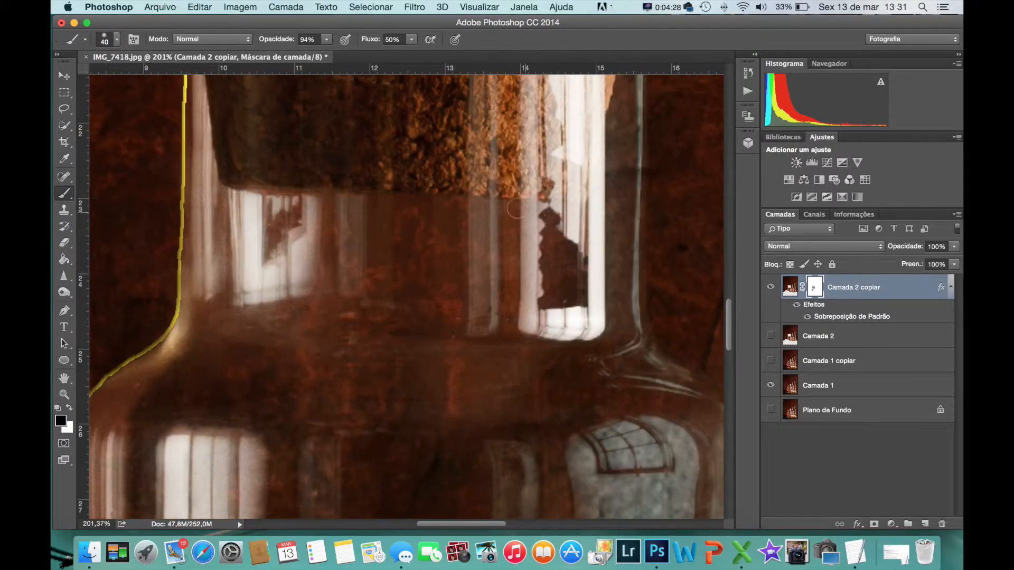
{"action": "left_click_drag", "start_coordinate": [482, 200], "coordinate": [484, 330]}
{"action": "mouse_move", "coordinate": [327, 197]}
{"action": "left_mouse_down"}
{"action": "mouse_move", "coordinate": [344, 265]}
{"action": "mouse_move", "coordinate": [351, 222]}
{"action": "mouse_move", "coordinate": [349, 279]}
{"action": "left_mouse_up"}
Step: Paint on the mask over the large window reflection on the jar body's right side, from its curved panes to its lower end
{"action": "scroll", "coordinate": [529, 405], "scroll_direction": "down", "scroll_amount": 8}
{"action": "scroll", "coordinate": [529, 405], "scroll_direction": "right", "scroll_amount": 3}
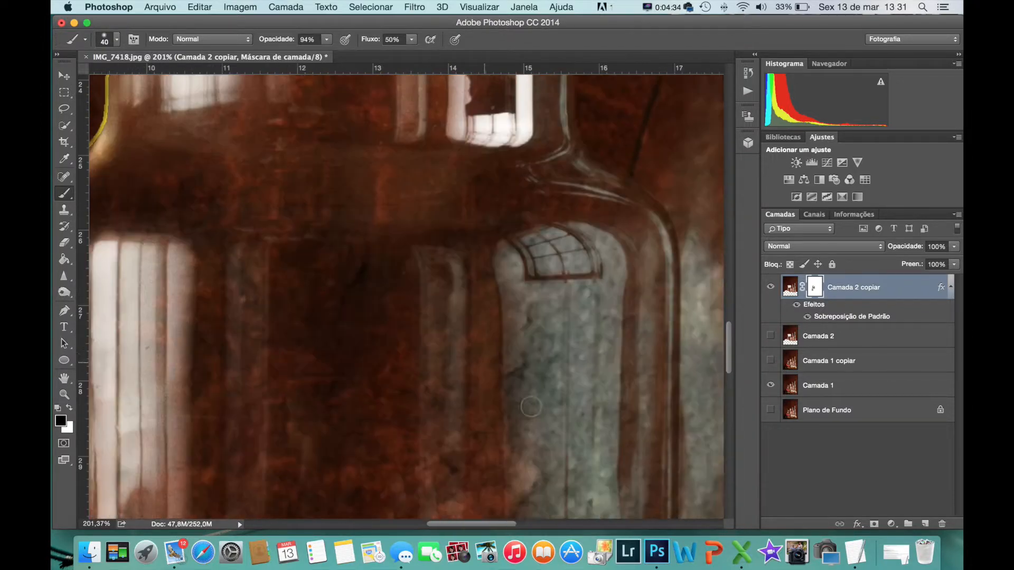
{"action": "mouse_move", "coordinate": [499, 214]}
{"action": "left_mouse_down"}
{"action": "mouse_move", "coordinate": [480, 223]}
{"action": "mouse_move", "coordinate": [537, 199]}
{"action": "mouse_move", "coordinate": [579, 222]}
{"action": "mouse_move", "coordinate": [587, 247]}
{"action": "mouse_move", "coordinate": [564, 459]}
{"action": "left_mouse_up"}
{"action": "mouse_move", "coordinate": [565, 248]}
{"action": "left_mouse_down"}
{"action": "mouse_move", "coordinate": [567, 364]}
{"action": "mouse_move", "coordinate": [554, 444]}
{"action": "mouse_move", "coordinate": [560, 275]}
{"action": "mouse_move", "coordinate": [544, 417]}
{"action": "left_mouse_up"}
{"action": "mouse_move", "coordinate": [544, 380]}
{"action": "left_mouse_down"}
{"action": "mouse_move", "coordinate": [541, 219]}
{"action": "mouse_move", "coordinate": [533, 232]}
{"action": "mouse_move", "coordinate": [496, 235]}
{"action": "mouse_move", "coordinate": [492, 221]}
{"action": "mouse_move", "coordinate": [491, 412]}
{"action": "mouse_move", "coordinate": [477, 354]}
{"action": "mouse_move", "coordinate": [501, 364]}
{"action": "mouse_move", "coordinate": [515, 240]}
{"action": "mouse_move", "coordinate": [518, 422]}
{"action": "mouse_move", "coordinate": [525, 227]}
{"action": "left_mouse_up"}
{"action": "mouse_move", "coordinate": [528, 320]}
{"action": "left_mouse_down"}
{"action": "mouse_move", "coordinate": [547, 251]}
{"action": "mouse_move", "coordinate": [562, 240]}
{"action": "mouse_move", "coordinate": [525, 221]}
{"action": "mouse_move", "coordinate": [483, 243]}
{"action": "mouse_move", "coordinate": [508, 442]}
{"action": "mouse_move", "coordinate": [491, 423]}
{"action": "mouse_move", "coordinate": [487, 431]}
{"action": "mouse_move", "coordinate": [528, 417]}
{"action": "mouse_move", "coordinate": [520, 475]}
{"action": "mouse_move", "coordinate": [546, 417]}
{"action": "mouse_move", "coordinate": [551, 492]}
{"action": "mouse_move", "coordinate": [583, 296]}
{"action": "mouse_move", "coordinate": [576, 507]}
{"action": "mouse_move", "coordinate": [572, 322]}
{"action": "left_mouse_up"}
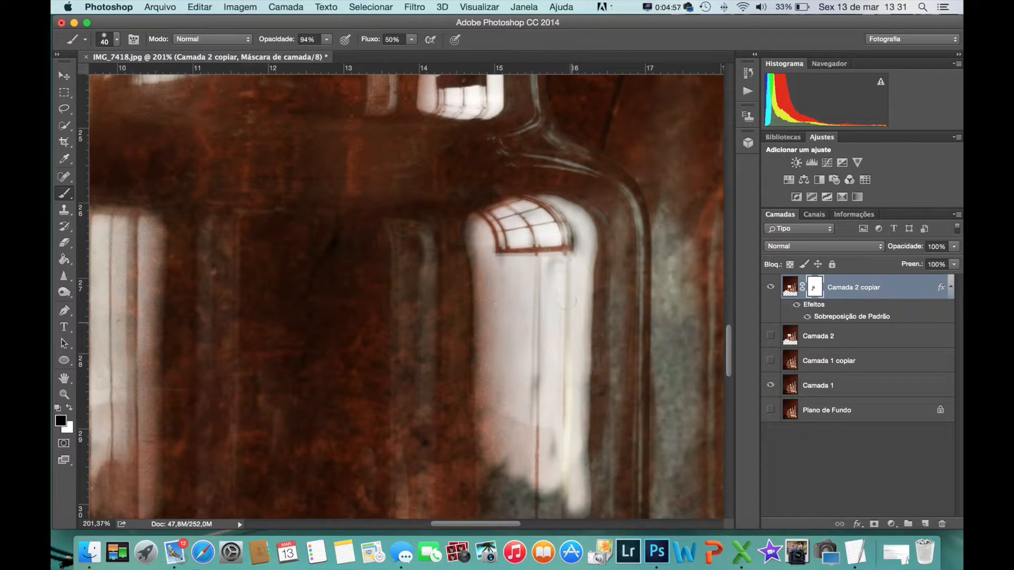
{"action": "left_click_drag", "start_coordinate": [571, 233], "coordinate": [522, 239]}
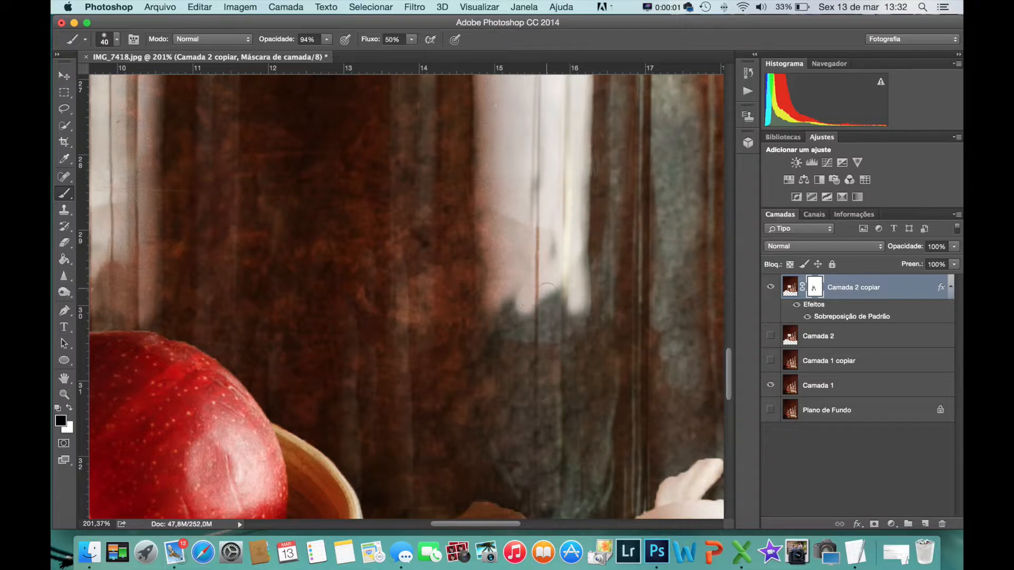
{"action": "mouse_move", "coordinate": [547, 287]}
{"action": "left_mouse_down"}
{"action": "mouse_move", "coordinate": [580, 306]}
{"action": "mouse_move", "coordinate": [562, 319]}
{"action": "mouse_move", "coordinate": [552, 306]}
{"action": "mouse_move", "coordinate": [519, 322]}
{"action": "mouse_move", "coordinate": [507, 315]}
{"action": "mouse_move", "coordinate": [499, 336]}
{"action": "mouse_move", "coordinate": [510, 346]}
{"action": "mouse_move", "coordinate": [508, 390]}
{"action": "mouse_move", "coordinate": [497, 242]}
{"action": "mouse_move", "coordinate": [588, 316]}
{"action": "mouse_move", "coordinate": [576, 266]}
{"action": "mouse_move", "coordinate": [540, 323]}
{"action": "mouse_move", "coordinate": [532, 303]}
{"action": "mouse_move", "coordinate": [547, 263]}
{"action": "mouse_move", "coordinate": [544, 183]}
{"action": "mouse_move", "coordinate": [524, 302]}
{"action": "mouse_move", "coordinate": [538, 122]}
{"action": "mouse_move", "coordinate": [562, 320]}
{"action": "mouse_move", "coordinate": [574, 237]}
{"action": "mouse_move", "coordinate": [582, 301]}
{"action": "mouse_move", "coordinate": [604, 290]}
{"action": "left_mouse_up"}
Step: Mask the texture off the jar neck's right edge from the rim downward with brush size 40, reducing the opacity to 88%
{"action": "scroll", "coordinate": [562, 328], "scroll_direction": "up", "scroll_amount": 5}
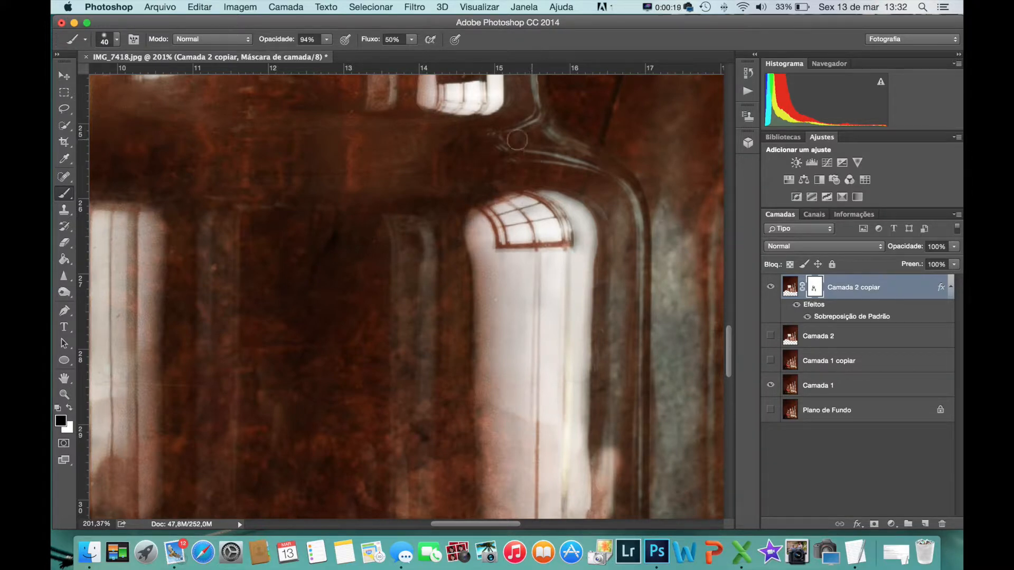
{"action": "scroll", "coordinate": [517, 140], "scroll_direction": "up", "scroll_amount": 10}
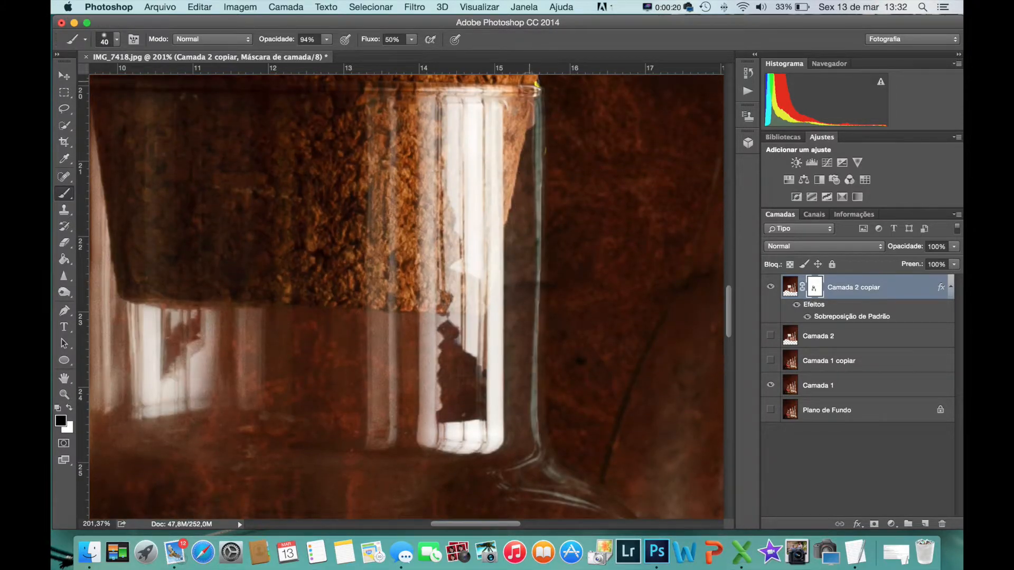
{"action": "left_click_drag", "start_coordinate": [537, 123], "coordinate": [537, 85]}
{"action": "mouse_move", "coordinate": [539, 131]}
{"action": "left_mouse_down"}
{"action": "mouse_move", "coordinate": [531, 208]}
{"action": "mouse_move", "coordinate": [533, 172]}
{"action": "mouse_move", "coordinate": [545, 209]}
{"action": "mouse_move", "coordinate": [537, 344]}
{"action": "left_mouse_up"}
{"action": "scroll", "coordinate": [508, 233], "scroll_direction": "down", "scroll_amount": 1}
{"action": "left_click", "coordinate": [328, 39]}
{"action": "left_click_drag", "start_coordinate": [329, 54], "coordinate": [326, 56]}
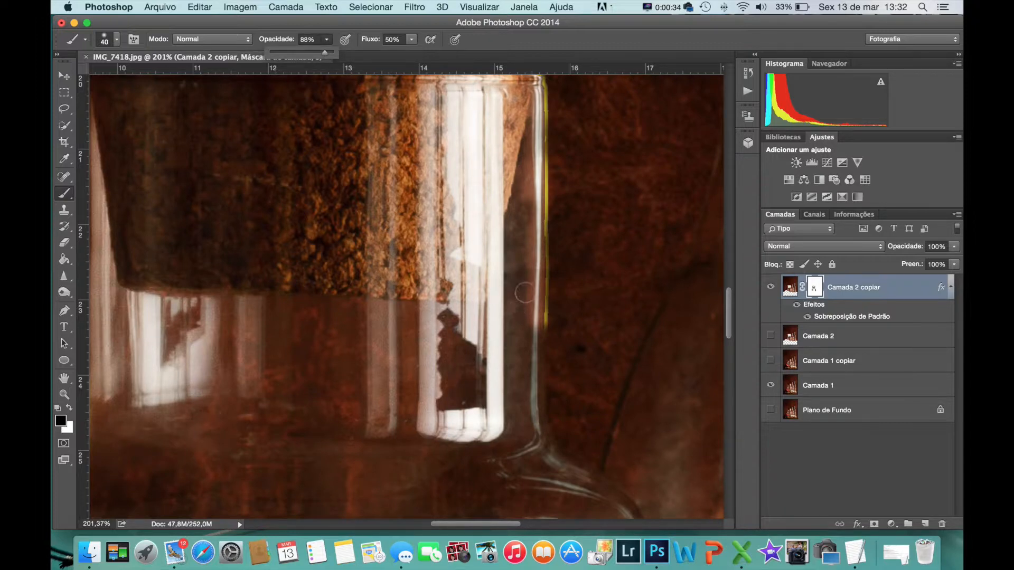
{"action": "left_click", "coordinate": [524, 292]}
{"action": "left_click_drag", "start_coordinate": [536, 285], "coordinate": [537, 338]}
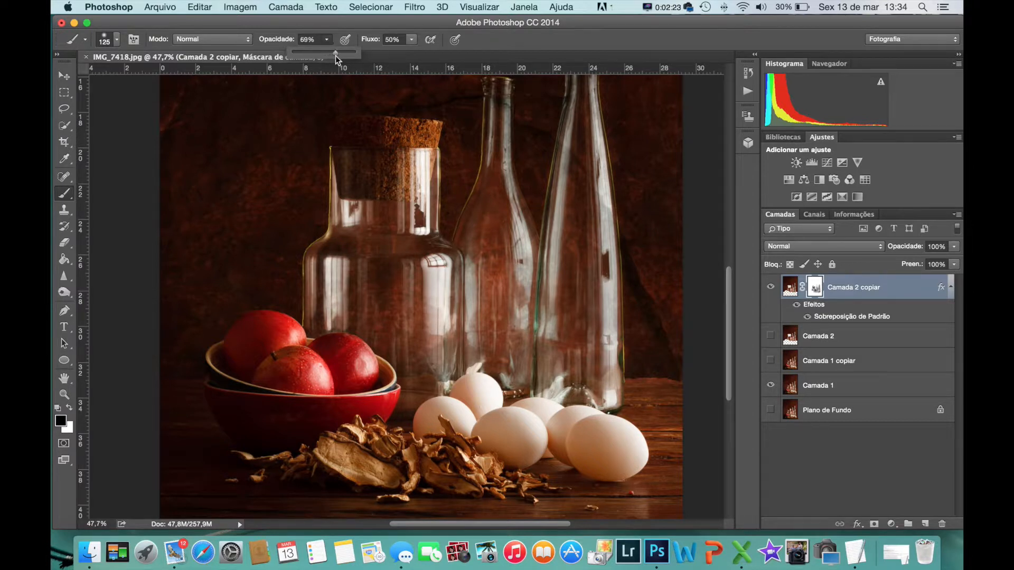
Step: Touch up the mask over the tall bottle and the area where jar and middle bottle meet, using brush size 125 at 74% opacity
{"action": "left_click", "coordinate": [613, 367]}
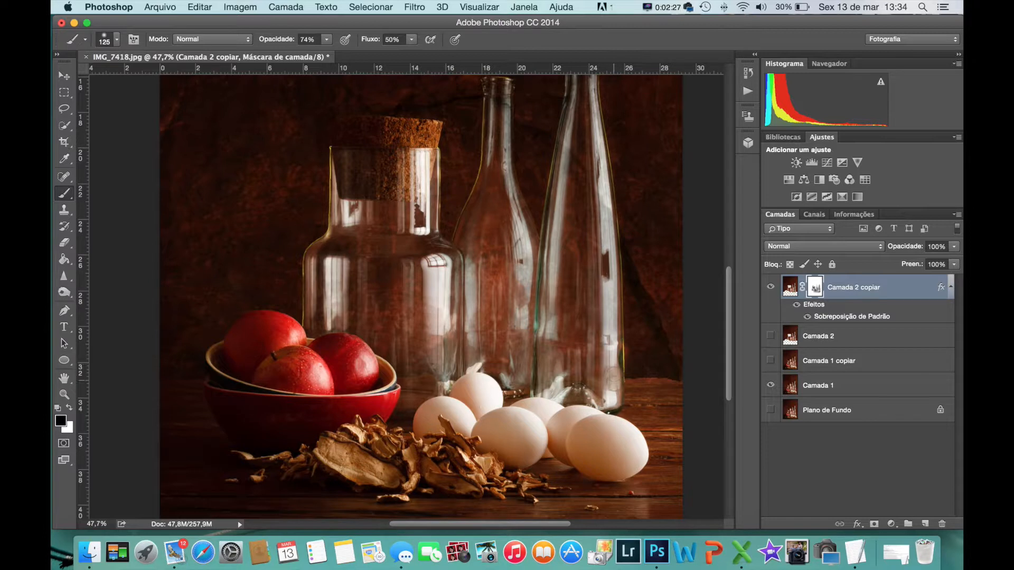
{"action": "left_click_drag", "start_coordinate": [557, 340], "coordinate": [561, 298]}
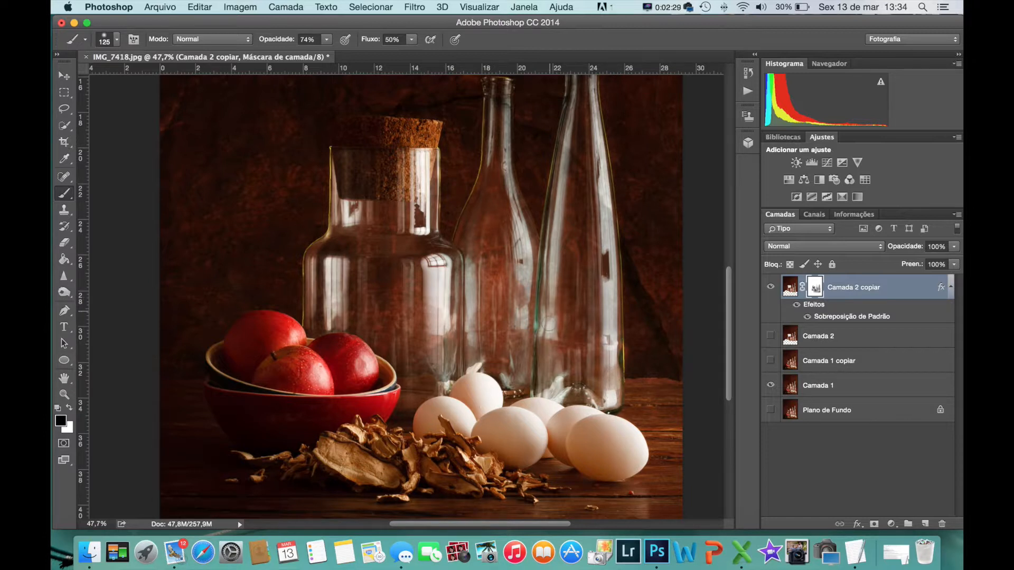
{"action": "left_click_drag", "start_coordinate": [543, 241], "coordinate": [541, 298]}
{"action": "left_click_drag", "start_coordinate": [603, 196], "coordinate": [611, 330]}
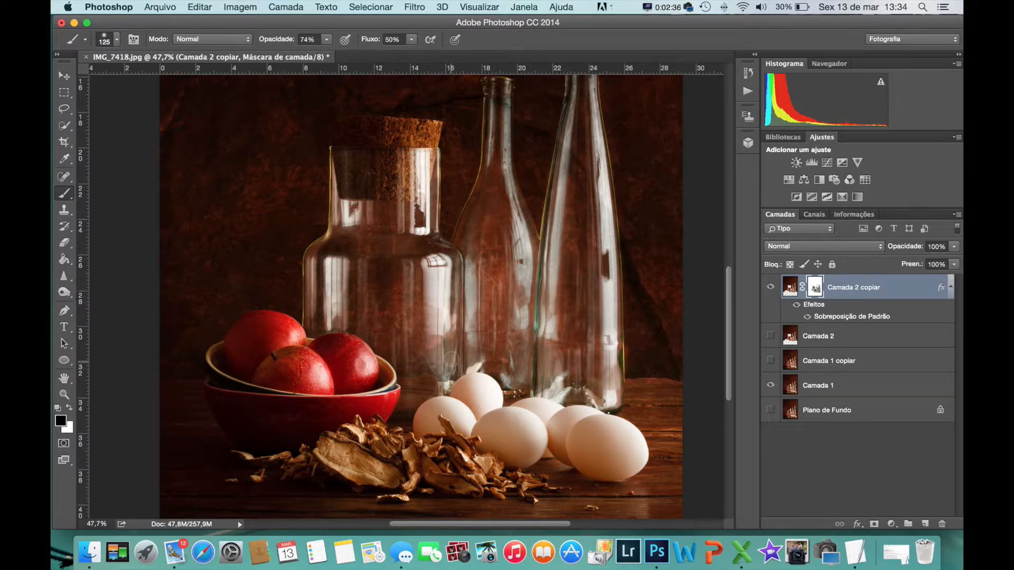
{"action": "left_click_drag", "start_coordinate": [431, 209], "coordinate": [458, 296]}
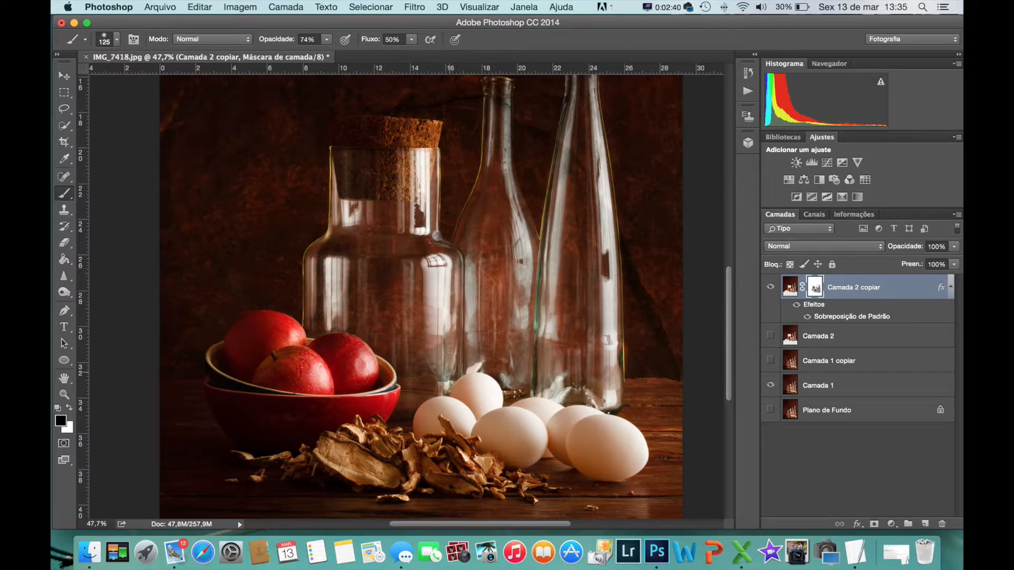
{"action": "mouse_move", "coordinate": [462, 344]}
{"action": "left_mouse_down"}
{"action": "mouse_move", "coordinate": [476, 365]}
{"action": "mouse_move", "coordinate": [475, 275]}
{"action": "left_mouse_up"}
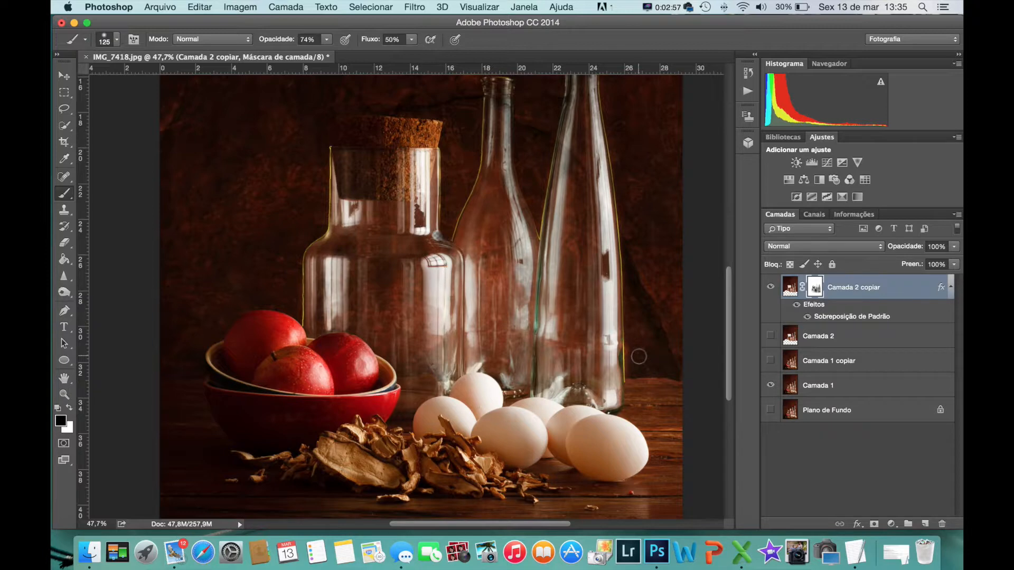
Step: Erase the mask spill from the background beside the tall bottle's lower right edge with the Eraser at size 45
{"action": "scroll", "coordinate": [644, 352], "scroll_direction": "up", "scroll_amount": 3}
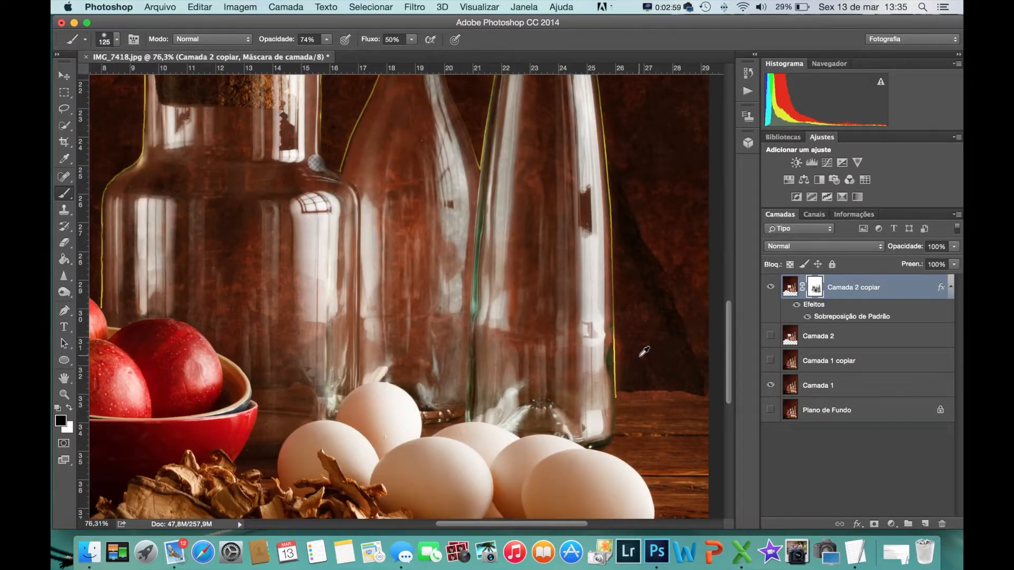
{"action": "scroll", "coordinate": [644, 352], "scroll_direction": "up", "scroll_amount": 3}
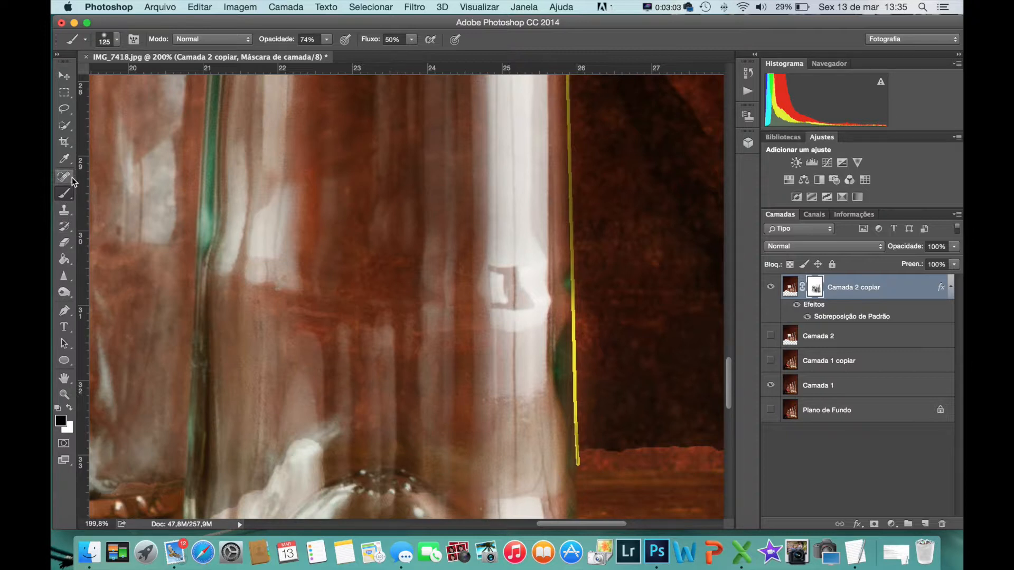
{"action": "left_click", "coordinate": [63, 242]}
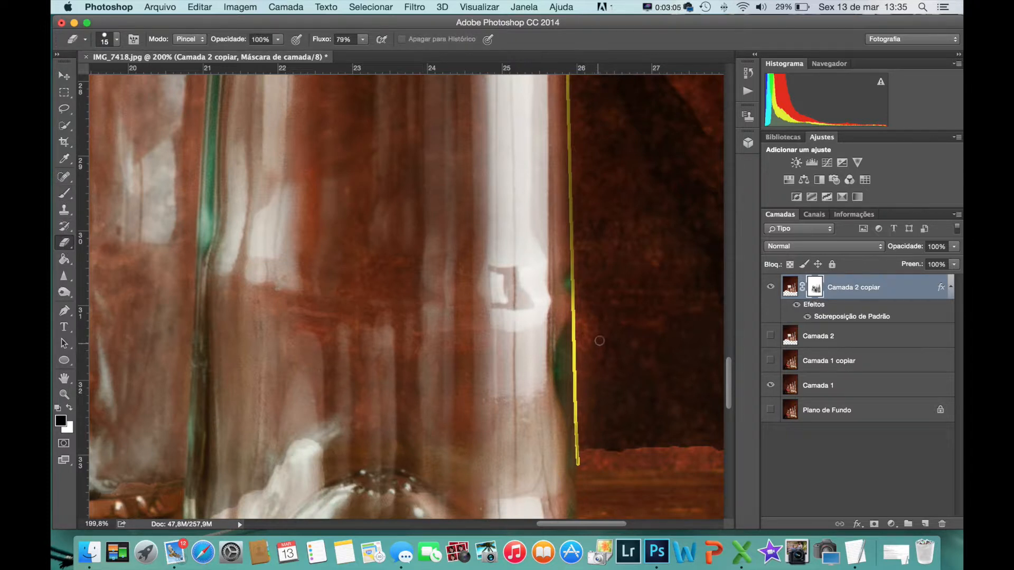
{"action": "key", "text": "bracketright"}
{"action": "mouse_move", "coordinate": [599, 337]}
{"action": "left_mouse_down"}
{"action": "mouse_move", "coordinate": [594, 363]}
{"action": "mouse_move", "coordinate": [591, 281]}
{"action": "mouse_move", "coordinate": [597, 443]}
{"action": "mouse_move", "coordinate": [593, 434]}
{"action": "left_mouse_up"}
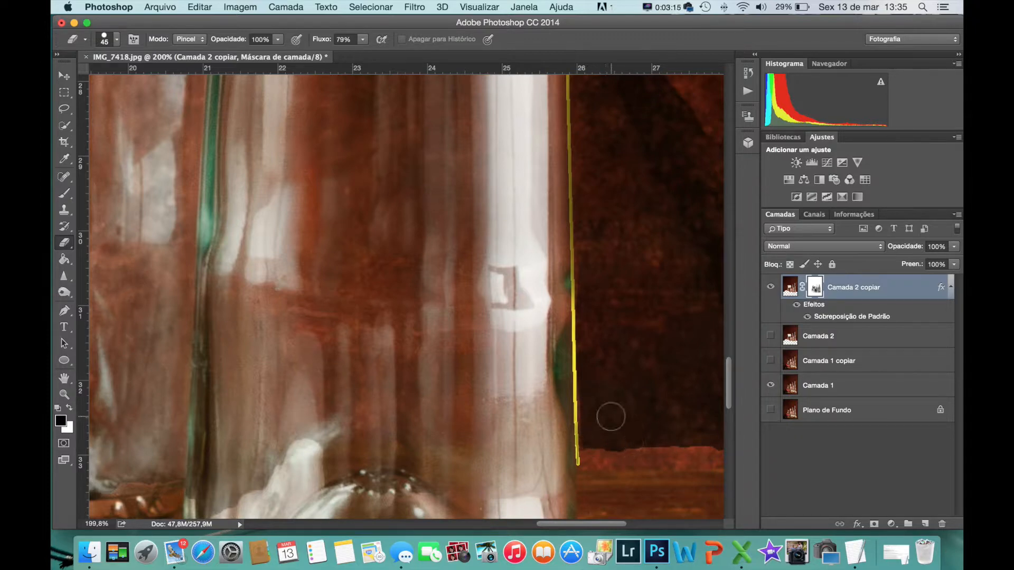
Step: Paint on the mask over the tall bottle's lip and neck with the Brush at size 125 and 74% opacity
{"action": "scroll", "coordinate": [611, 417], "scroll_direction": "down", "scroll_amount": 8}
{"action": "scroll", "coordinate": [611, 417], "scroll_direction": "right", "scroll_amount": 5}
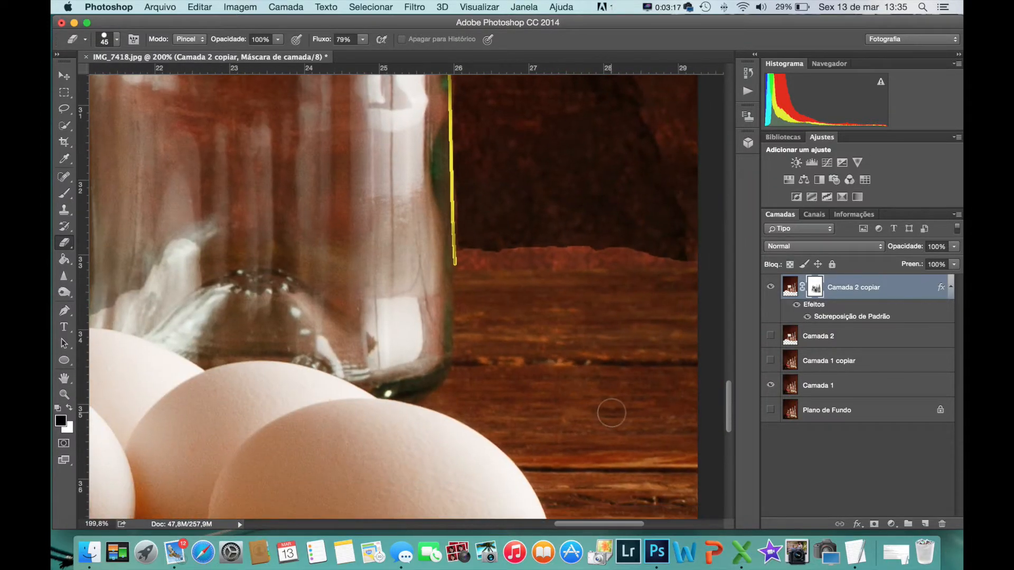
{"action": "scroll", "coordinate": [611, 412], "scroll_direction": "down", "scroll_amount": 10}
{"action": "scroll", "coordinate": [611, 412], "scroll_direction": "right", "scroll_amount": 5}
{"action": "scroll", "coordinate": [607, 410], "scroll_direction": "up", "scroll_amount": 10}
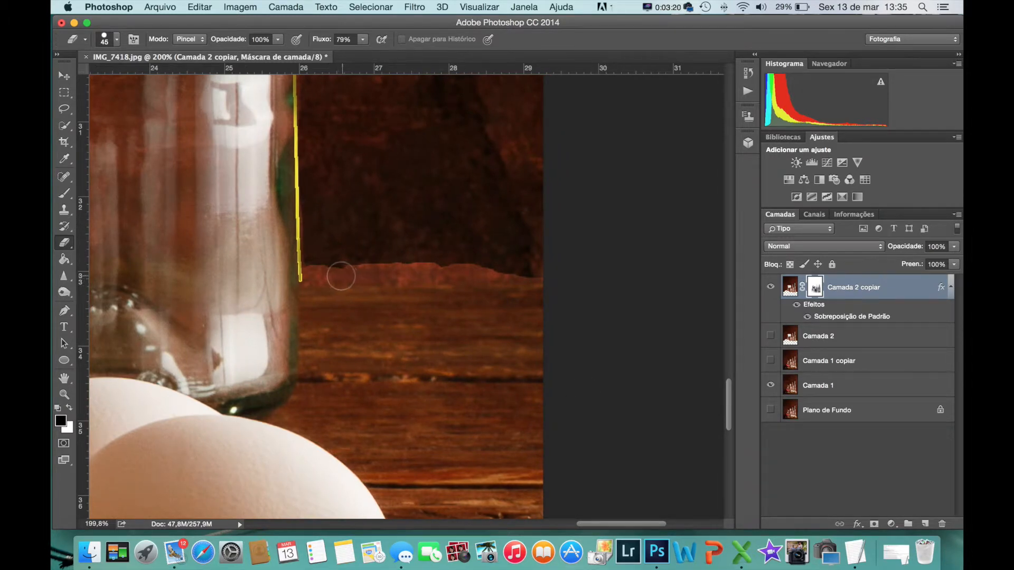
{"action": "scroll", "coordinate": [338, 275], "scroll_direction": "up", "scroll_amount": 10}
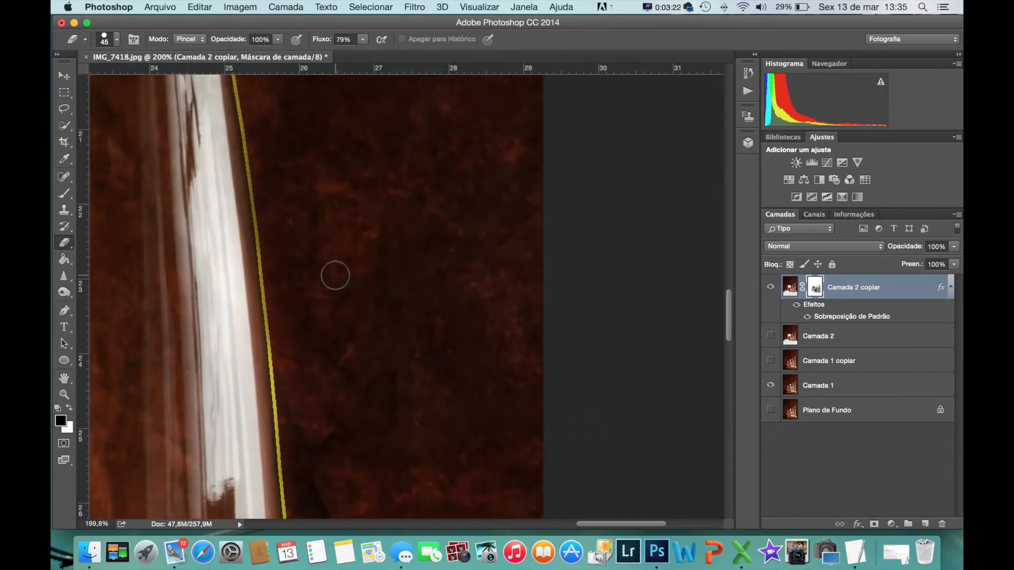
{"action": "scroll", "coordinate": [336, 275], "scroll_direction": "up", "scroll_amount": 7}
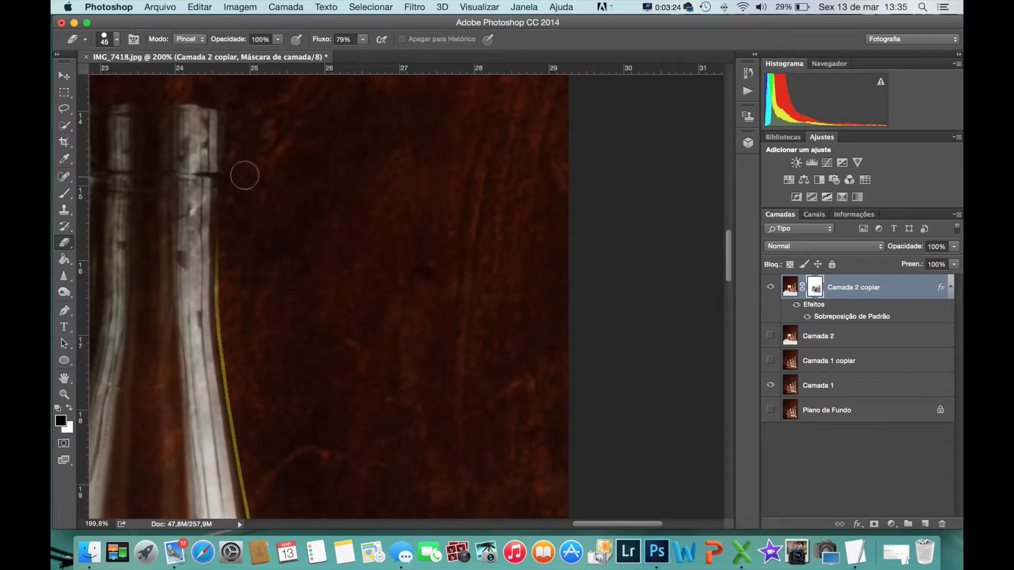
{"action": "left_click", "coordinate": [64, 193]}
{"action": "mouse_move", "coordinate": [177, 130]}
{"action": "left_mouse_down"}
{"action": "mouse_move", "coordinate": [177, 319]}
{"action": "mouse_move", "coordinate": [184, 138]}
{"action": "mouse_move", "coordinate": [191, 144]}
{"action": "mouse_move", "coordinate": [176, 157]}
{"action": "mouse_move", "coordinate": [162, 227]}
{"action": "mouse_move", "coordinate": [173, 183]}
{"action": "mouse_move", "coordinate": [170, 347]}
{"action": "mouse_move", "coordinate": [141, 146]}
{"action": "mouse_move", "coordinate": [138, 369]}
{"action": "mouse_move", "coordinate": [154, 245]}
{"action": "left_mouse_up"}
{"action": "scroll", "coordinate": [154, 232], "scroll_direction": "up", "scroll_amount": 10}
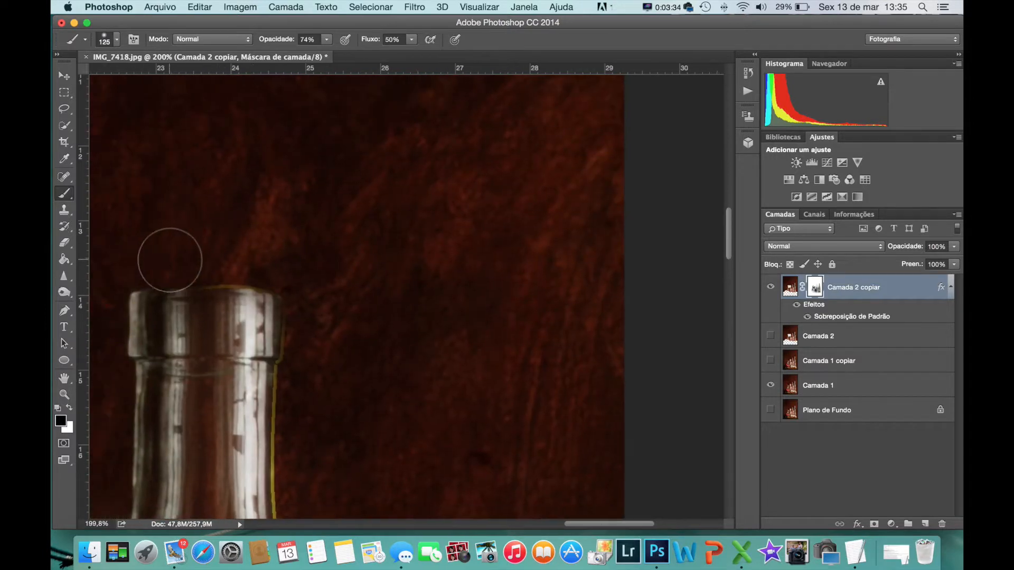
{"action": "scroll", "coordinate": [170, 260], "scroll_direction": "left", "scroll_amount": 3}
{"action": "mouse_move", "coordinate": [204, 305]}
{"action": "left_mouse_down"}
{"action": "mouse_move", "coordinate": [202, 349]}
{"action": "mouse_move", "coordinate": [226, 312]}
{"action": "mouse_move", "coordinate": [256, 312]}
{"action": "mouse_move", "coordinate": [186, 308]}
{"action": "mouse_move", "coordinate": [177, 315]}
{"action": "mouse_move", "coordinate": [273, 313]}
{"action": "mouse_move", "coordinate": [172, 309]}
{"action": "mouse_move", "coordinate": [191, 395]}
{"action": "mouse_move", "coordinate": [174, 483]}
{"action": "mouse_move", "coordinate": [190, 427]}
{"action": "mouse_move", "coordinate": [178, 324]}
{"action": "mouse_move", "coordinate": [191, 334]}
{"action": "mouse_move", "coordinate": [207, 220]}
{"action": "mouse_move", "coordinate": [179, 418]}
{"action": "mouse_move", "coordinate": [207, 268]}
{"action": "left_mouse_up"}
{"action": "scroll", "coordinate": [190, 335], "scroll_direction": "up", "scroll_amount": 2}
Step: Mask the texture off the tall bottle's left side, following its long reflection from below the neck down to the body
{"action": "scroll", "coordinate": [191, 335], "scroll_direction": "down", "scroll_amount": 10}
{"action": "scroll", "coordinate": [207, 266], "scroll_direction": "down", "scroll_amount": 10}
{"action": "scroll", "coordinate": [207, 266], "scroll_direction": "left", "scroll_amount": 3}
{"action": "mouse_move", "coordinate": [255, 233]}
{"action": "left_mouse_down"}
{"action": "mouse_move", "coordinate": [237, 362]}
{"action": "mouse_move", "coordinate": [235, 267]}
{"action": "mouse_move", "coordinate": [229, 370]}
{"action": "mouse_move", "coordinate": [194, 448]}
{"action": "left_mouse_up"}
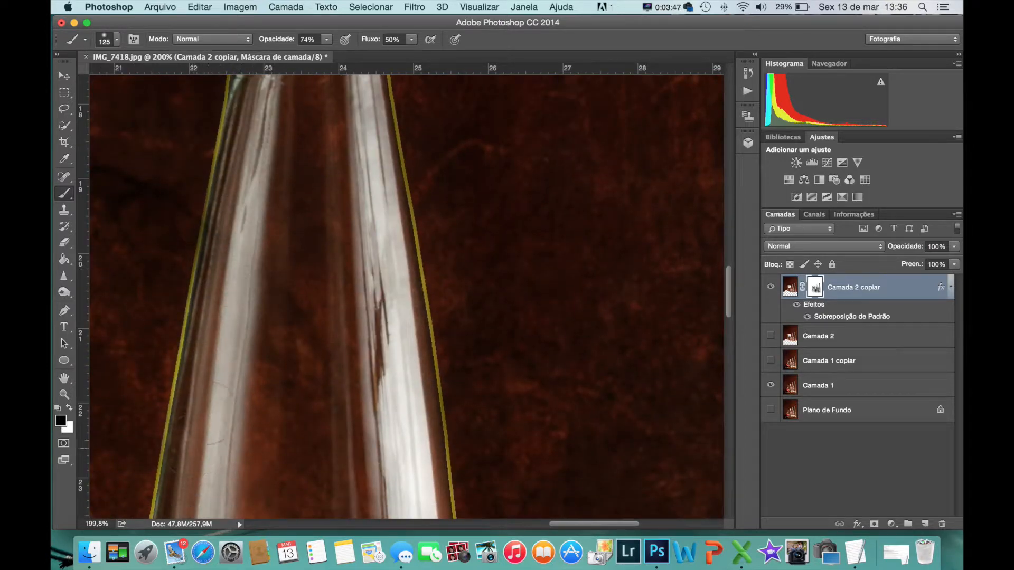
{"action": "scroll", "coordinate": [224, 351], "scroll_direction": "down", "scroll_amount": 10}
{"action": "scroll", "coordinate": [224, 351], "scroll_direction": "left", "scroll_amount": 2}
{"action": "left_click_drag", "start_coordinate": [227, 317], "coordinate": [187, 457]}
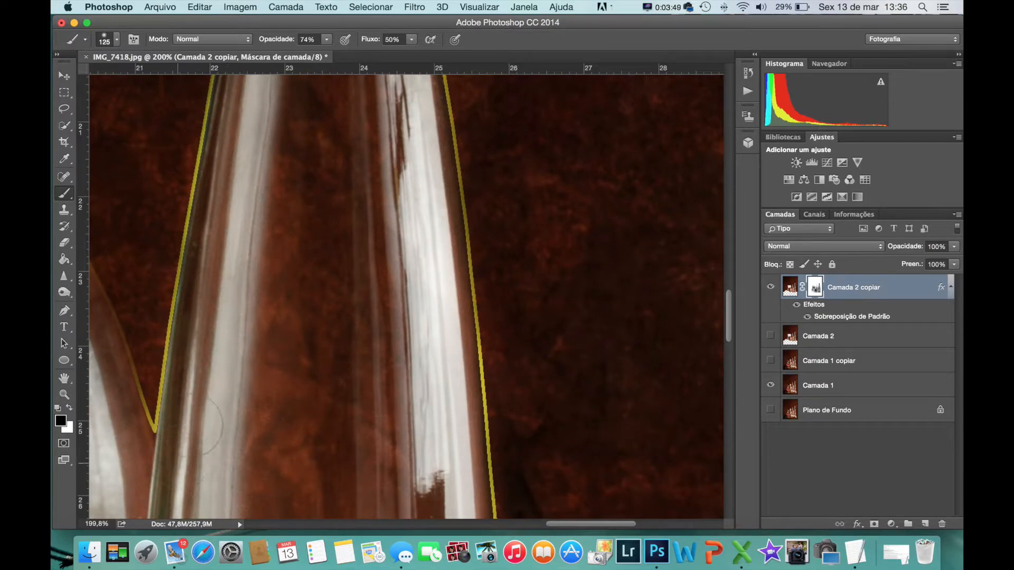
Step: Paint on the mask over the middle bottle's right-hand reflection from the shoulder up through the neck to the rim
{"action": "scroll", "coordinate": [195, 438], "scroll_direction": "up", "scroll_amount": 3}
{"action": "scroll", "coordinate": [196, 439], "scroll_direction": "left", "scroll_amount": 12}
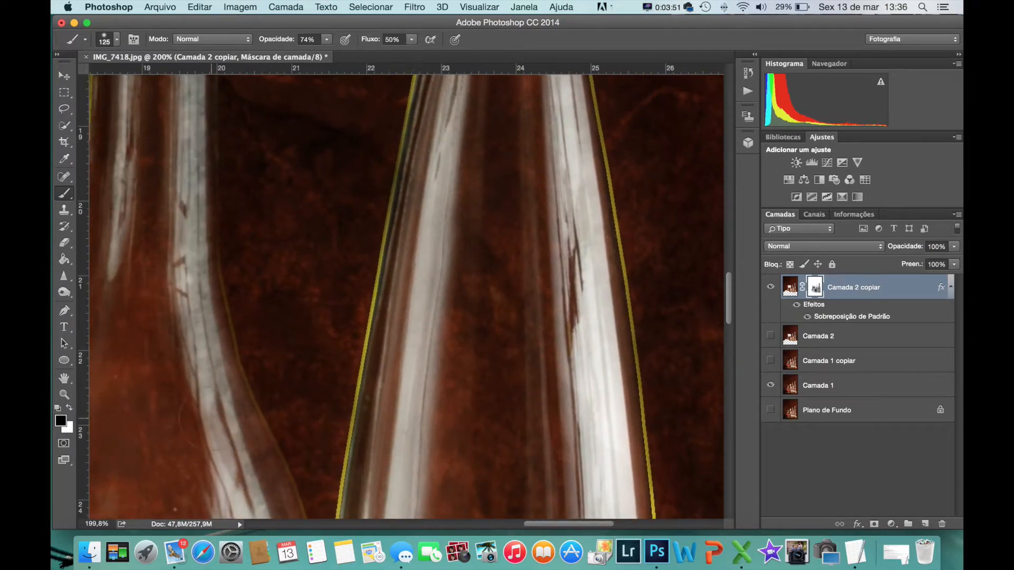
{"action": "scroll", "coordinate": [304, 265], "scroll_direction": "left", "scroll_amount": 7}
{"action": "scroll", "coordinate": [304, 264], "scroll_direction": "down", "scroll_amount": 3}
{"action": "scroll", "coordinate": [304, 264], "scroll_direction": "right", "scroll_amount": 4}
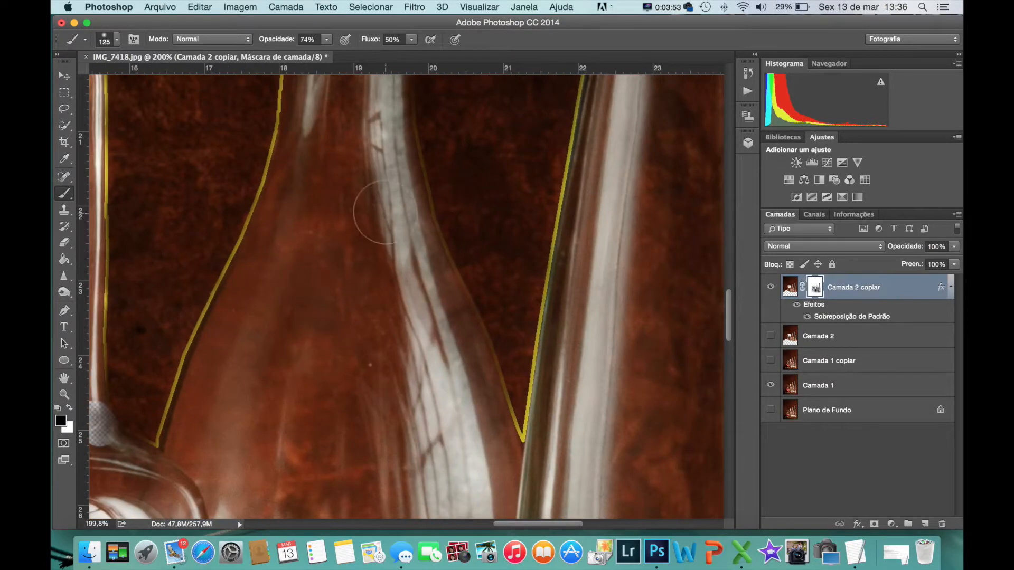
{"action": "mouse_move", "coordinate": [392, 204]}
{"action": "left_mouse_down"}
{"action": "mouse_move", "coordinate": [468, 409]}
{"action": "mouse_move", "coordinate": [406, 227]}
{"action": "mouse_move", "coordinate": [365, 172]}
{"action": "left_mouse_up"}
{"action": "scroll", "coordinate": [365, 172], "scroll_direction": "up", "scroll_amount": 8}
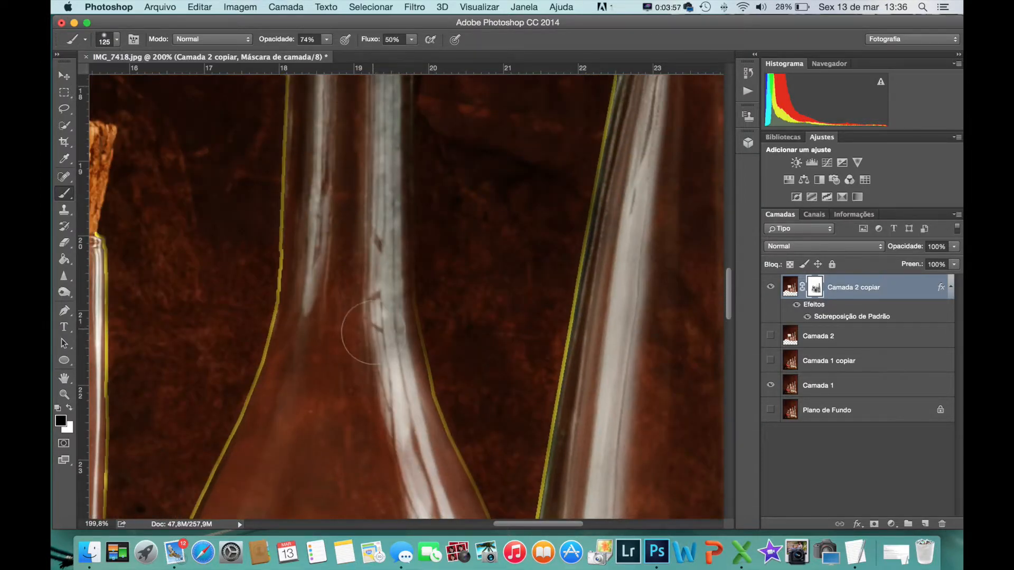
{"action": "left_click_drag", "start_coordinate": [377, 252], "coordinate": [356, 158]}
{"action": "scroll", "coordinate": [355, 176], "scroll_direction": "up", "scroll_amount": 7}
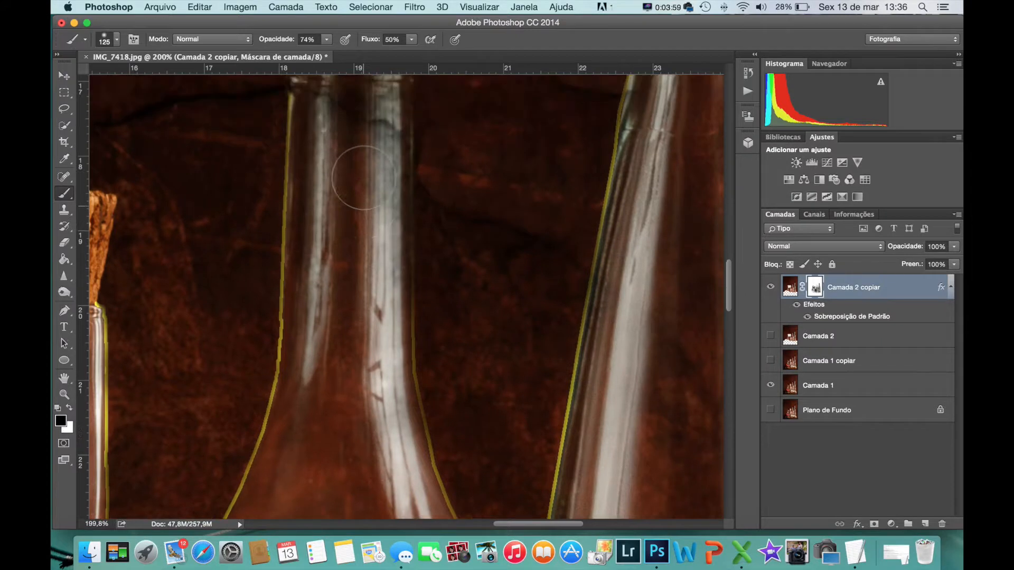
{"action": "mouse_move", "coordinate": [339, 297]}
{"action": "left_mouse_down"}
{"action": "mouse_move", "coordinate": [369, 273]}
{"action": "mouse_move", "coordinate": [381, 139]}
{"action": "mouse_move", "coordinate": [383, 211]}
{"action": "mouse_move", "coordinate": [367, 292]}
{"action": "mouse_move", "coordinate": [381, 373]}
{"action": "mouse_move", "coordinate": [371, 150]}
{"action": "mouse_move", "coordinate": [327, 141]}
{"action": "mouse_move", "coordinate": [356, 125]}
{"action": "mouse_move", "coordinate": [376, 128]}
{"action": "mouse_move", "coordinate": [332, 155]}
{"action": "mouse_move", "coordinate": [324, 427]}
{"action": "mouse_move", "coordinate": [334, 95]}
{"action": "mouse_move", "coordinate": [322, 139]}
{"action": "mouse_move", "coordinate": [312, 125]}
{"action": "mouse_move", "coordinate": [393, 129]}
{"action": "left_mouse_up"}
{"action": "scroll", "coordinate": [364, 187], "scroll_direction": "up", "scroll_amount": 1}
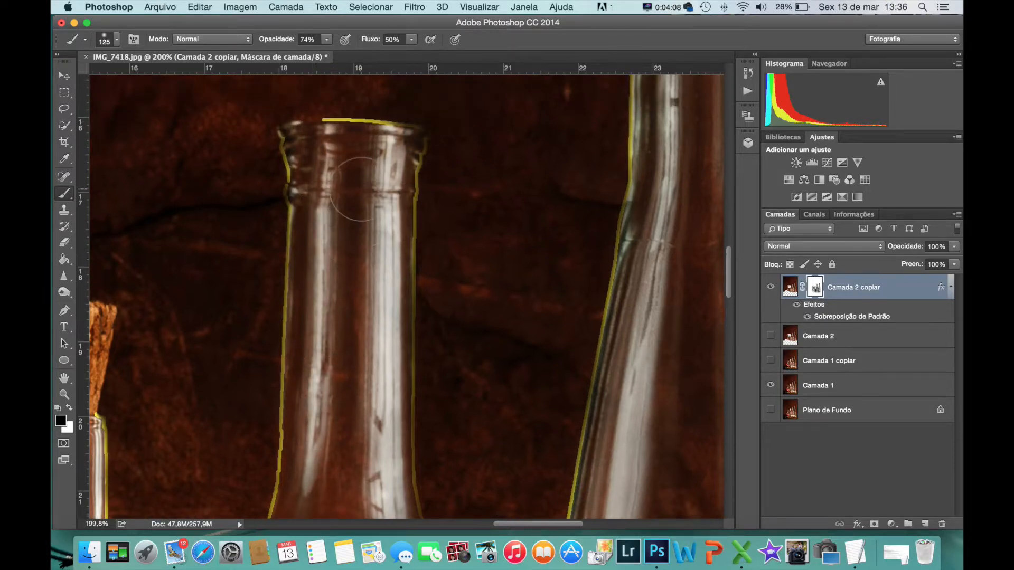
Step: Mask the texture off the jar's lower right body, around the lower end of its large reflection above the eggs
{"action": "scroll", "coordinate": [365, 187], "scroll_direction": "left", "scroll_amount": 5}
{"action": "scroll", "coordinate": [364, 187], "scroll_direction": "down", "scroll_amount": 2}
{"action": "scroll", "coordinate": [364, 186], "scroll_direction": "left", "scroll_amount": 7}
{"action": "scroll", "coordinate": [365, 186], "scroll_direction": "down", "scroll_amount": 2}
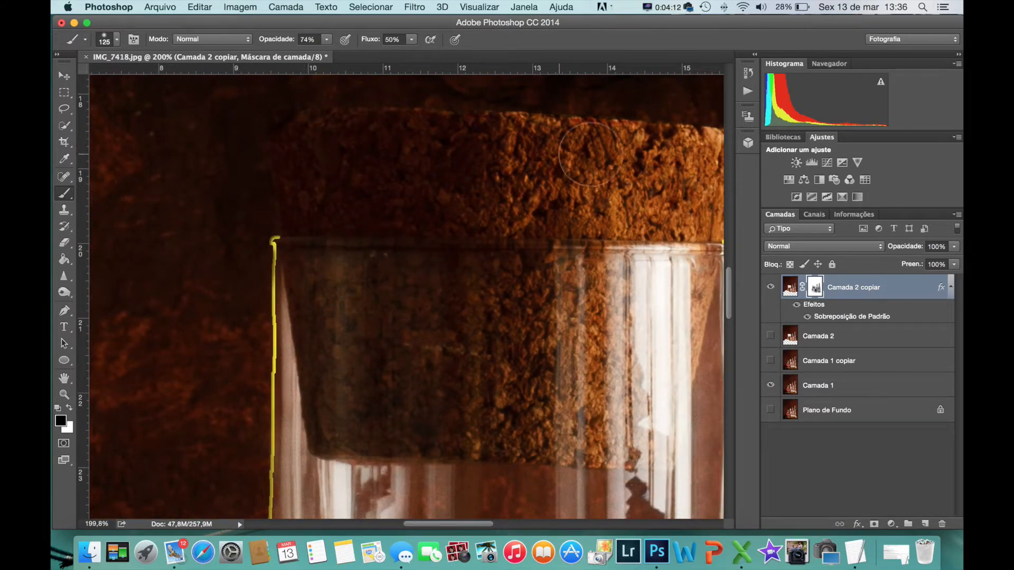
{"action": "scroll", "coordinate": [617, 164], "scroll_direction": "down", "scroll_amount": 10}
{"action": "scroll", "coordinate": [617, 165], "scroll_direction": "right", "scroll_amount": 1}
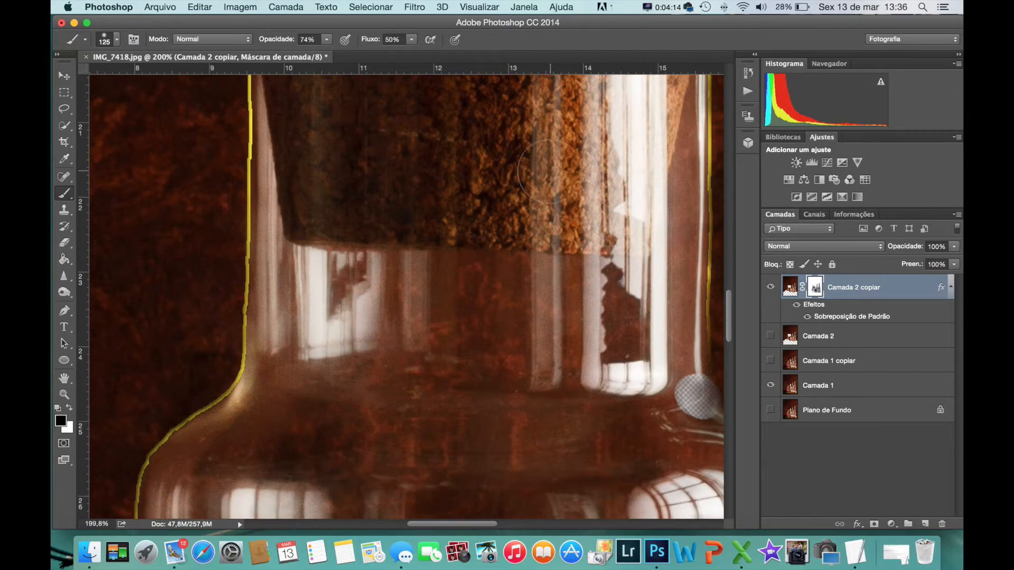
{"action": "scroll", "coordinate": [501, 208], "scroll_direction": "down", "scroll_amount": 3}
{"action": "scroll", "coordinate": [475, 227], "scroll_direction": "right", "scroll_amount": 1}
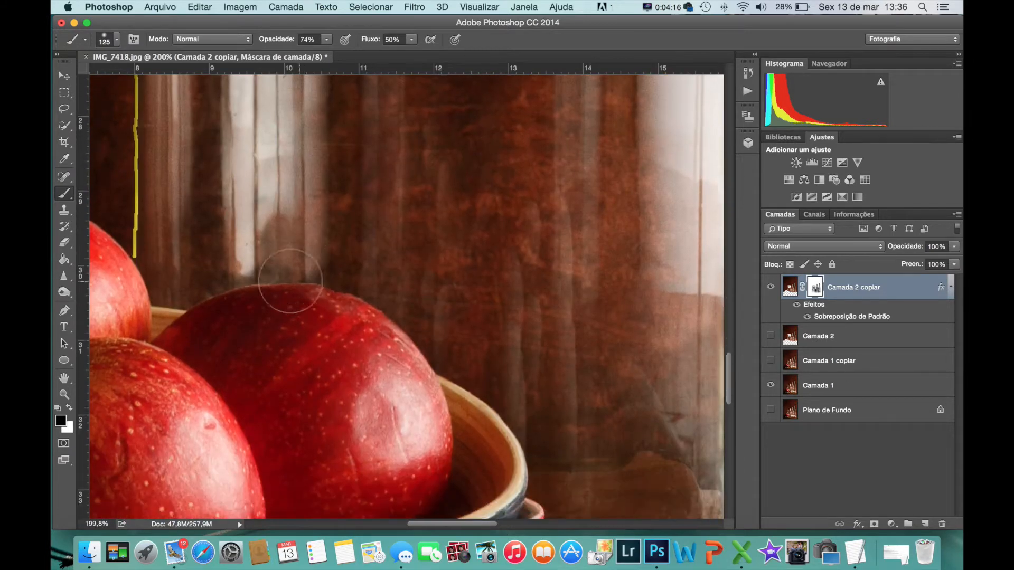
{"action": "scroll", "coordinate": [475, 306], "scroll_direction": "right", "scroll_amount": 2}
{"action": "scroll", "coordinate": [476, 306], "scroll_direction": "down", "scroll_amount": 1}
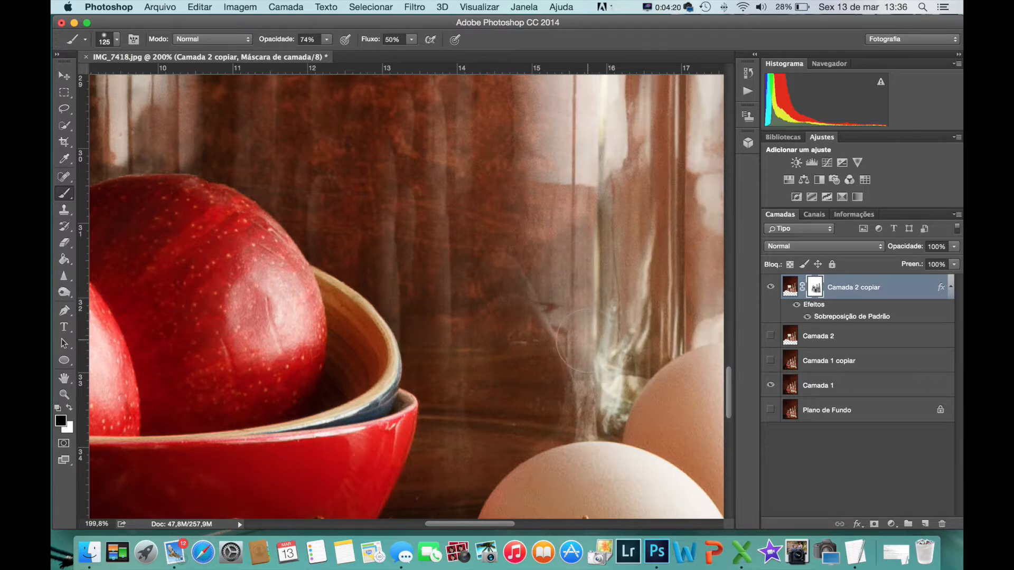
{"action": "scroll", "coordinate": [583, 341], "scroll_direction": "down", "scroll_amount": 3}
{"action": "scroll", "coordinate": [586, 330], "scroll_direction": "up", "scroll_amount": 6}
{"action": "mouse_move", "coordinate": [545, 384]}
{"action": "left_mouse_down"}
{"action": "mouse_move", "coordinate": [551, 416]}
{"action": "mouse_move", "coordinate": [586, 455]}
{"action": "left_mouse_up"}
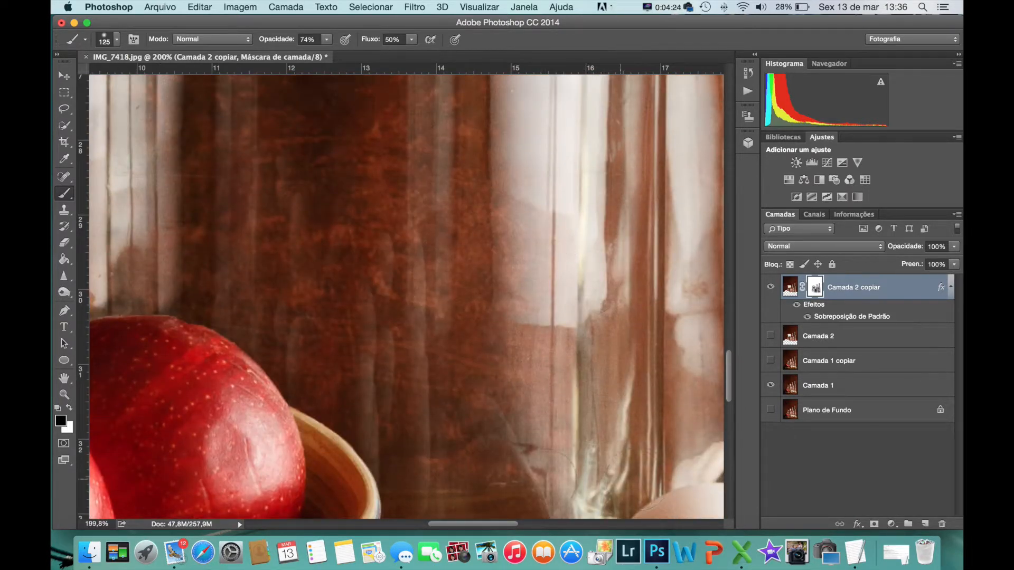
Step: Paint on the mask over the lower end of the jar's left reflections, just above the apples
{"action": "scroll", "coordinate": [505, 452], "scroll_direction": "down", "scroll_amount": 4}
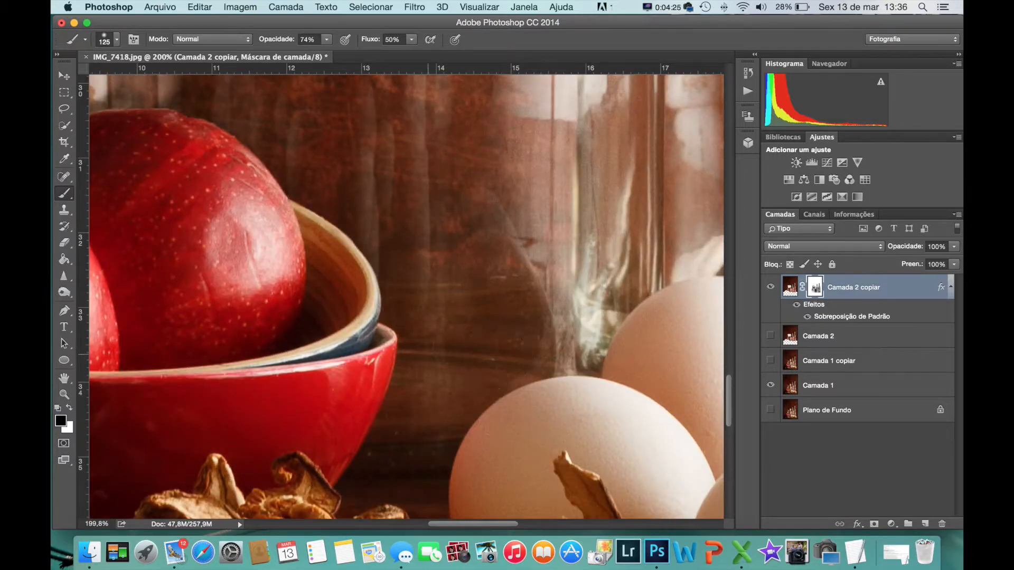
{"action": "scroll", "coordinate": [576, 311], "scroll_direction": "left", "scroll_amount": 8}
{"action": "scroll", "coordinate": [575, 312], "scroll_direction": "up", "scroll_amount": 4}
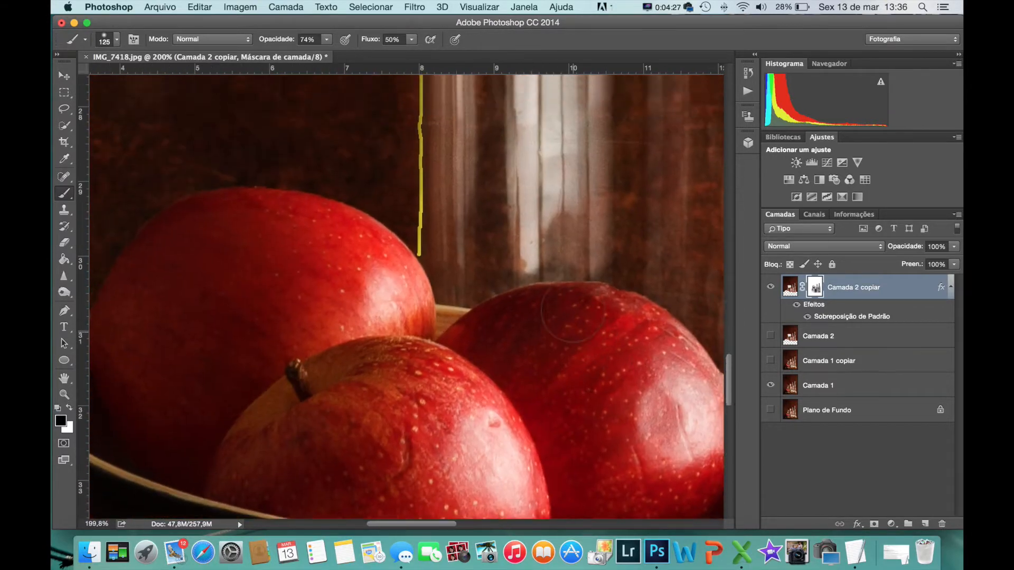
{"action": "scroll", "coordinate": [520, 287], "scroll_direction": "down", "scroll_amount": 2}
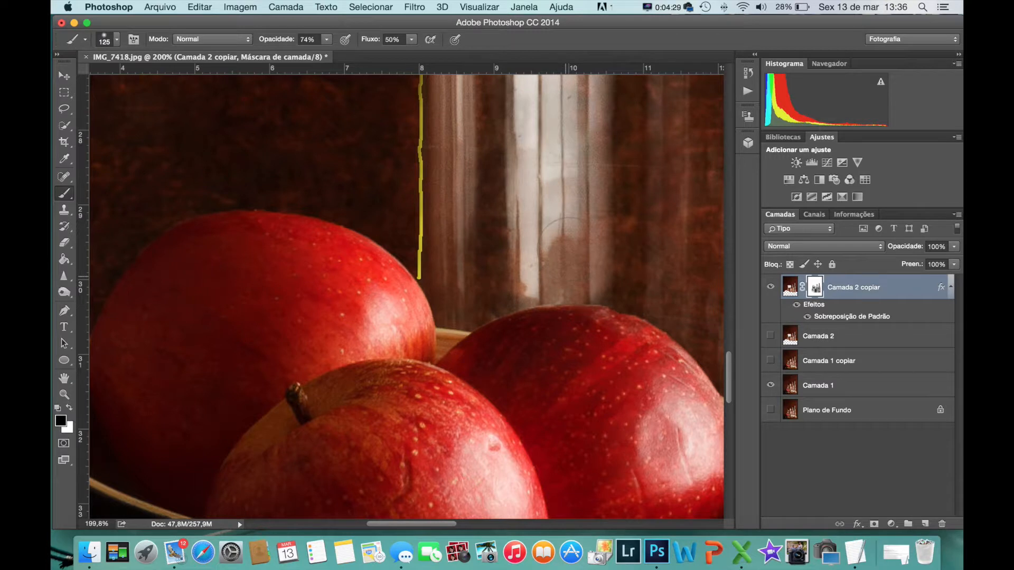
{"action": "mouse_move", "coordinate": [518, 307]}
{"action": "left_mouse_down"}
{"action": "mouse_move", "coordinate": [452, 319]}
{"action": "mouse_move", "coordinate": [458, 285]}
{"action": "left_mouse_up"}
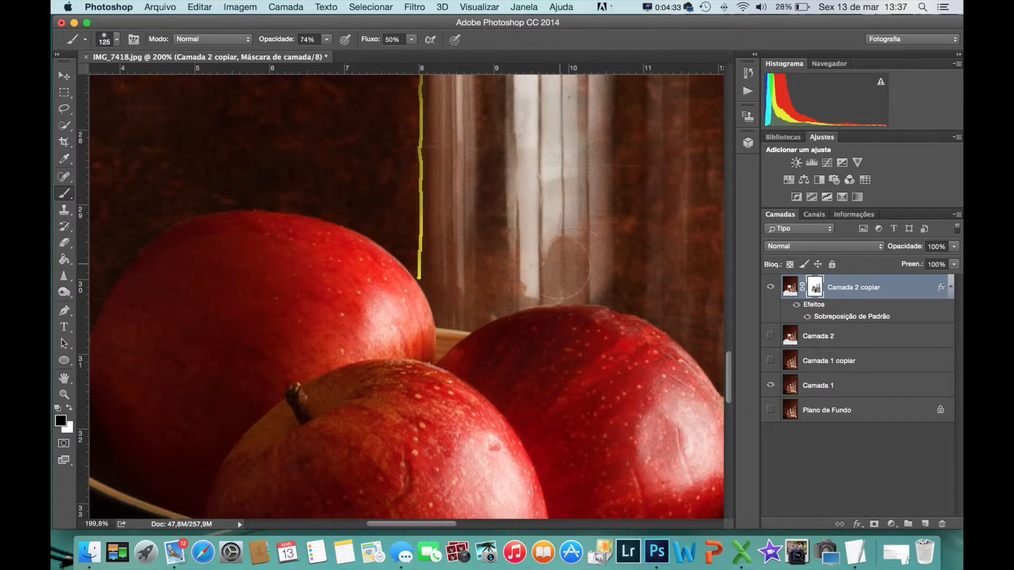
Step: Hide the Camada 1 layer with the yellow guide outlines and show Plano de Fundo in its place
{"action": "scroll", "coordinate": [525, 306], "scroll_direction": "down", "scroll_amount": 4}
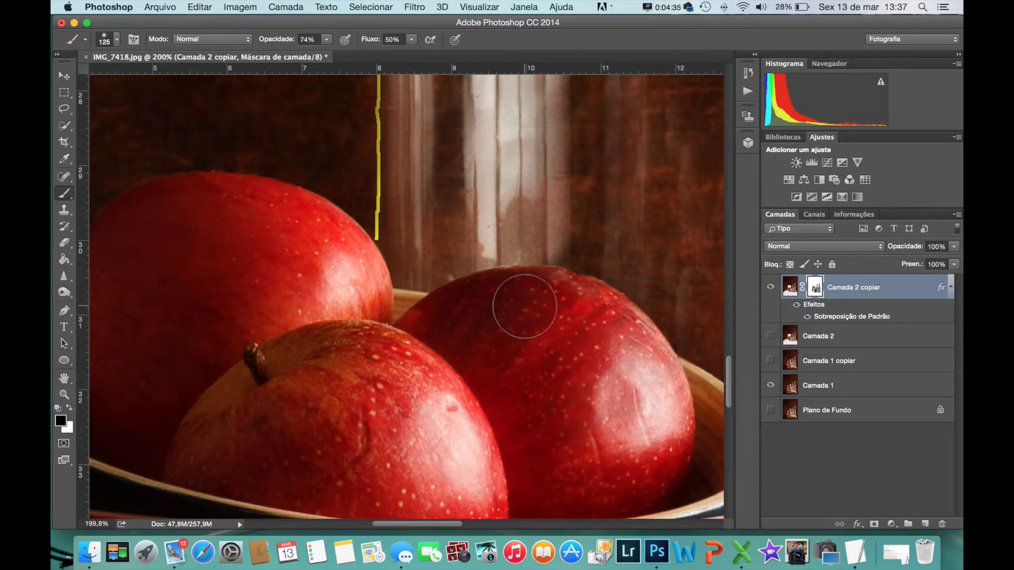
{"action": "scroll", "coordinate": [525, 306], "scroll_direction": "down", "scroll_amount": 12}
{"action": "scroll", "coordinate": [525, 304], "scroll_direction": "up", "scroll_amount": 12}
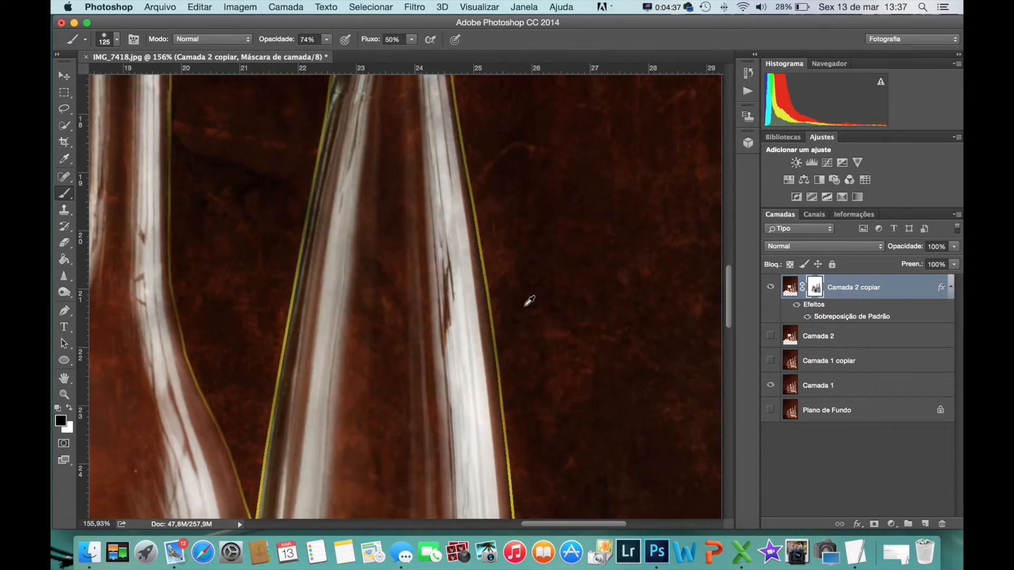
{"action": "scroll", "coordinate": [525, 303], "scroll_direction": "down", "scroll_amount": 5}
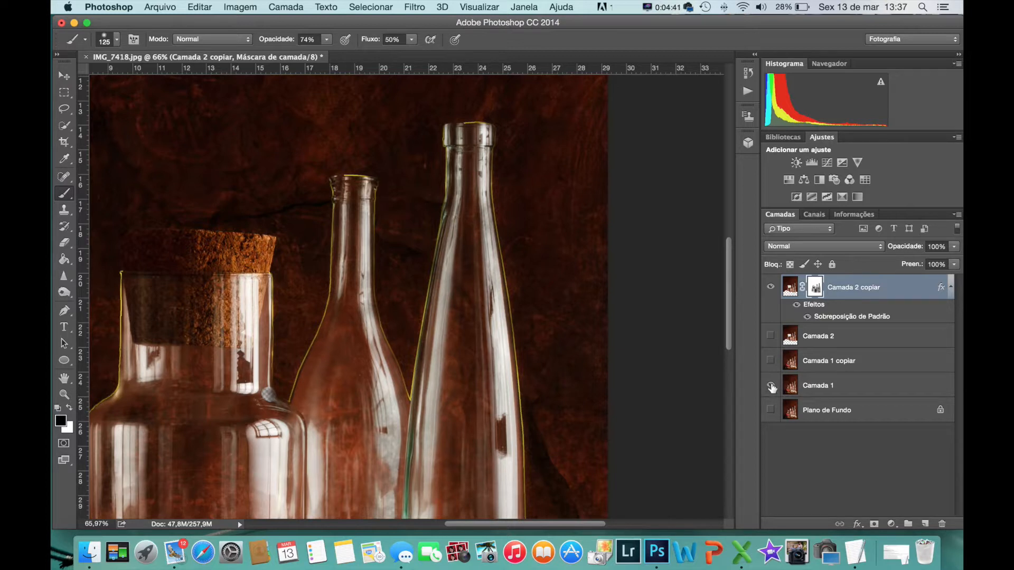
{"action": "left_click", "coordinate": [770, 387]}
Step: Examine the masked jar and bottles against the clean background for places that still need correction
{"action": "scroll", "coordinate": [404, 399], "scroll_direction": "down", "scroll_amount": 10}
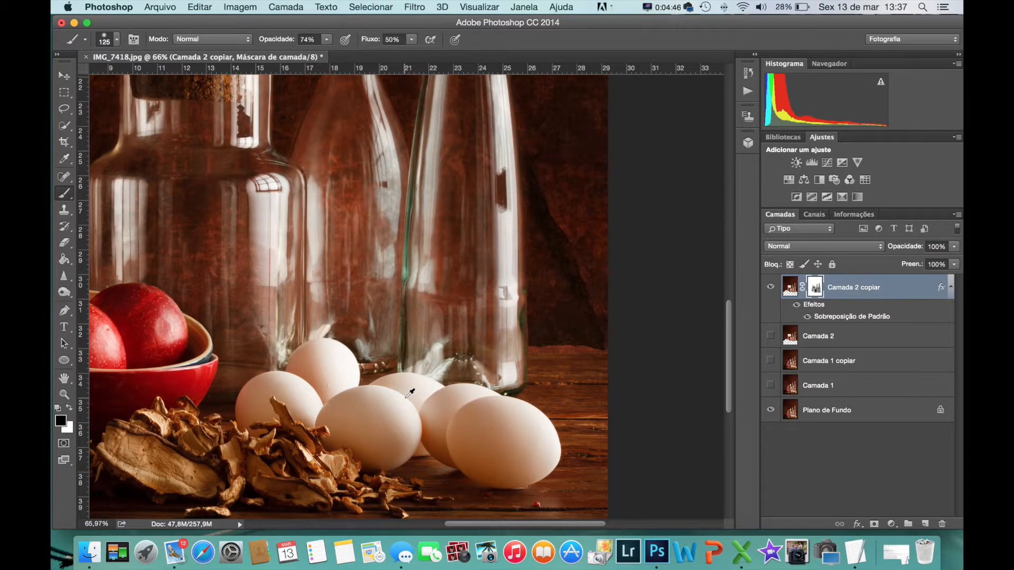
{"action": "scroll", "coordinate": [406, 397], "scroll_direction": "up", "scroll_amount": 5}
{"action": "scroll", "coordinate": [406, 397], "scroll_direction": "down", "scroll_amount": 10}
{"action": "scroll", "coordinate": [406, 398], "scroll_direction": "up", "scroll_amount": 8}
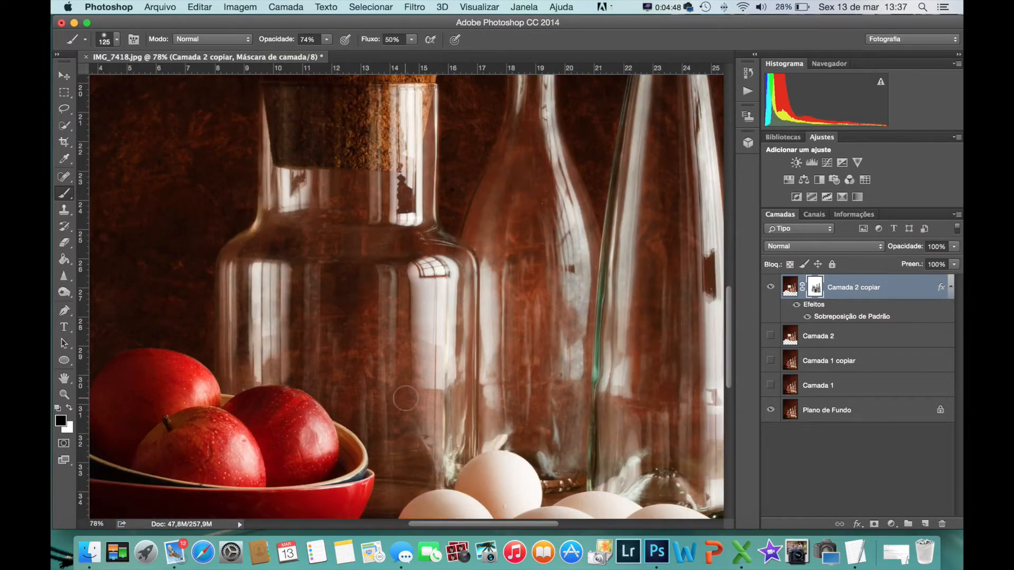
{"action": "scroll", "coordinate": [487, 272], "scroll_direction": "down", "scroll_amount": 2}
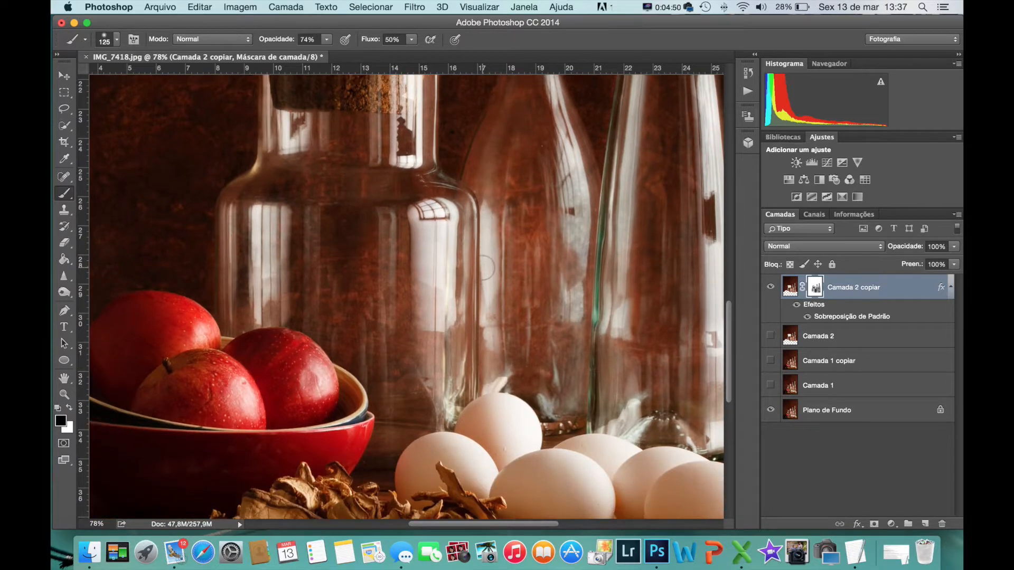
{"action": "scroll", "coordinate": [484, 278], "scroll_direction": "up", "scroll_amount": 5}
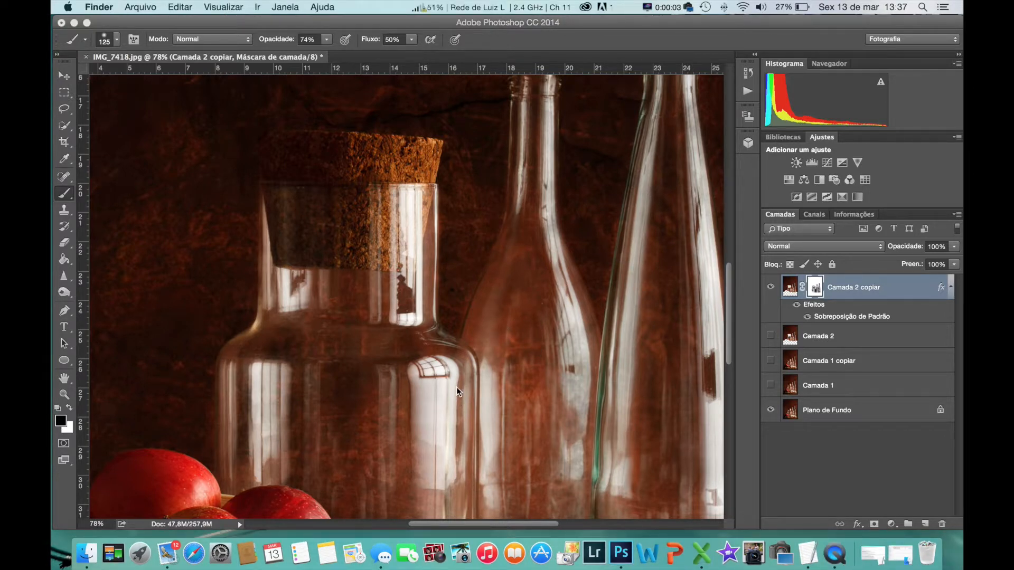
{"action": "scroll", "coordinate": [458, 394], "scroll_direction": "down", "scroll_amount": 5}
{"action": "scroll", "coordinate": [457, 394], "scroll_direction": "right", "scroll_amount": 3}
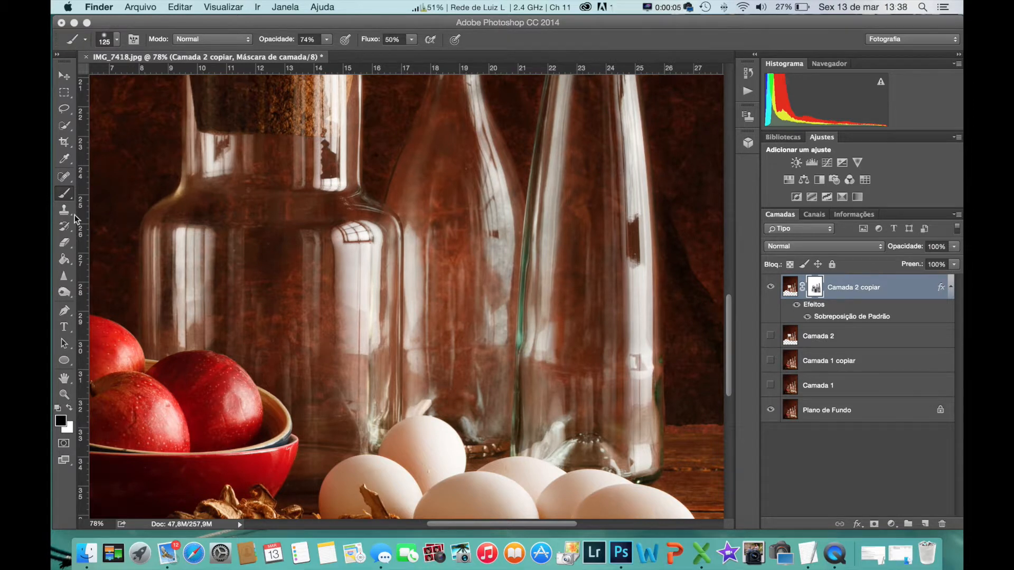
Step: Switch to the standard eraser for the Camada 2 copiar mask, sized 175 px with 55% opacity
{"action": "left_click", "coordinate": [67, 250]}
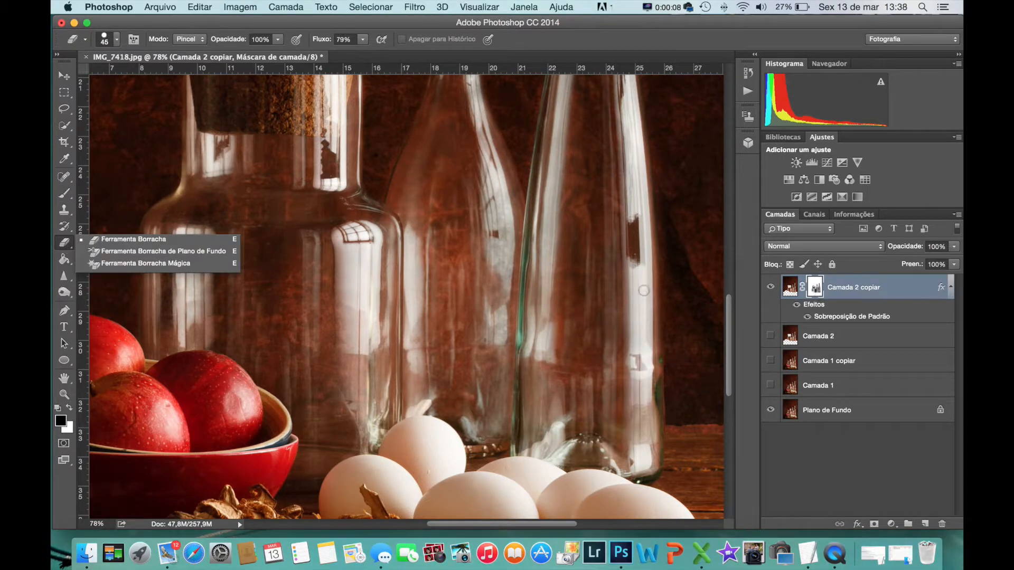
{"action": "left_click", "coordinate": [119, 240]}
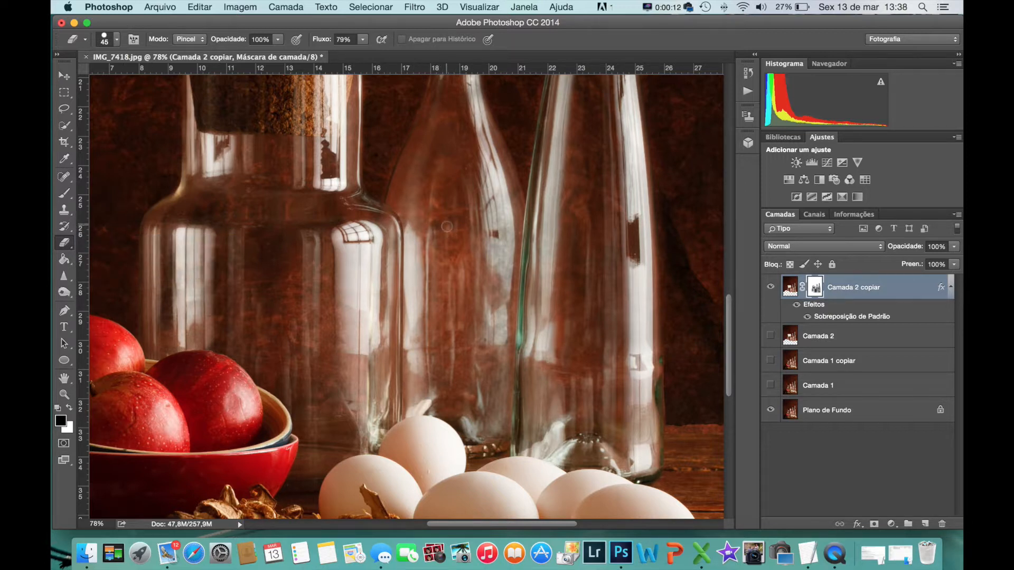
{"action": "key", "text": "bracketright"}
{"action": "key", "text": "bracketright"}
{"action": "key", "text": "bracketright"}
{"action": "key", "text": "bracketright"}
{"action": "key", "text": "bracketright"}
{"action": "left_click", "coordinate": [279, 40]}
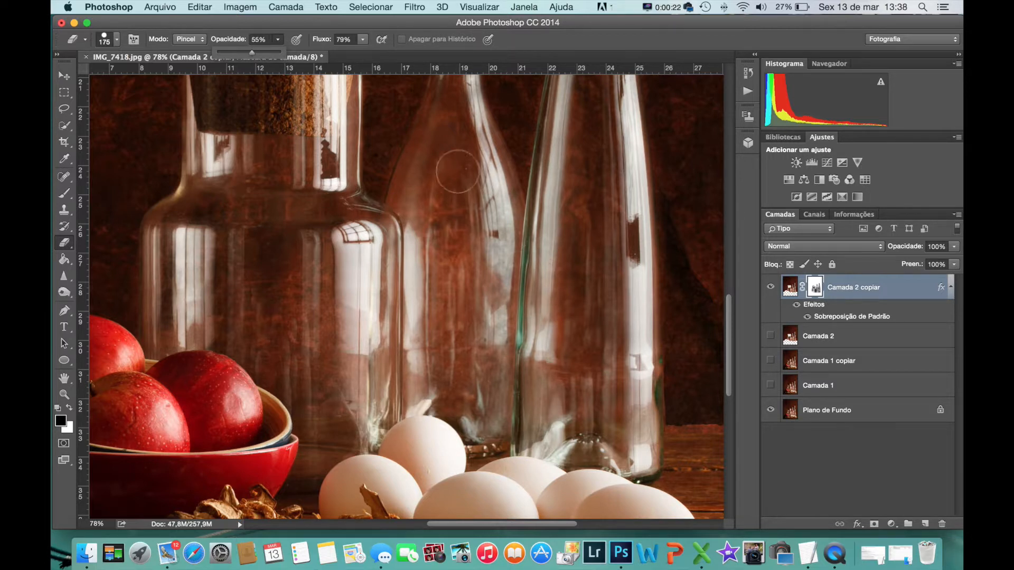
Step: Try erasing on the mask down the middle bottle's body, then undo the erasing
{"action": "left_click_drag", "start_coordinate": [456, 159], "coordinate": [457, 346]}
{"action": "mouse_move", "coordinate": [440, 202]}
{"action": "left_mouse_down"}
{"action": "mouse_move", "coordinate": [445, 146]}
{"action": "mouse_move", "coordinate": [415, 189]}
{"action": "mouse_move", "coordinate": [410, 228]}
{"action": "mouse_move", "coordinate": [424, 256]}
{"action": "mouse_move", "coordinate": [446, 249]}
{"action": "mouse_move", "coordinate": [464, 178]}
{"action": "mouse_move", "coordinate": [446, 373]}
{"action": "mouse_move", "coordinate": [454, 390]}
{"action": "mouse_move", "coordinate": [442, 240]}
{"action": "mouse_move", "coordinate": [459, 331]}
{"action": "left_mouse_up"}
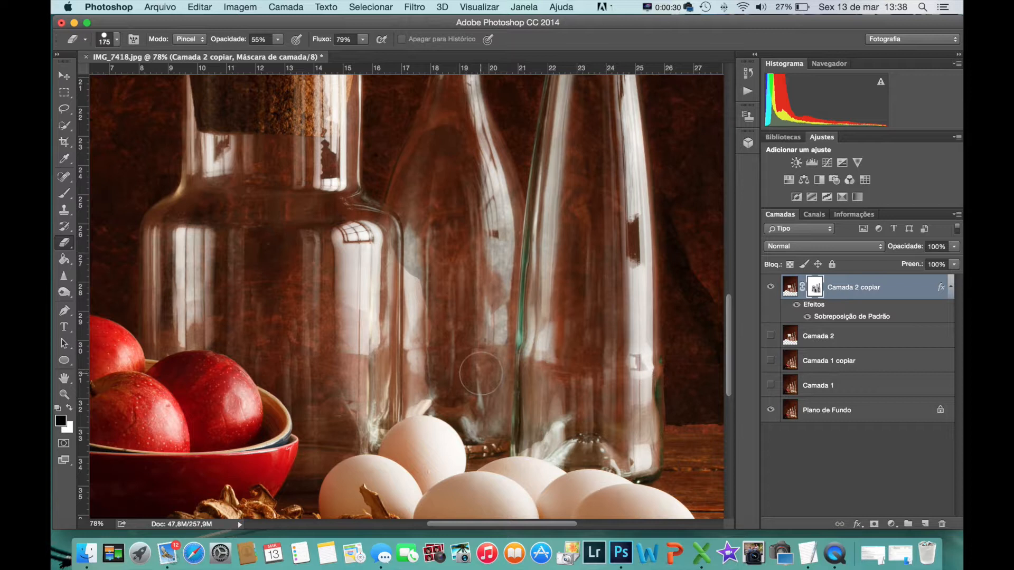
{"action": "key", "text": "super+z"}
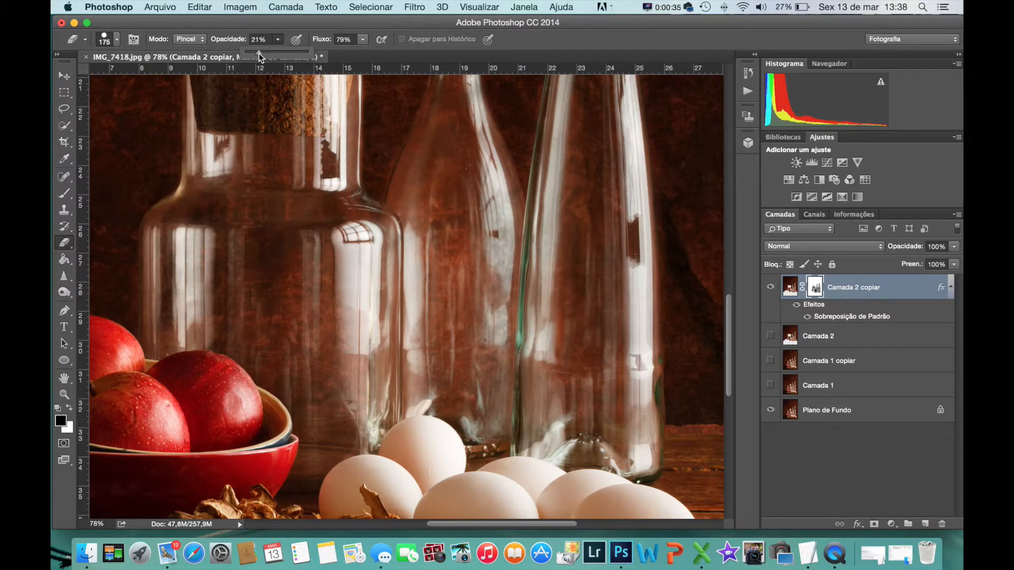
Step: Reduce the eraser to 90 px and 21% opacity for softer mask touch-ups on the bottles, and inspect their glass down to the base
{"action": "scroll", "coordinate": [444, 204], "scroll_direction": "up", "scroll_amount": 5}
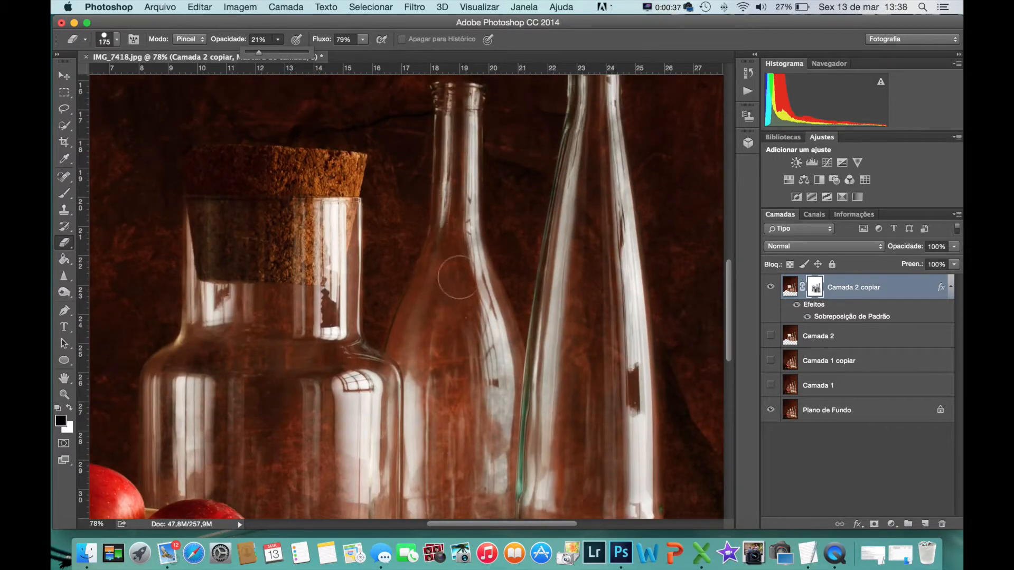
{"action": "key", "text": "bracketleft"}
{"action": "key", "text": "bracketleft"}
{"action": "key", "text": "bracketleft"}
{"action": "key", "text": "bracketleft"}
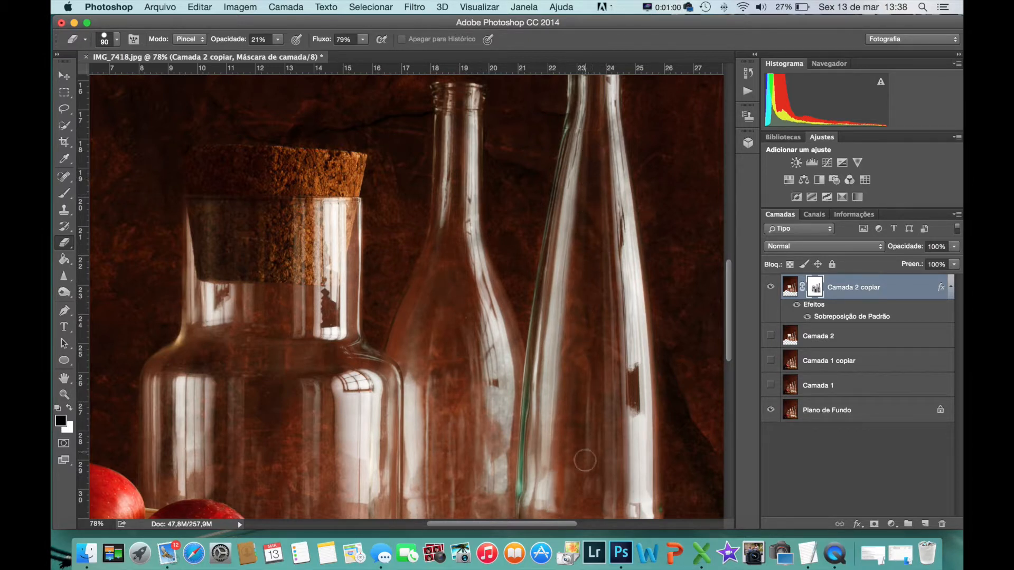
{"action": "scroll", "coordinate": [584, 483], "scroll_direction": "down", "scroll_amount": 10}
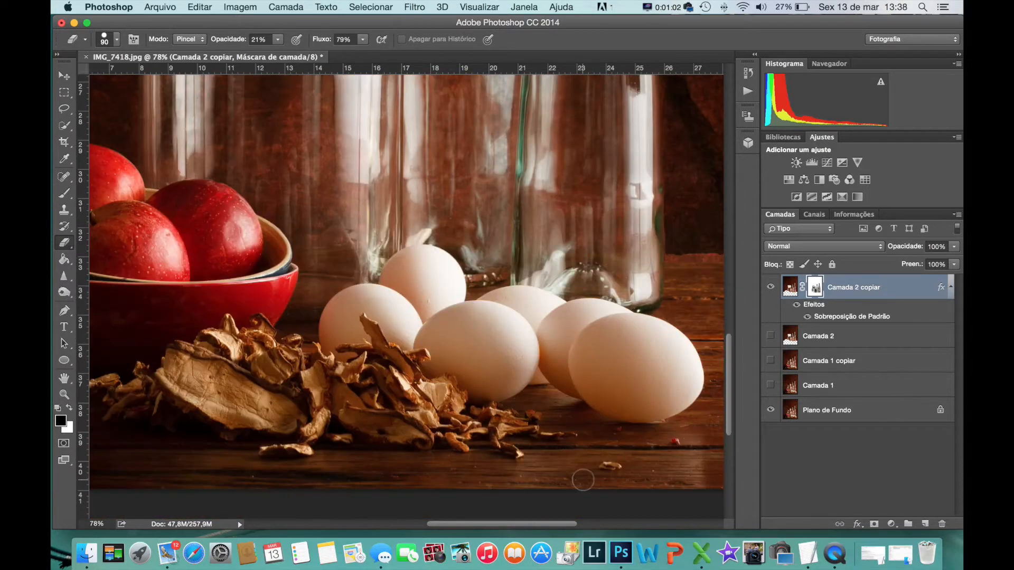
{"action": "scroll", "coordinate": [607, 179], "scroll_direction": "up", "scroll_amount": 5}
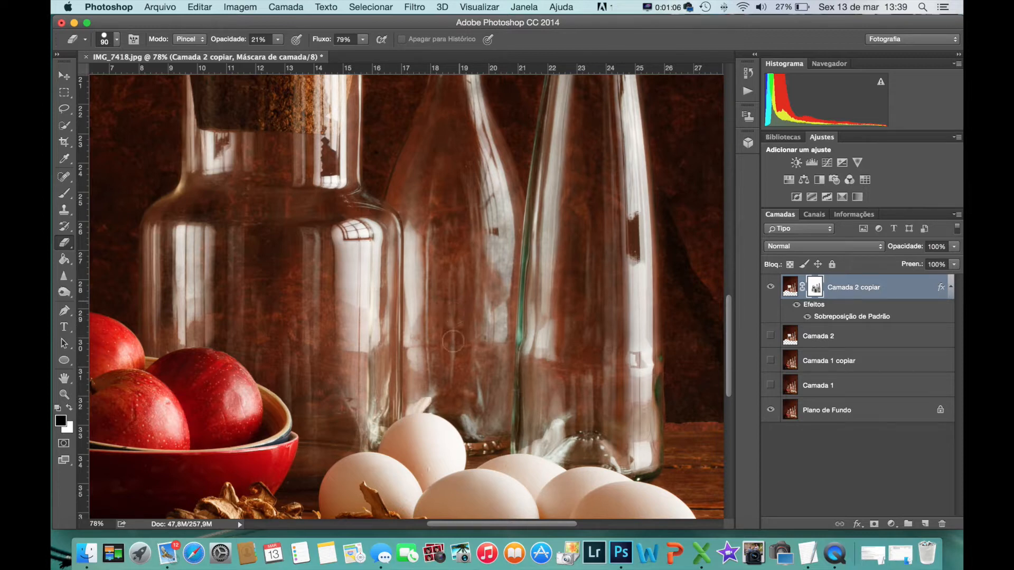
{"action": "scroll", "coordinate": [432, 196], "scroll_direction": "down", "scroll_amount": 2}
{"action": "scroll", "coordinate": [432, 196], "scroll_direction": "down", "scroll_amount": 5}
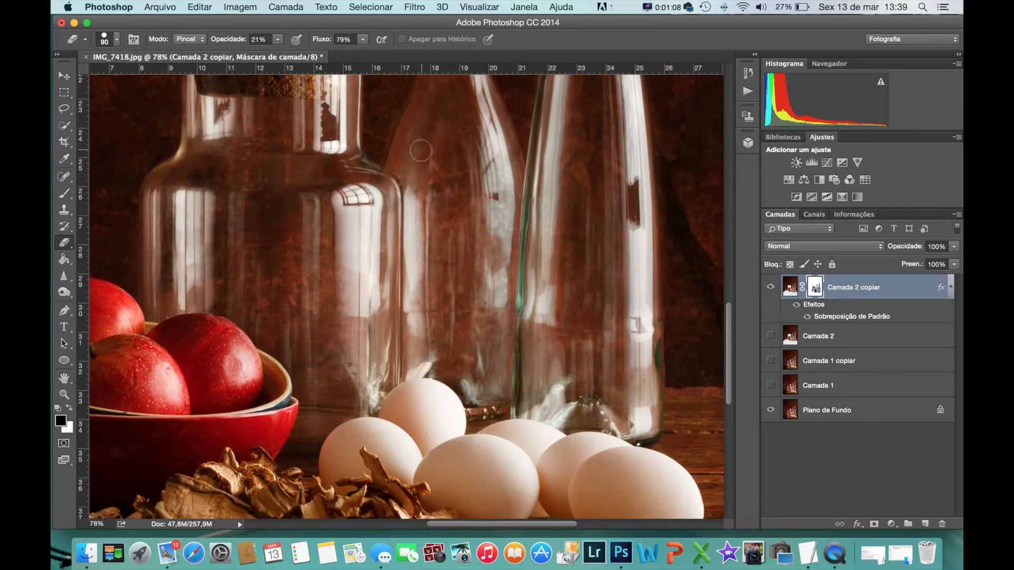
{"action": "scroll", "coordinate": [427, 171], "scroll_direction": "up", "scroll_amount": 8}
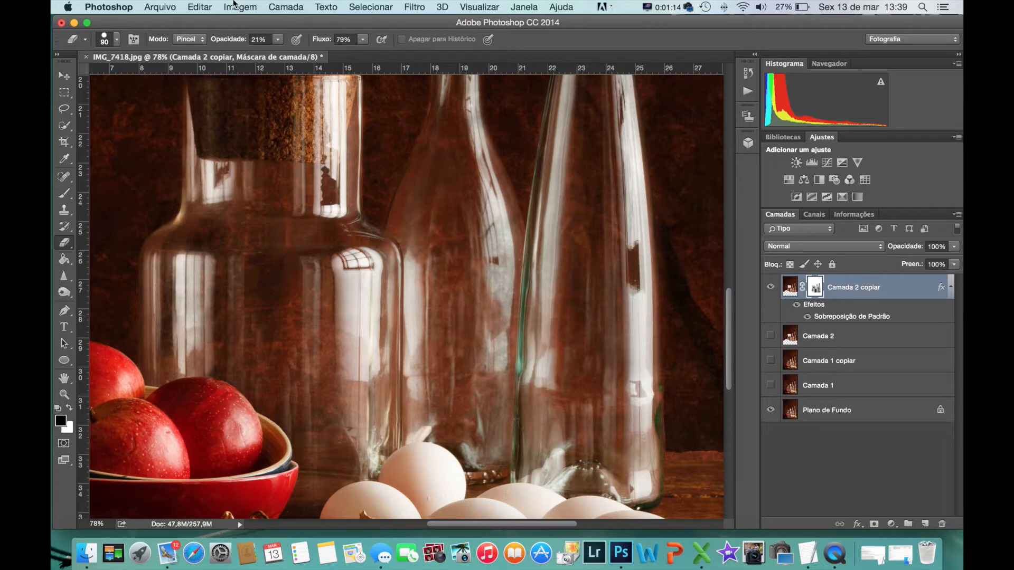
Step: Paint with the brush on the mask to clear the texture from the middle bottle's long right-hand reflection
{"action": "left_click", "coordinate": [64, 193]}
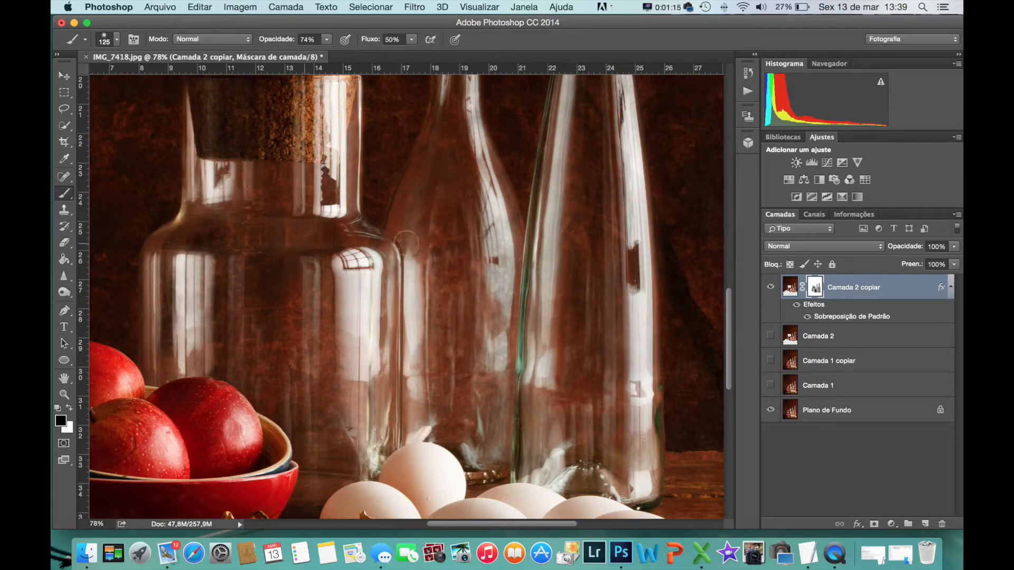
{"action": "mouse_move", "coordinate": [495, 244]}
{"action": "left_mouse_down"}
{"action": "mouse_move", "coordinate": [498, 288]}
{"action": "mouse_move", "coordinate": [498, 241]}
{"action": "mouse_move", "coordinate": [500, 275]}
{"action": "left_mouse_up"}
{"action": "mouse_move", "coordinate": [496, 357]}
{"action": "left_mouse_down"}
{"action": "mouse_move", "coordinate": [502, 267]}
{"action": "mouse_move", "coordinate": [480, 277]}
{"action": "left_mouse_up"}
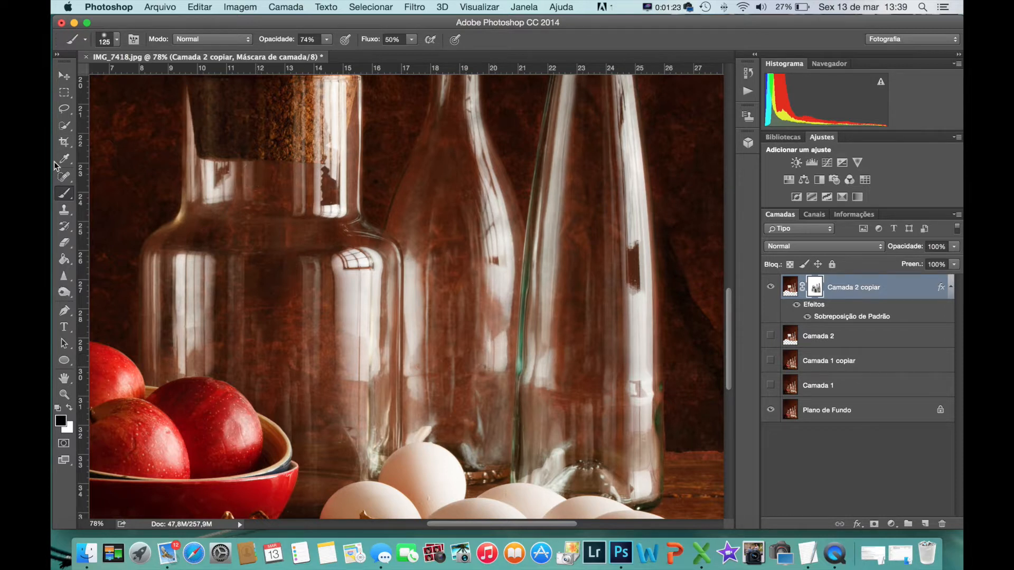
Step: Return to the eraser and show the Camada 1 layer with the yellow outlines, leaving Camada 1 copiar hidden
{"action": "left_click", "coordinate": [71, 246]}
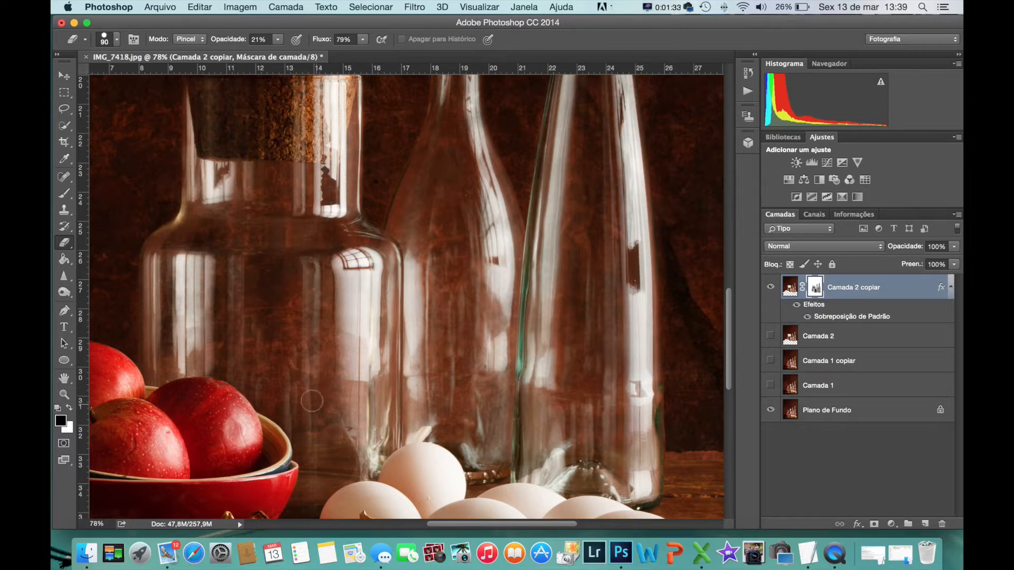
{"action": "scroll", "coordinate": [145, 327], "scroll_direction": "up", "scroll_amount": 5}
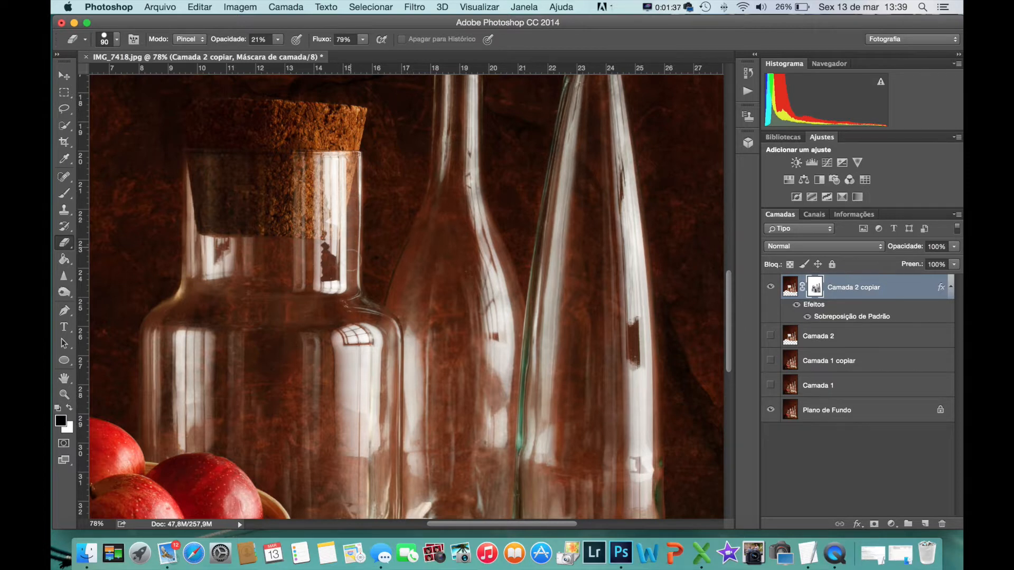
{"action": "scroll", "coordinate": [346, 306], "scroll_direction": "down", "scroll_amount": 1}
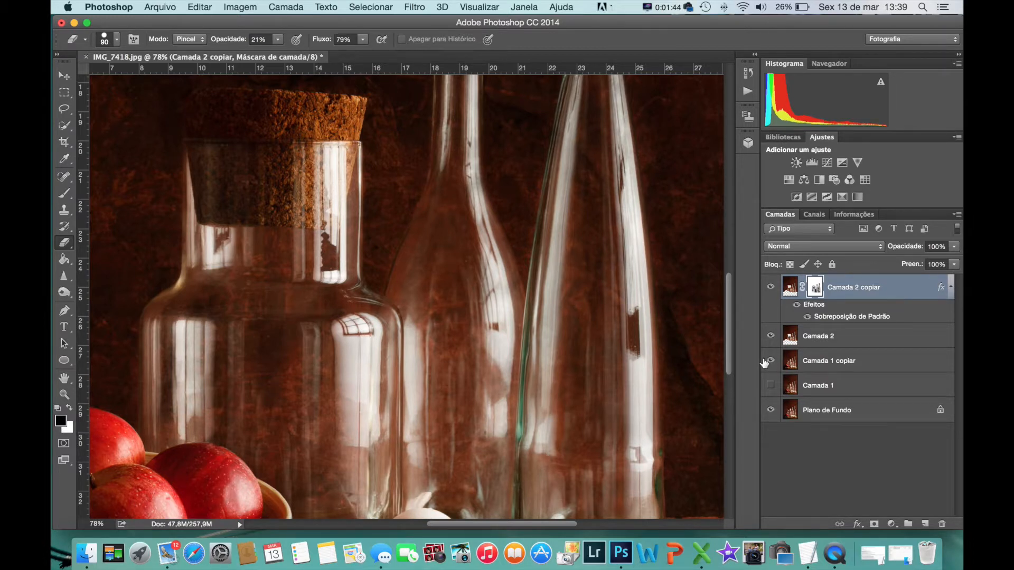
{"action": "left_click", "coordinate": [770, 384]}
{"action": "left_click", "coordinate": [770, 361]}
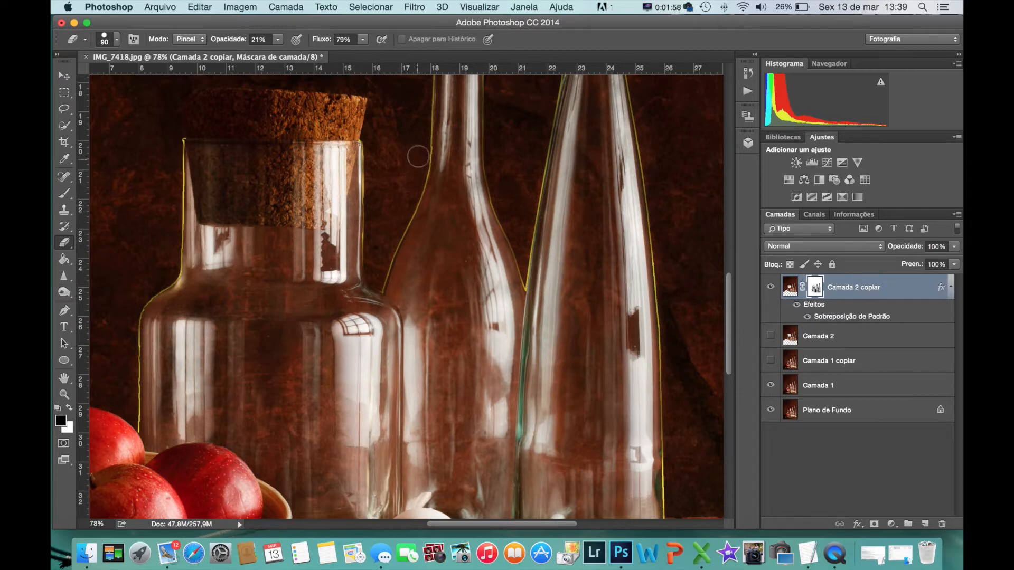
Step: Raise the eraser's opacity to 47% and touch up the mask just outside the middle bottle's left outline, checking the other glass edges
{"action": "left_click", "coordinate": [277, 41]}
{"action": "left_click_drag", "start_coordinate": [278, 52], "coordinate": [296, 52]}
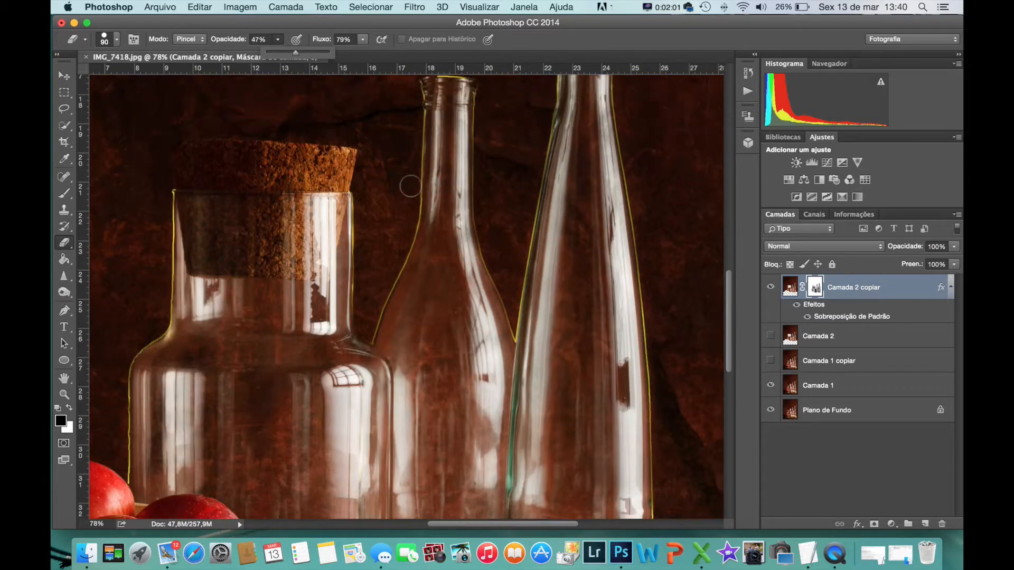
{"action": "scroll", "coordinate": [411, 186], "scroll_direction": "up", "scroll_amount": 5}
{"action": "left_click", "coordinate": [406, 264]}
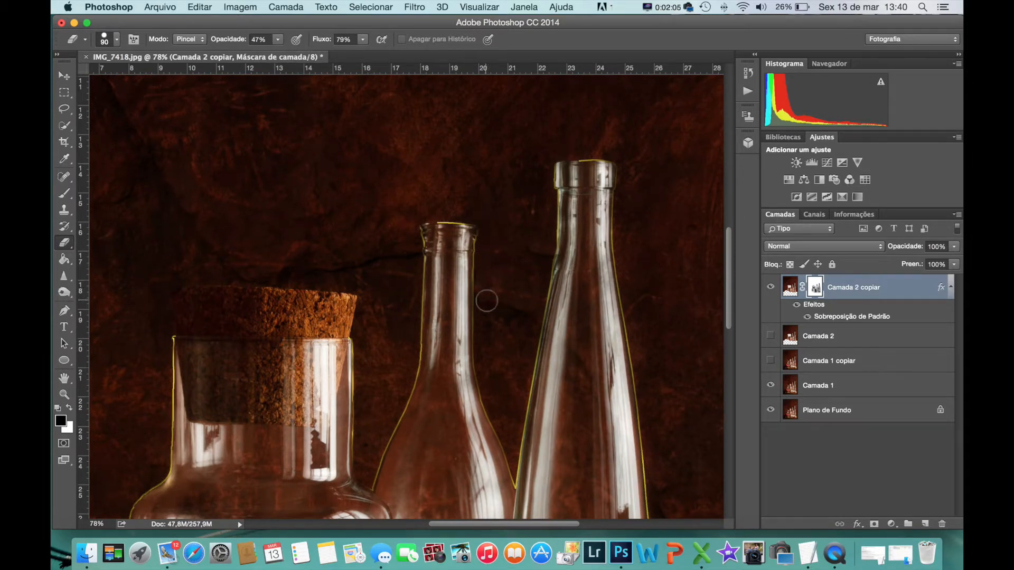
{"action": "scroll", "coordinate": [486, 338], "scroll_direction": "down", "scroll_amount": 10}
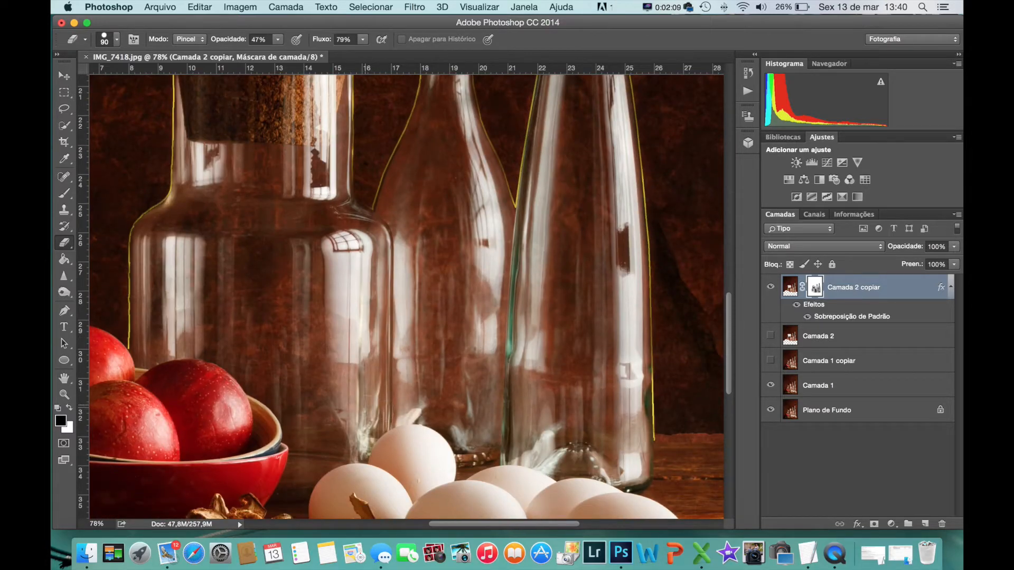
{"action": "scroll", "coordinate": [375, 404], "scroll_direction": "up", "scroll_amount": 3}
{"action": "scroll", "coordinate": [374, 404], "scroll_direction": "left", "scroll_amount": 3}
{"action": "scroll", "coordinate": [375, 405], "scroll_direction": "down", "scroll_amount": 2}
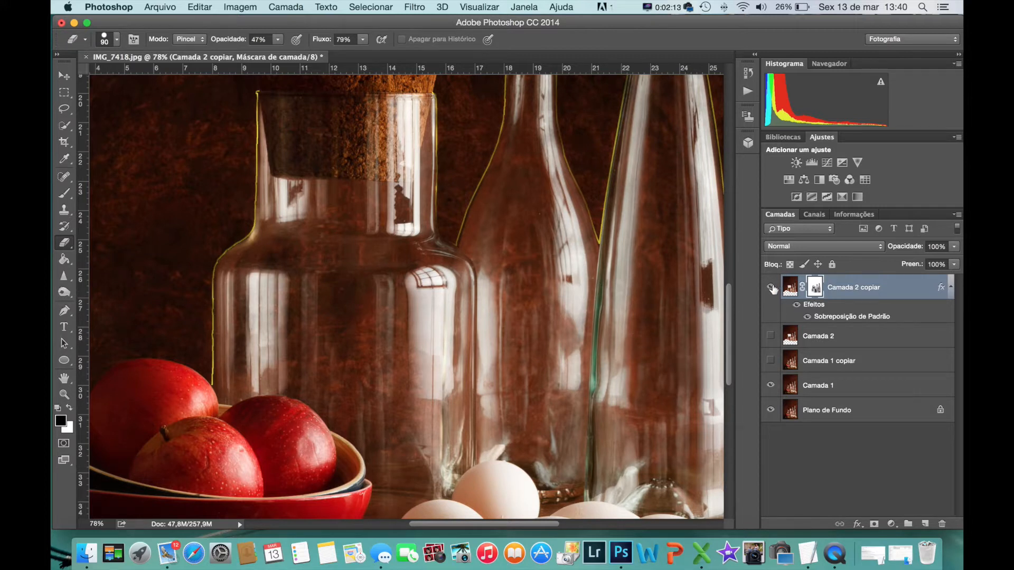
Step: Hide the Camada 1 outline layer and check the glass and the whole composition without the guides
{"action": "left_click", "coordinate": [771, 385]}
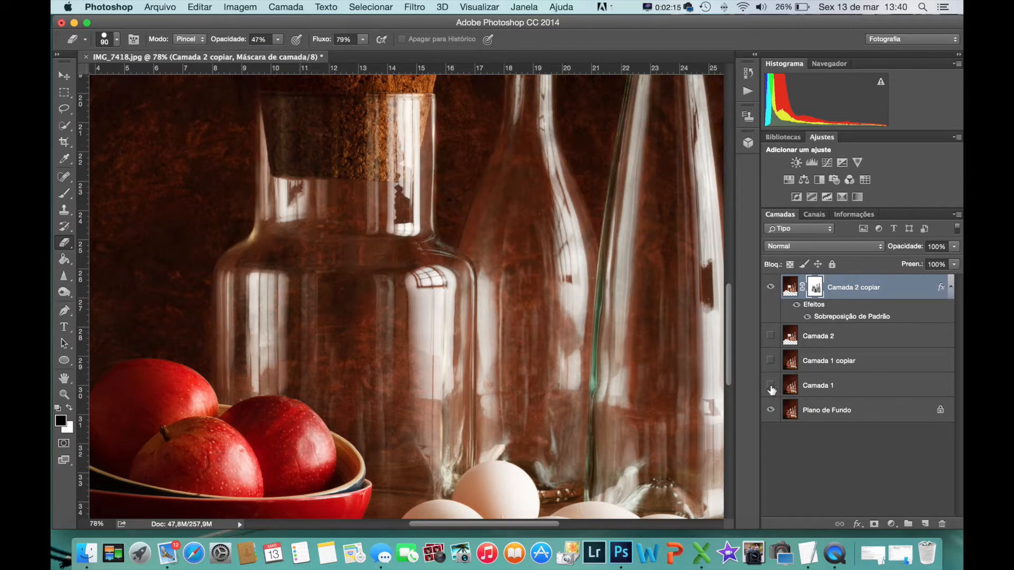
{"action": "scroll", "coordinate": [629, 351], "scroll_direction": "down", "scroll_amount": 3}
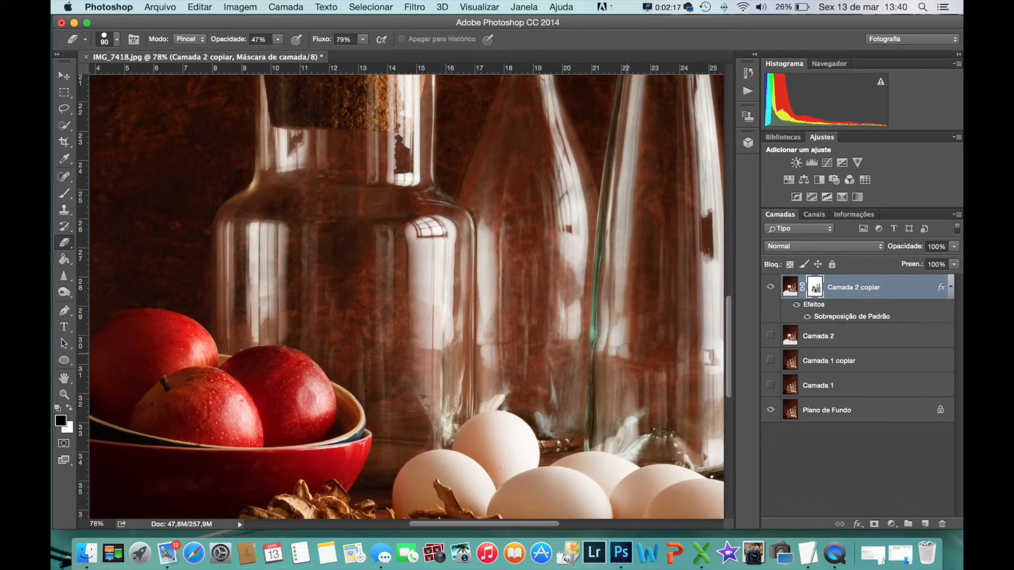
{"action": "scroll", "coordinate": [623, 351], "scroll_direction": "up", "scroll_amount": 2}
{"action": "scroll", "coordinate": [628, 354], "scroll_direction": "right", "scroll_amount": 3}
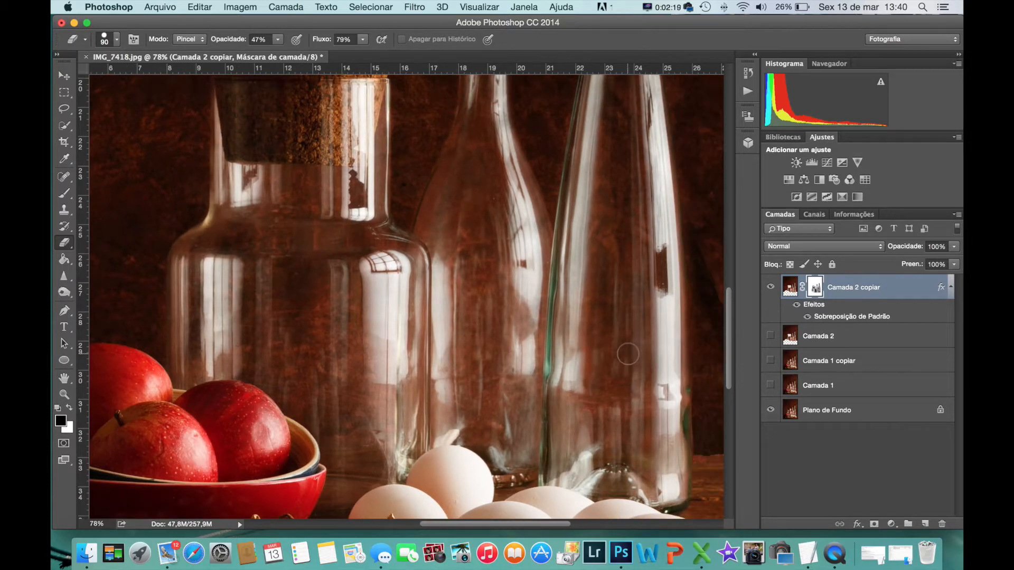
{"action": "scroll", "coordinate": [628, 355], "scroll_direction": "down", "scroll_amount": 10}
{"action": "scroll", "coordinate": [628, 355], "scroll_direction": "up", "scroll_amount": 5}
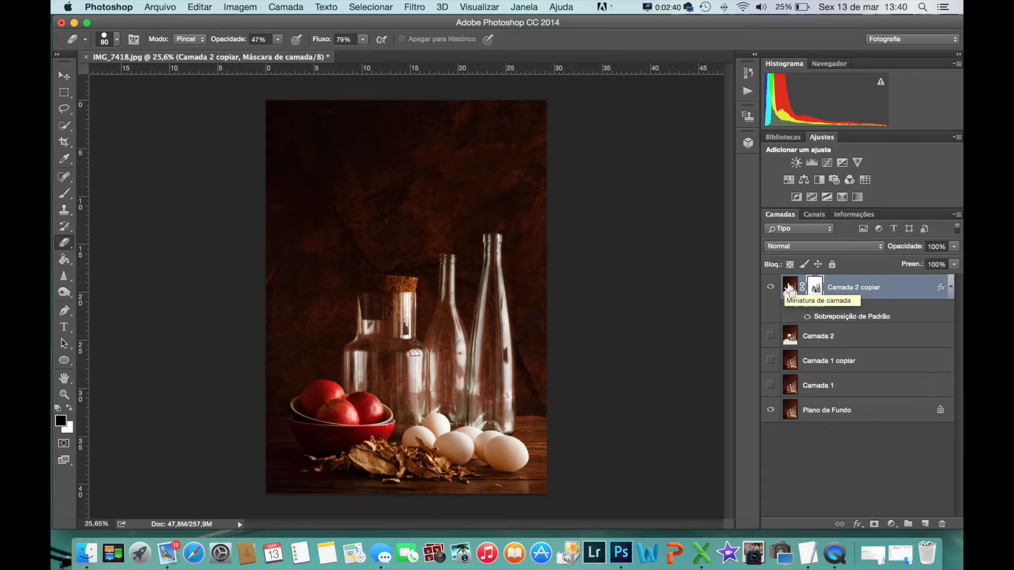
Step: Load the Camada 2 copiar layer's outline as a selection and add a Hue/Saturation adjustment with saturation at -27
{"action": "left_click", "coordinate": [789, 288], "text": "super"}
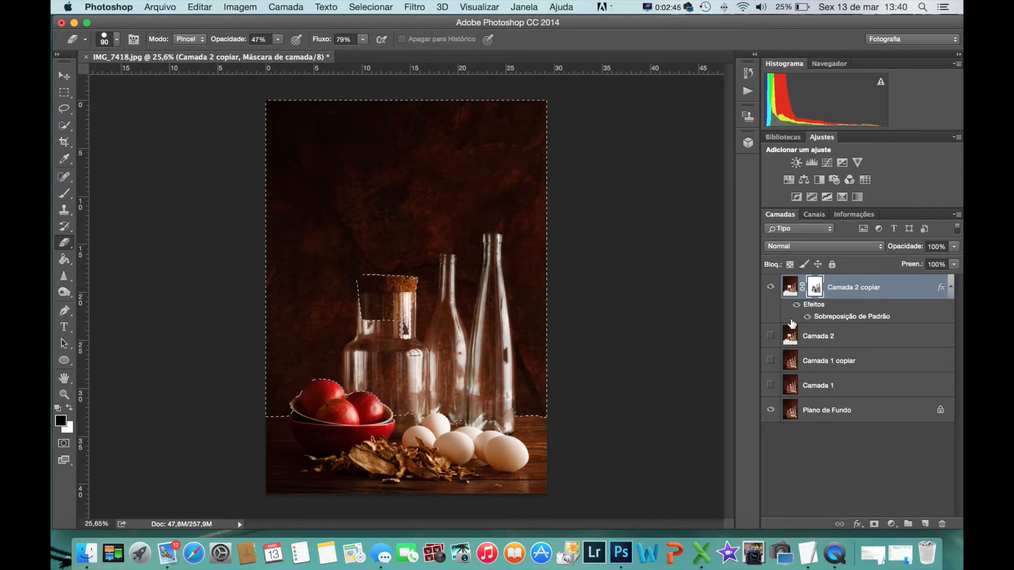
{"action": "left_click", "coordinate": [791, 178]}
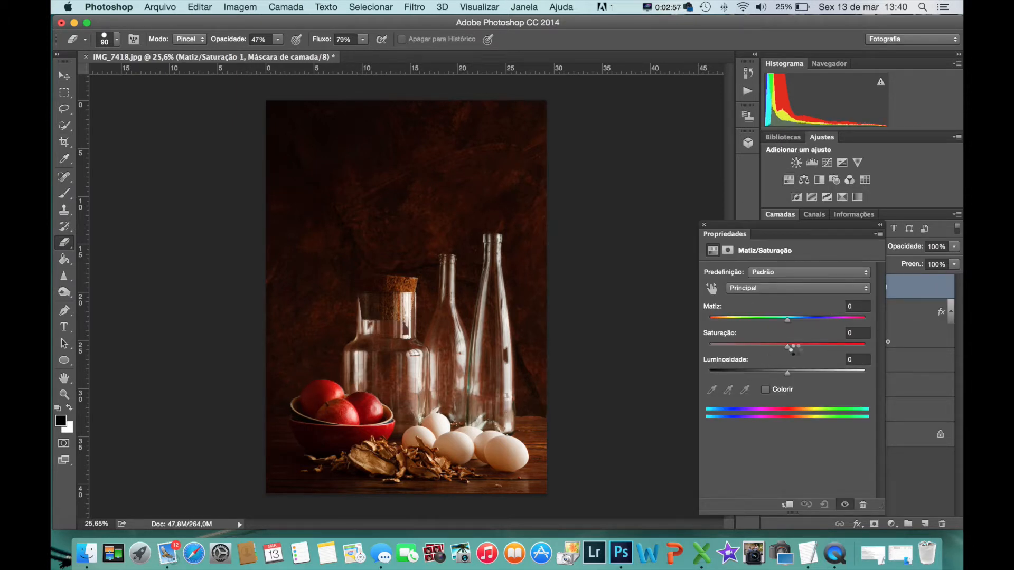
{"action": "left_click_drag", "start_coordinate": [787, 346], "coordinate": [758, 350]}
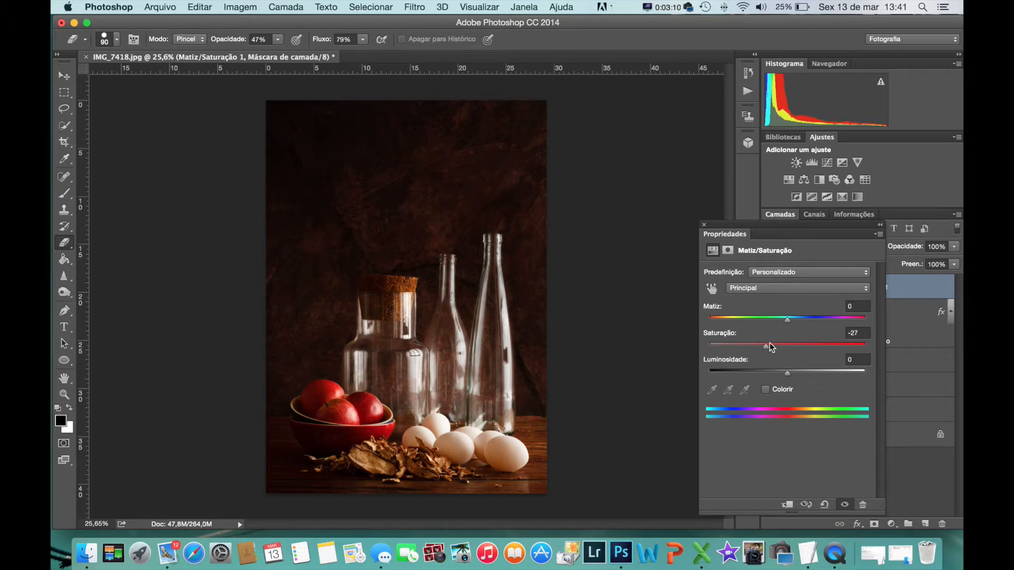
Step: Fine-tune the background's Hue/Saturation adjustment to hue -4 and saturation -24, and close its properties
{"action": "mouse_move", "coordinate": [788, 319]}
{"action": "left_mouse_down"}
{"action": "mouse_move", "coordinate": [832, 318]}
{"action": "mouse_move", "coordinate": [751, 319]}
{"action": "mouse_move", "coordinate": [774, 320]}
{"action": "left_mouse_up"}
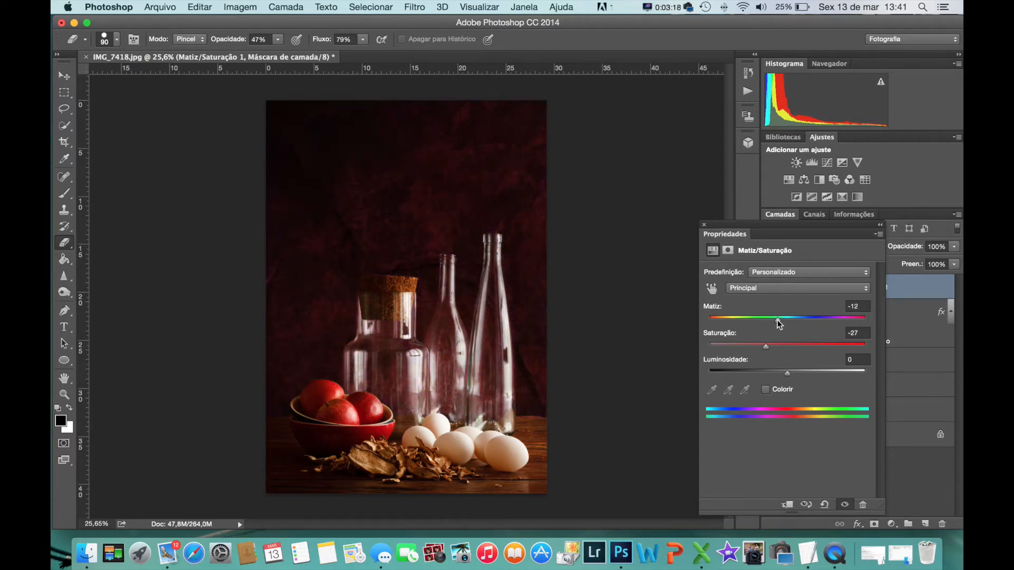
{"action": "mouse_move", "coordinate": [778, 319]}
{"action": "left_mouse_down"}
{"action": "mouse_move", "coordinate": [789, 319]}
{"action": "mouse_move", "coordinate": [761, 349]}
{"action": "mouse_move", "coordinate": [735, 351]}
{"action": "mouse_move", "coordinate": [770, 349]}
{"action": "mouse_move", "coordinate": [788, 321]}
{"action": "mouse_move", "coordinate": [773, 321]}
{"action": "mouse_move", "coordinate": [802, 320]}
{"action": "mouse_move", "coordinate": [786, 319]}
{"action": "left_mouse_up"}
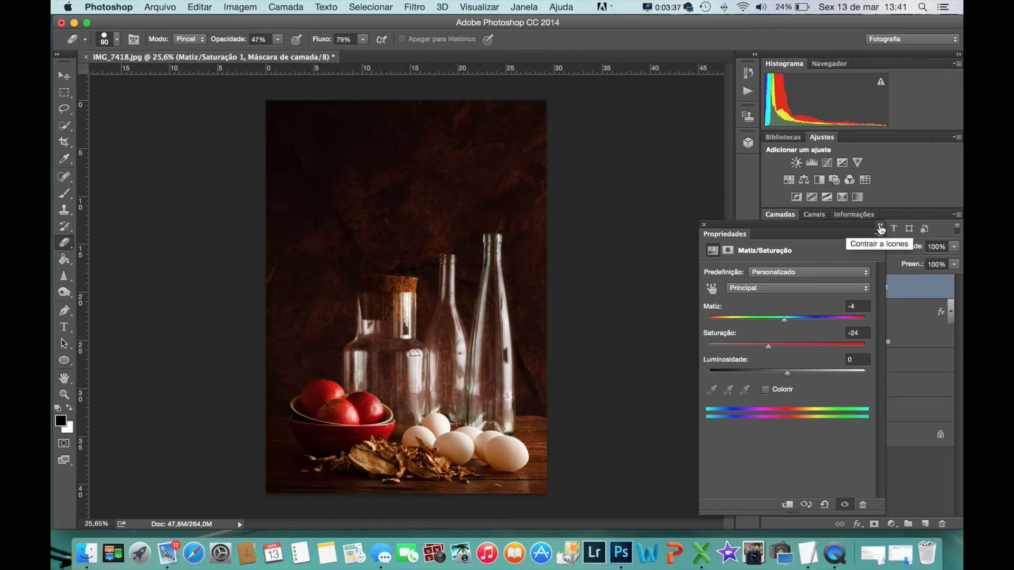
{"action": "left_click", "coordinate": [705, 225]}
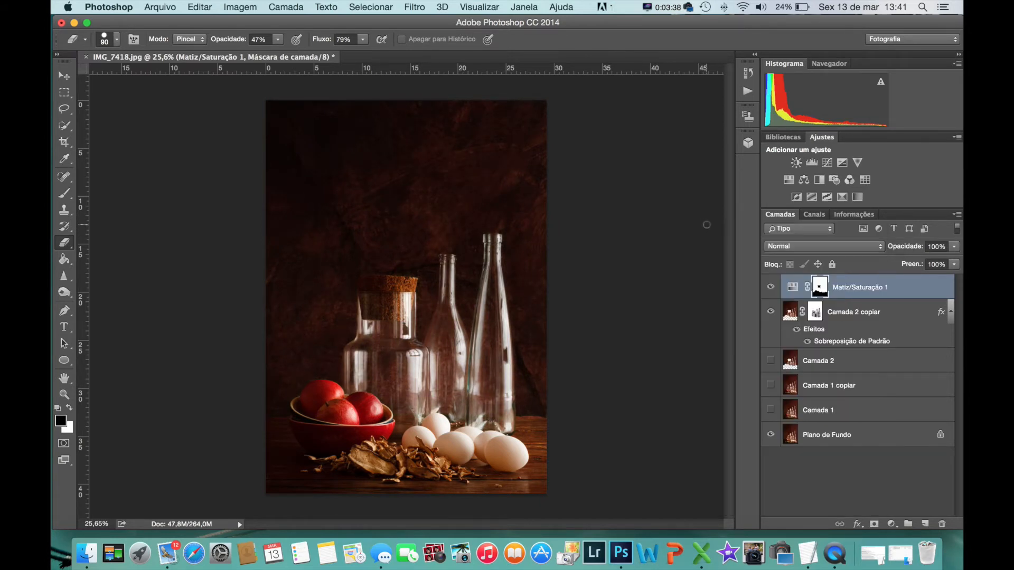
Step: Load the Camada 2 copiar outline as a selection again and darken it with a Curves adjustment using the Mais Escuro (RGB) preset
{"action": "left_click", "coordinate": [790, 317], "text": "super"}
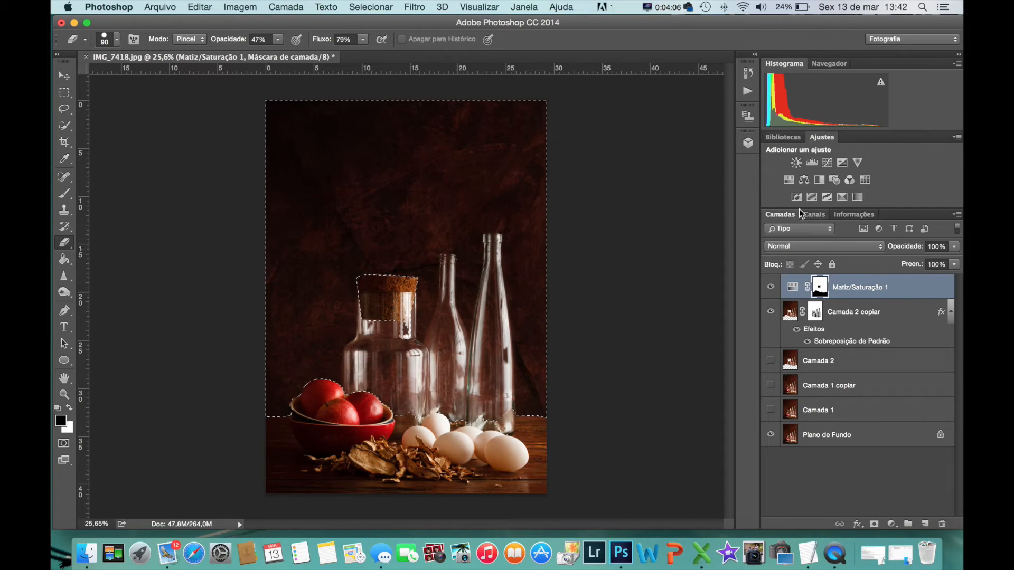
{"action": "left_click", "coordinate": [827, 162]}
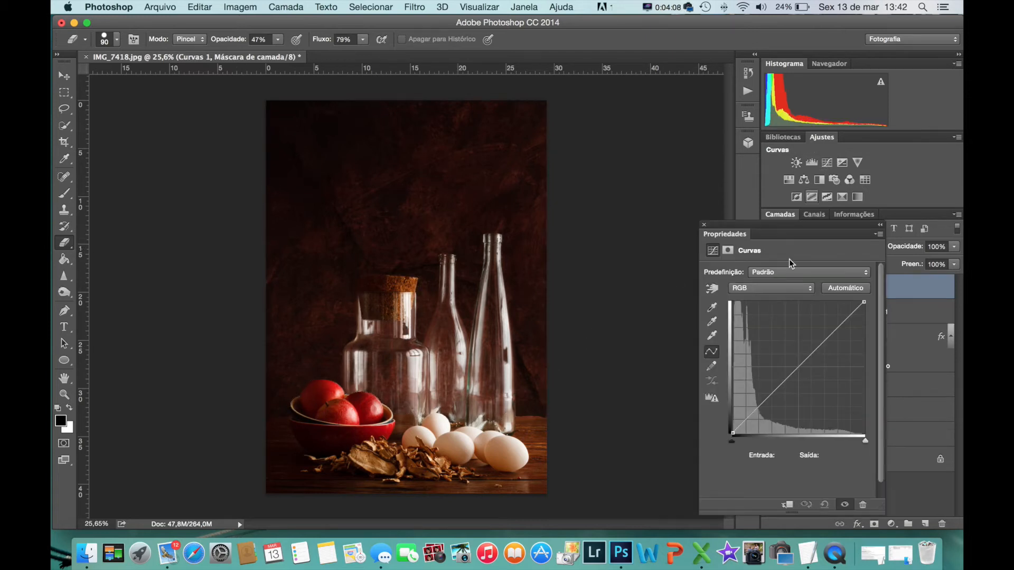
{"action": "mouse_move", "coordinate": [798, 366]}
{"action": "left_mouse_down"}
{"action": "mouse_move", "coordinate": [790, 353]}
{"action": "mouse_move", "coordinate": [829, 373]}
{"action": "mouse_move", "coordinate": [787, 358]}
{"action": "mouse_move", "coordinate": [801, 382]}
{"action": "left_mouse_up"}
{"action": "left_click", "coordinate": [862, 272]}
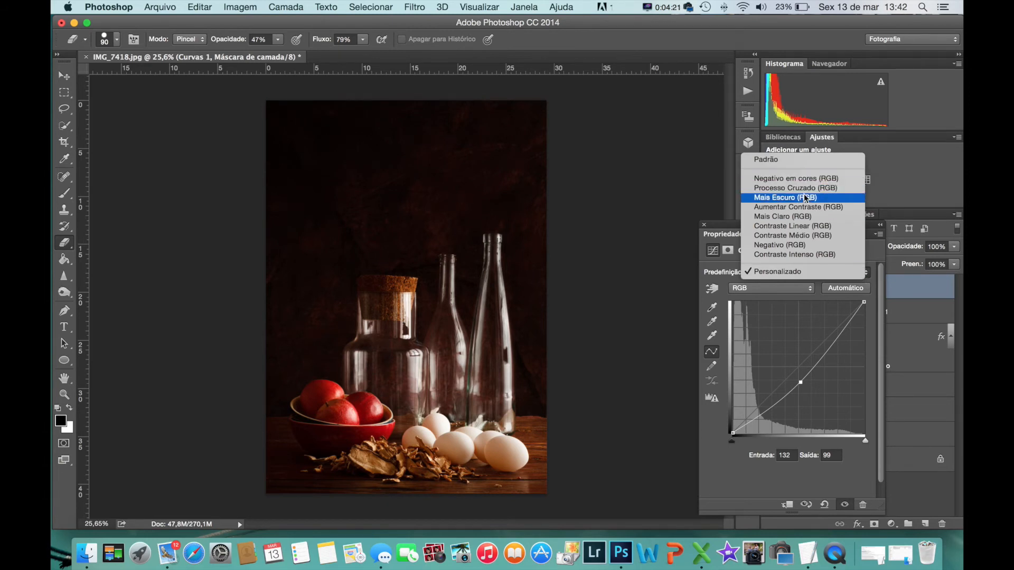
{"action": "left_click", "coordinate": [806, 199]}
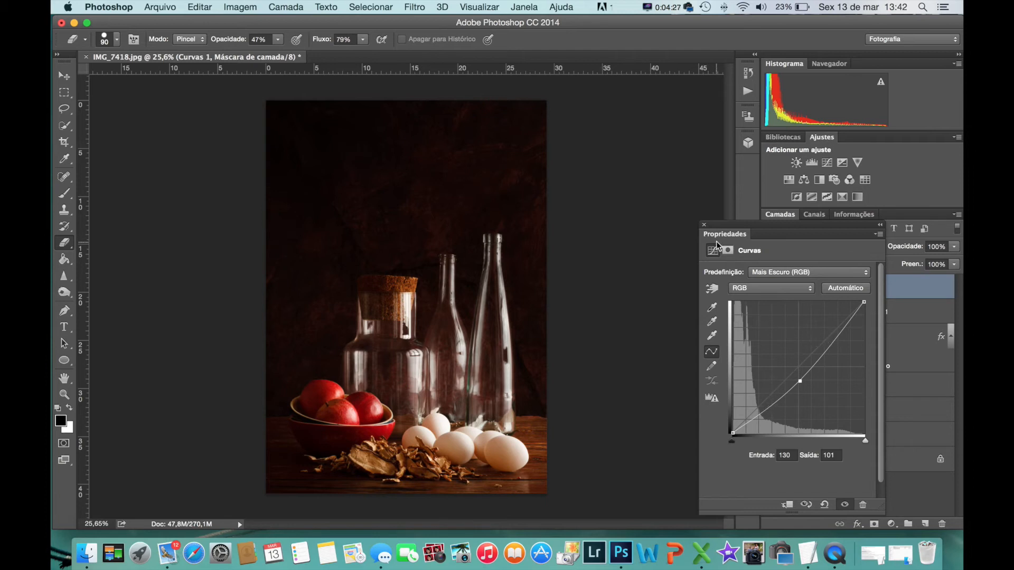
Step: Delete the Curvas 1 adjustment layer
{"action": "left_click", "coordinate": [865, 506]}
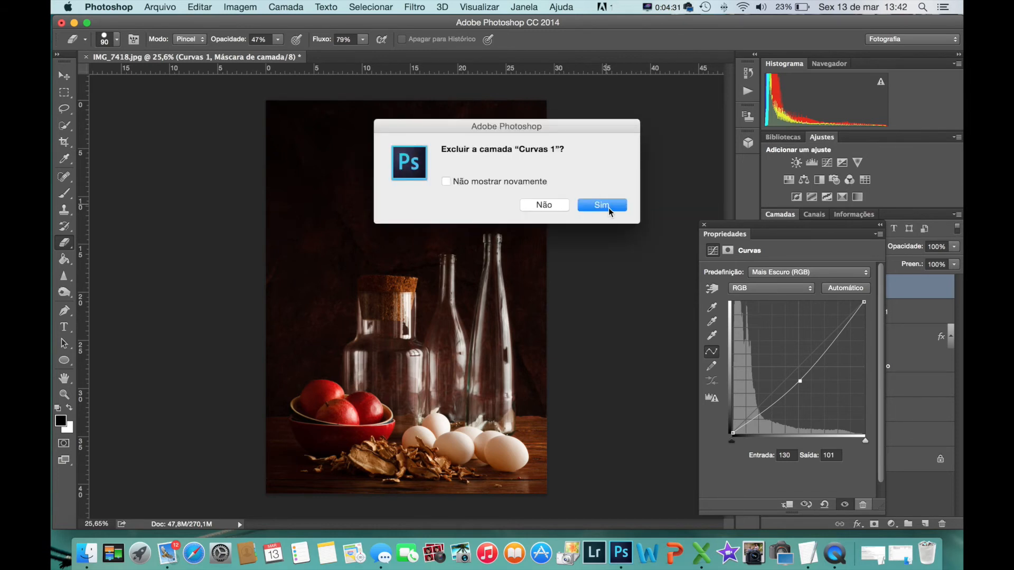
{"action": "left_click", "coordinate": [609, 206]}
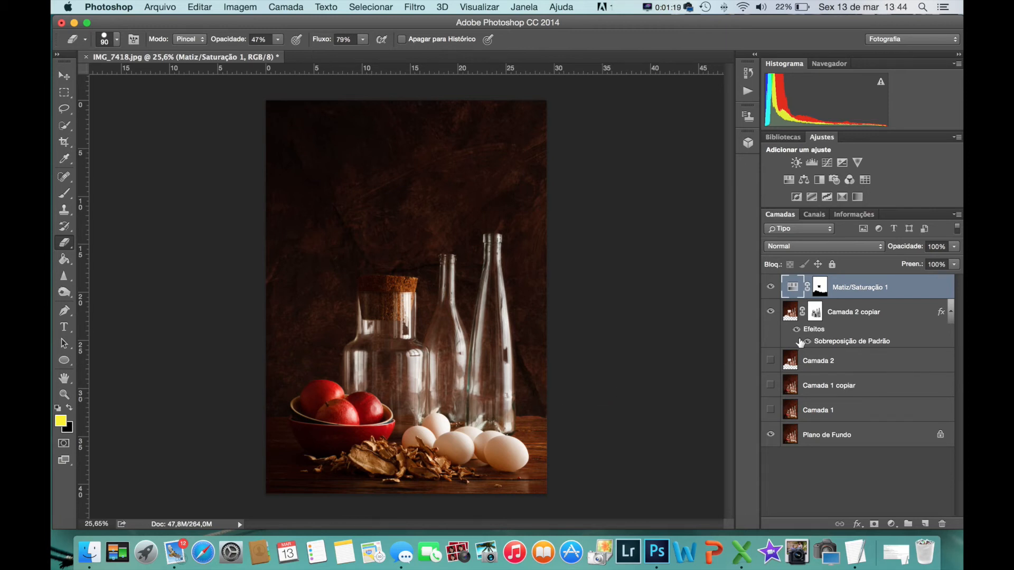
Step: Hide the Matiz/Saturação 1 adjustment and compare the image with and without the Camada 2 copiar texture layer
{"action": "left_click", "coordinate": [771, 287]}
{"action": "left_click", "coordinate": [771, 313]}
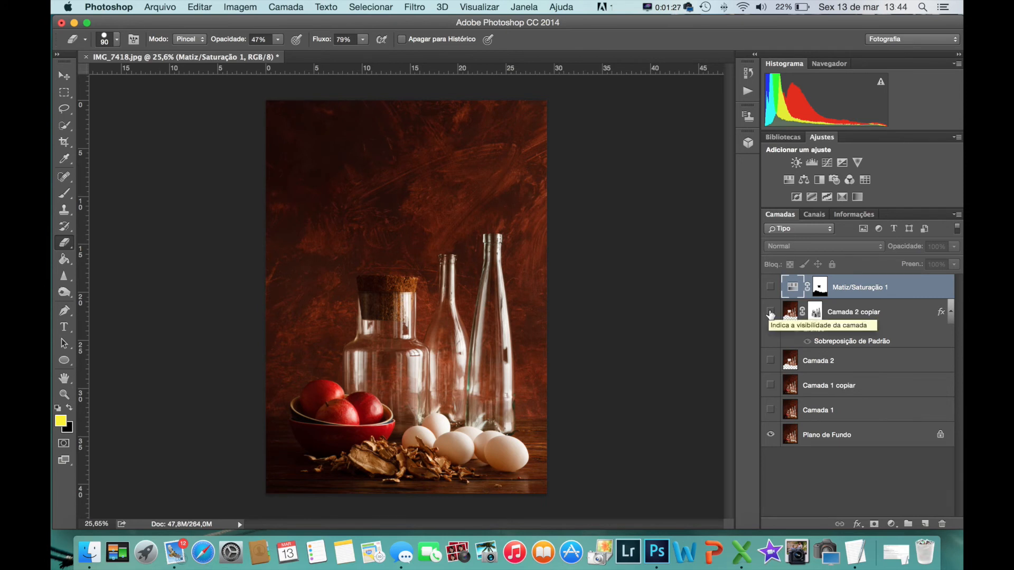
{"action": "left_click", "coordinate": [770, 314]}
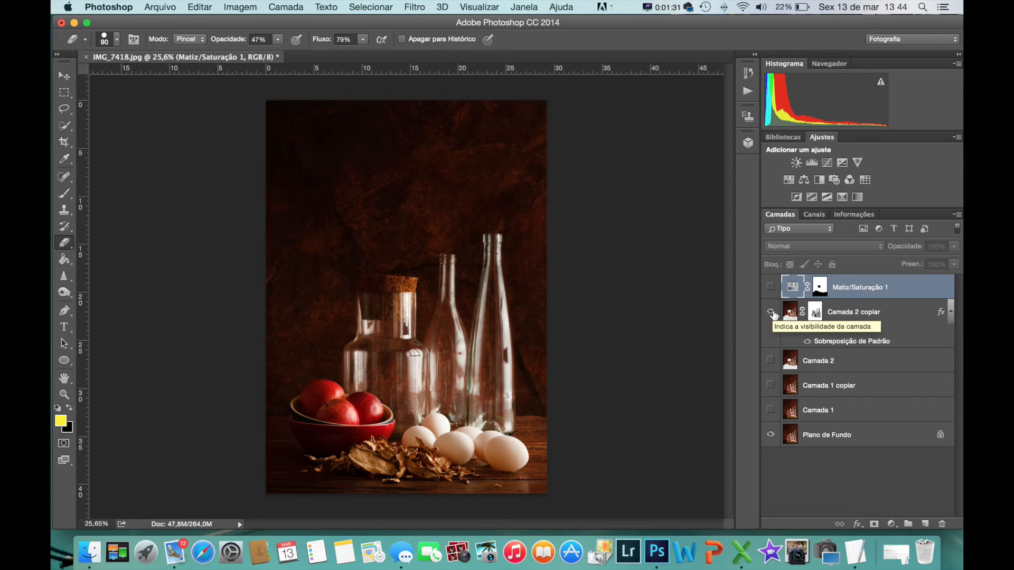
Step: Set the pattern overlay scale on Camada 2 copiar to 168% and shift the rock pattern slightly within the background
{"action": "double_click", "coordinate": [855, 342]}
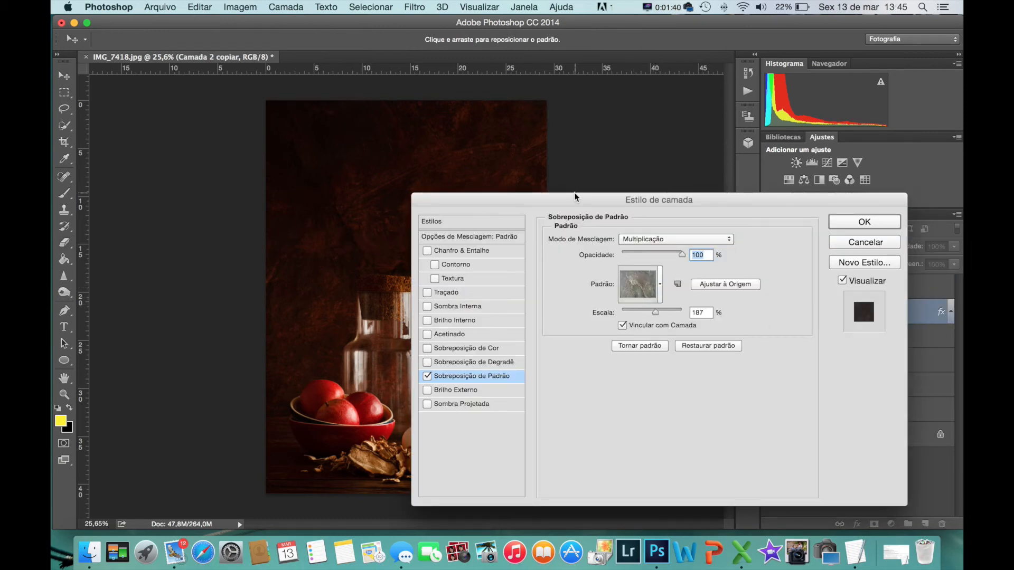
{"action": "left_click_drag", "start_coordinate": [575, 197], "coordinate": [834, 230]}
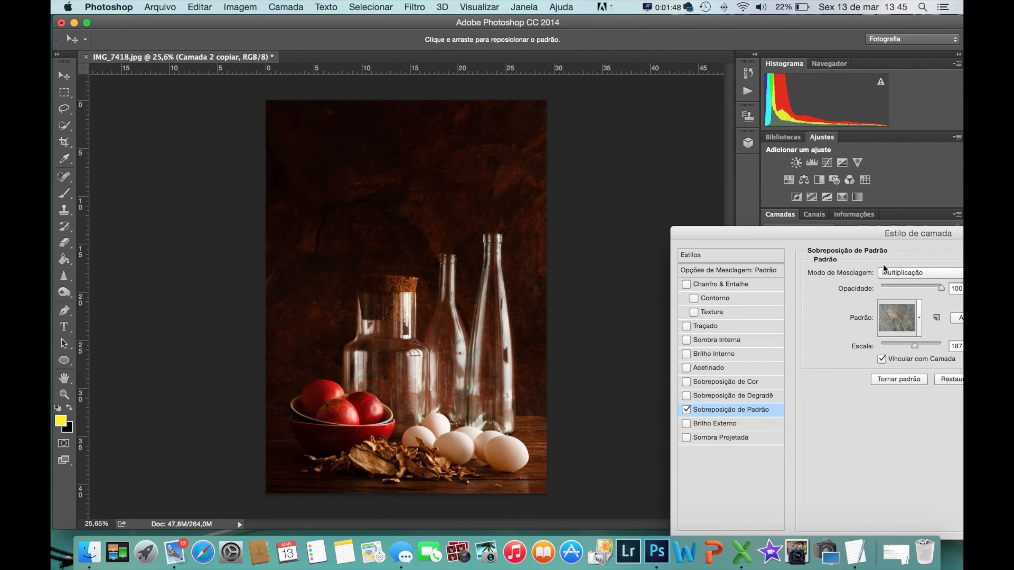
{"action": "left_click_drag", "start_coordinate": [861, 233], "coordinate": [741, 238]}
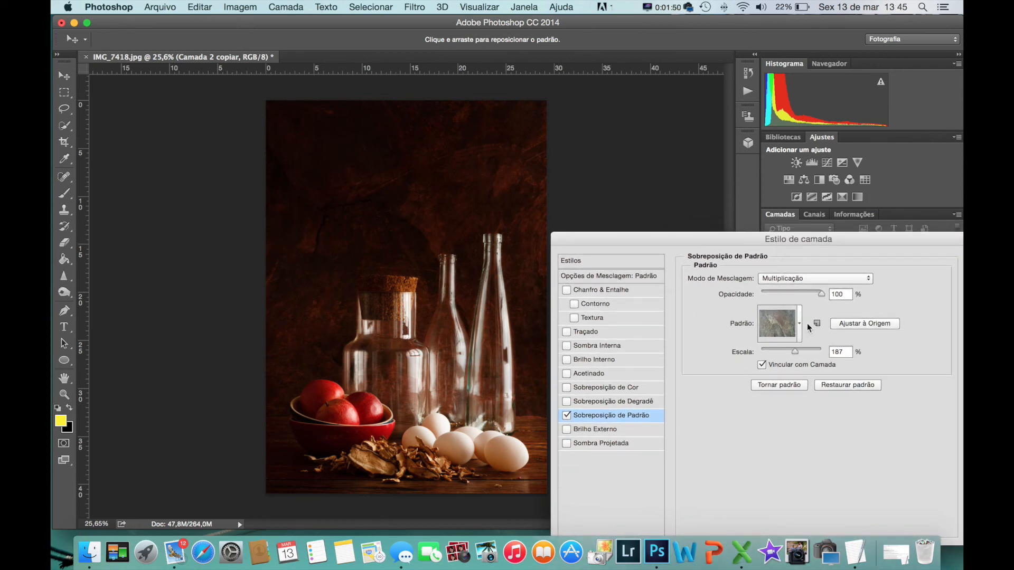
{"action": "left_click_drag", "start_coordinate": [794, 349], "coordinate": [797, 352]}
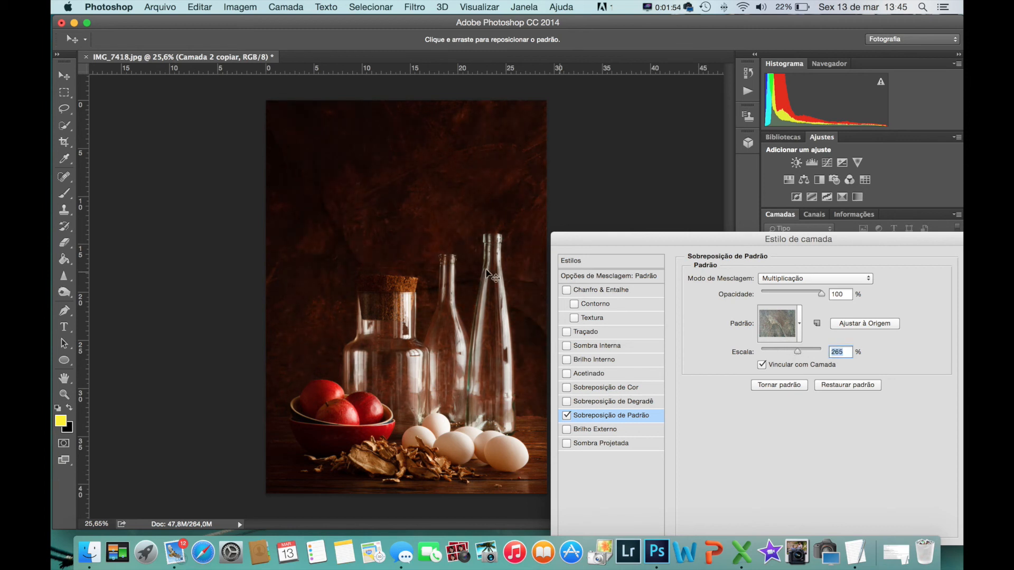
{"action": "left_click_drag", "start_coordinate": [795, 353], "coordinate": [793, 353]}
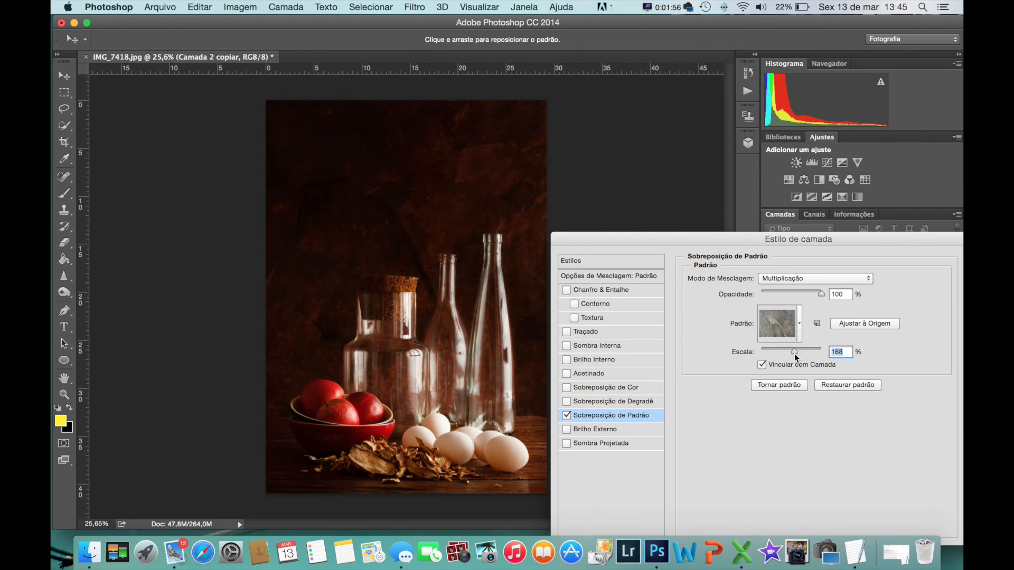
{"action": "left_click_drag", "start_coordinate": [448, 184], "coordinate": [441, 179]}
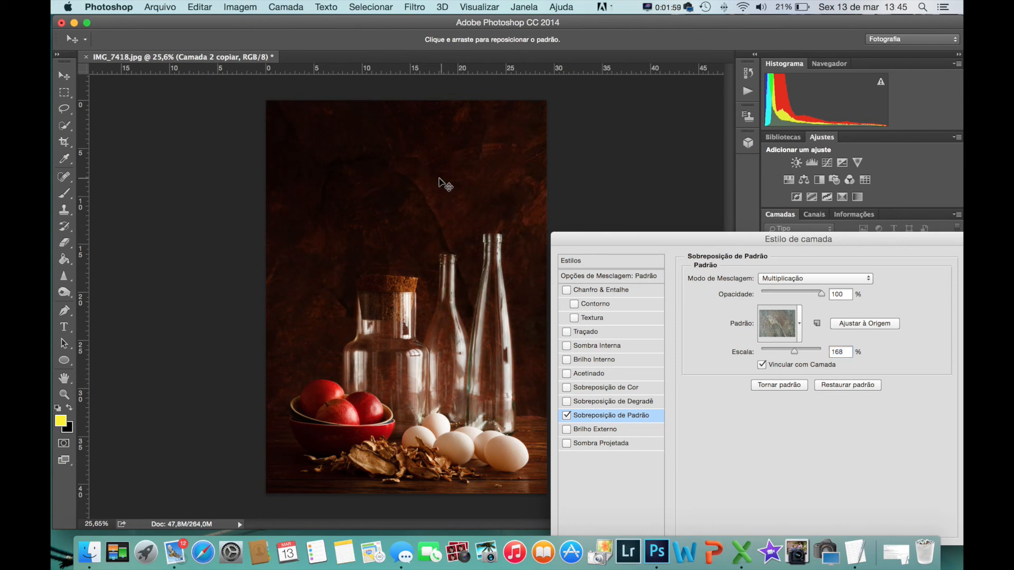
{"action": "left_click_drag", "start_coordinate": [889, 241], "coordinate": [773, 252]}
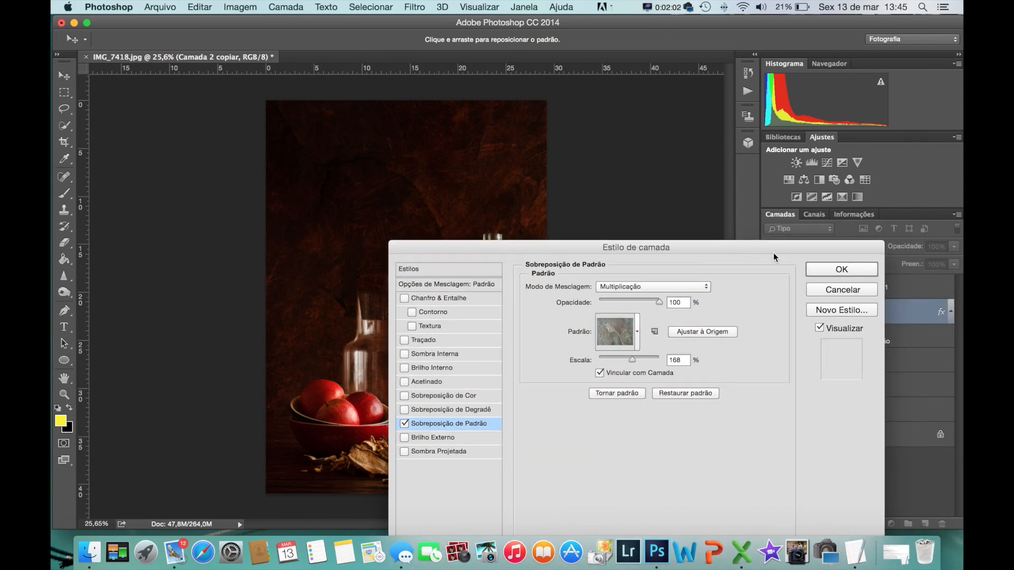
{"action": "left_click", "coordinate": [870, 270]}
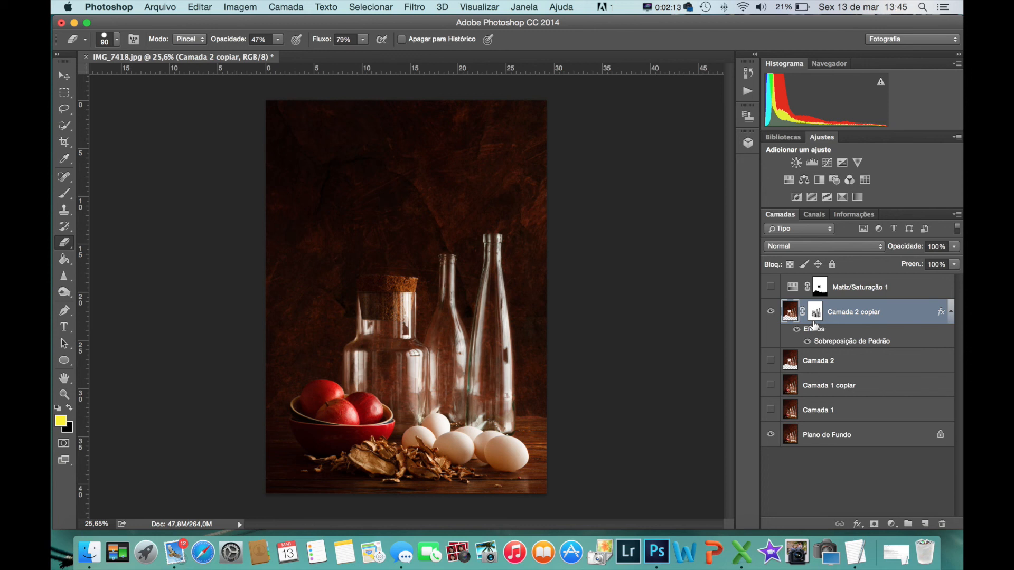
{"action": "left_click", "coordinate": [654, 7]}
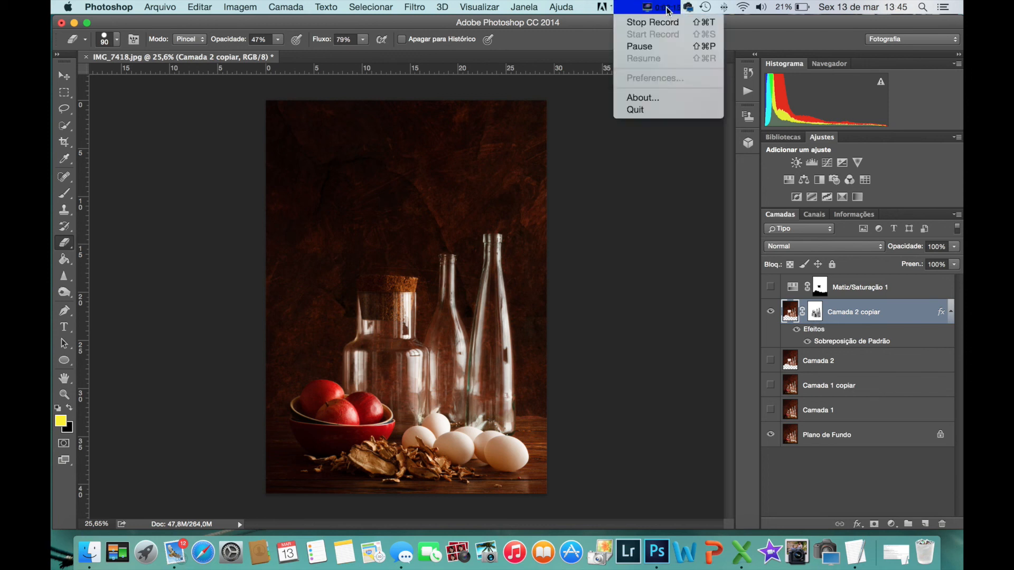